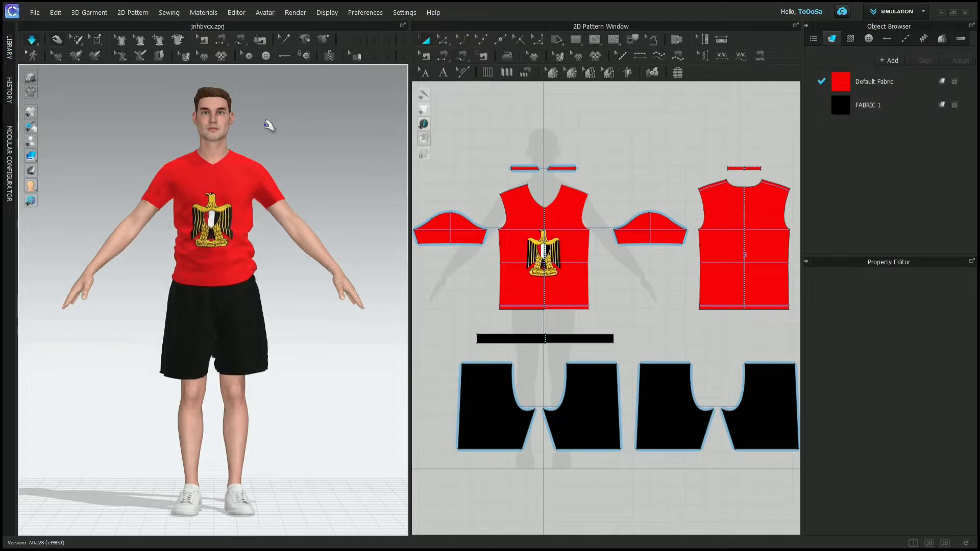
- Pull the lower hem corners of the T-shirt's front outward and down on the simulated avatar to smooth the wrinkles
click(256, 282)
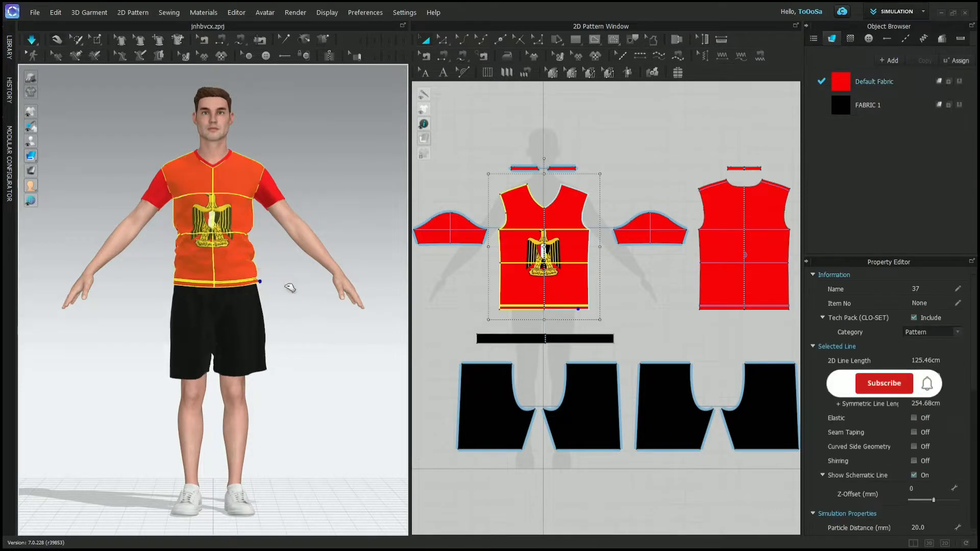
drag(173, 283, 152, 306)
click(365, 278)
right_drag(366, 277, 265, 279)
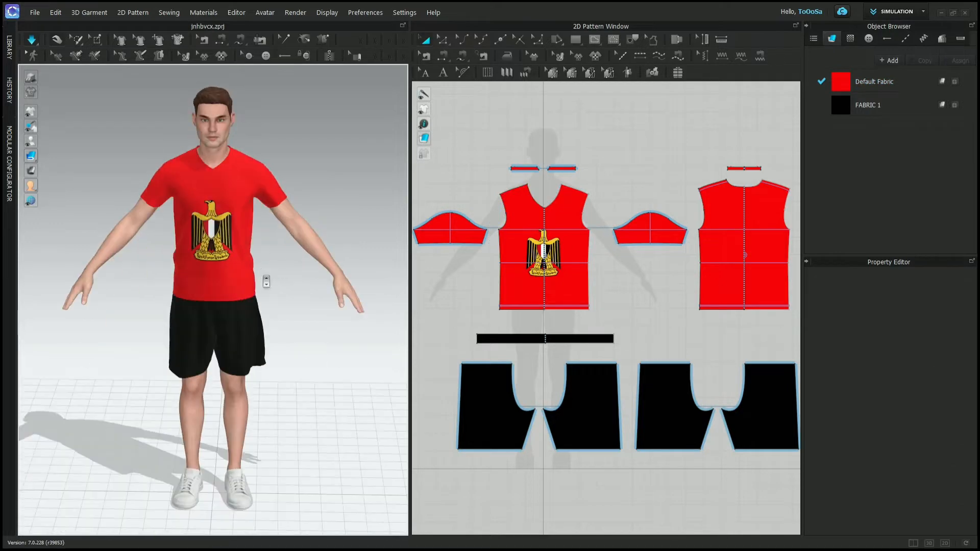
- Pull the back of the shorts near the waist and the T-shirt's back hem outward on the simulated avatar
scroll(265, 274, up, 4)
scroll(266, 274, down, 5)
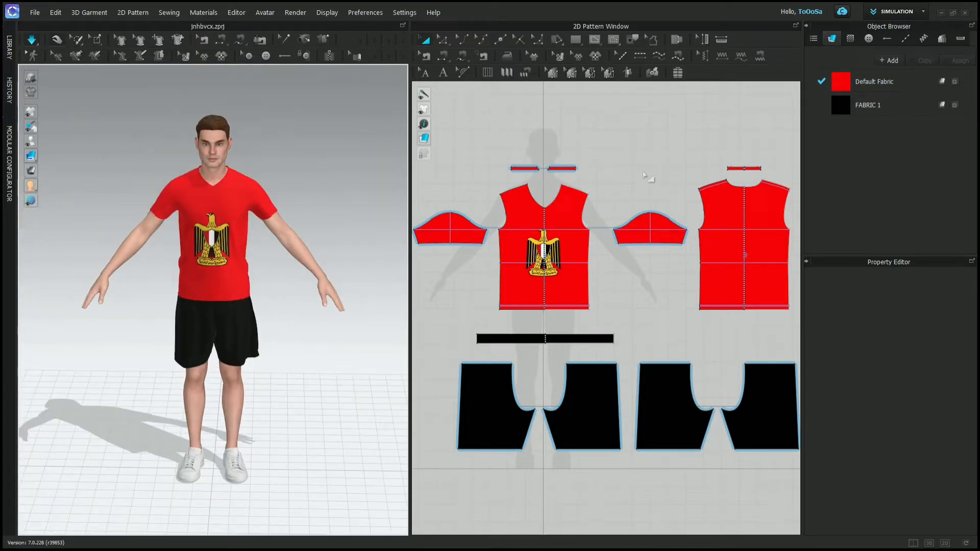
scroll(551, 224, up, 5)
scroll(549, 230, down, 7)
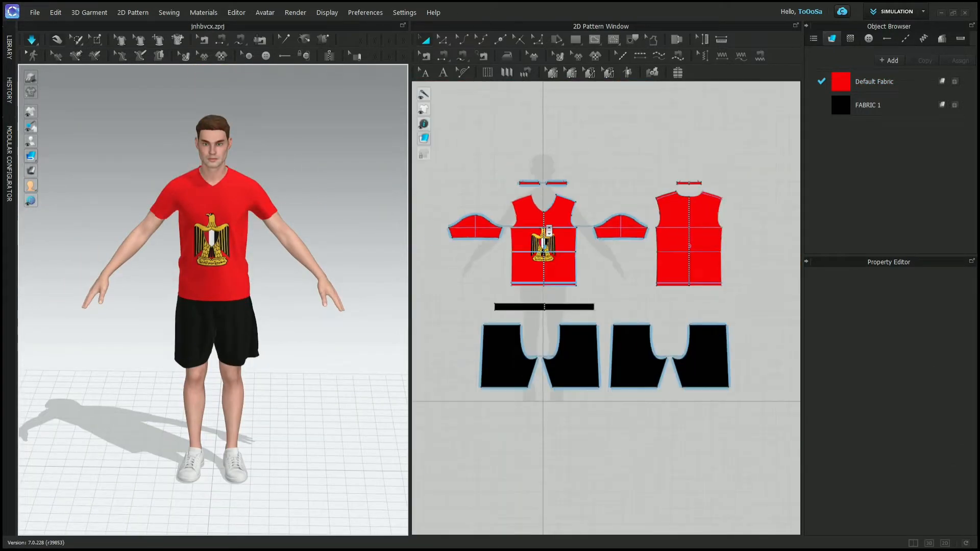
right_drag(145, 284, 310, 280)
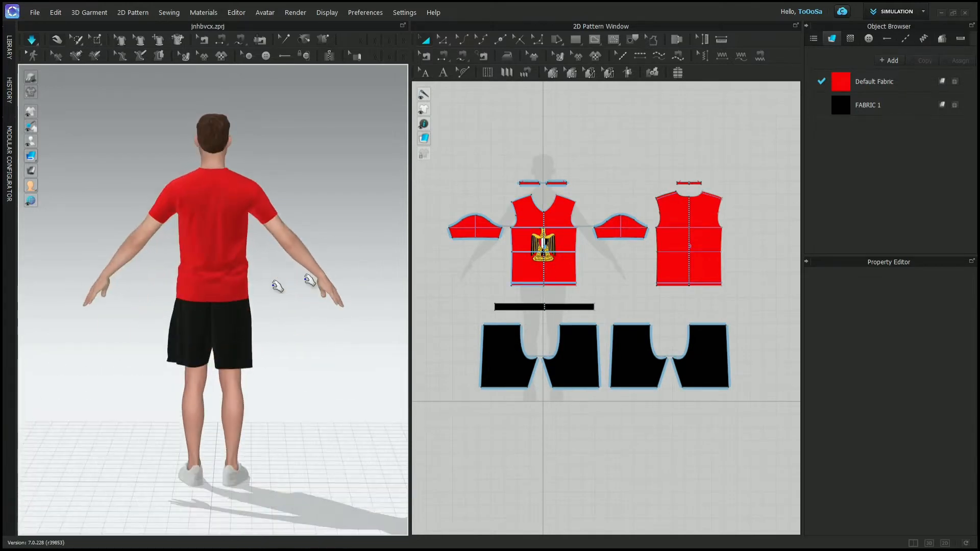
drag(201, 302, 153, 285)
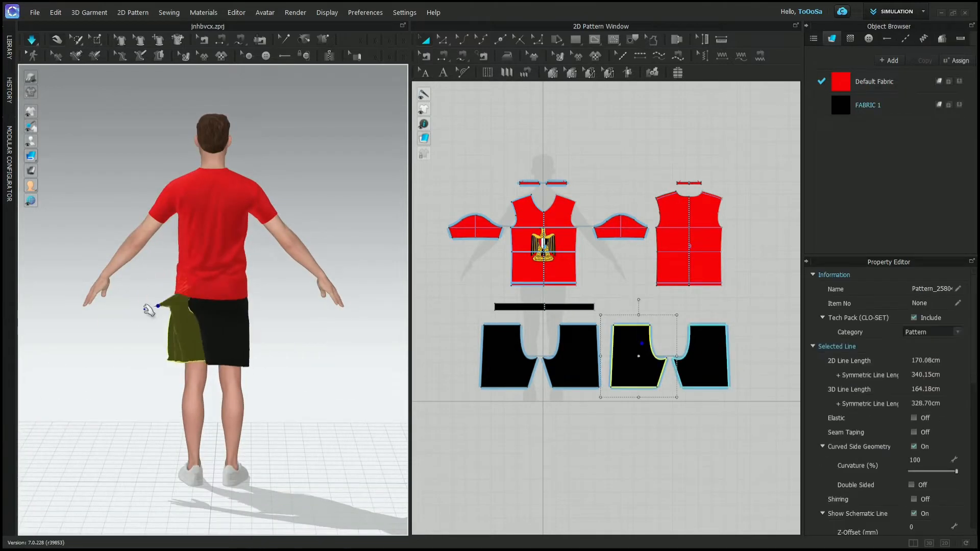
drag(225, 299, 254, 308)
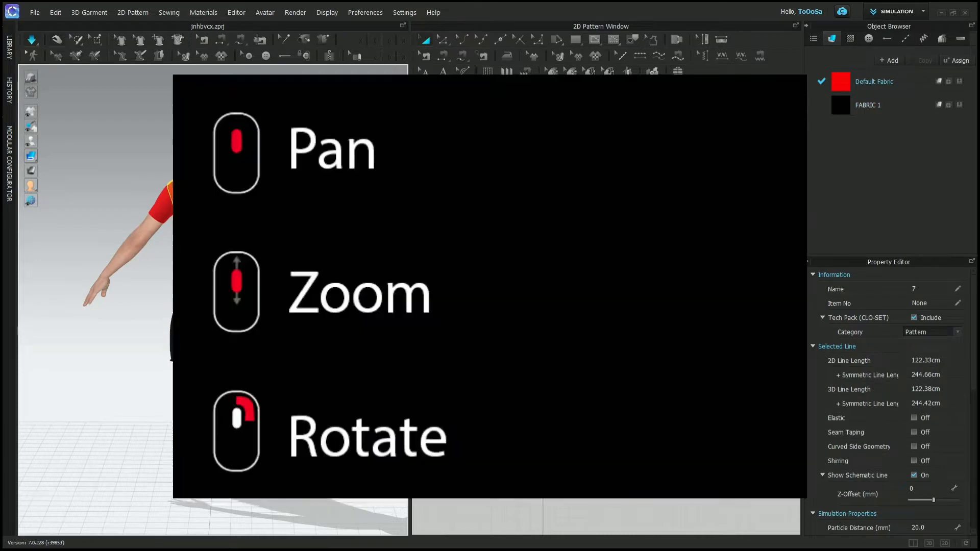
- From the front, pull the hem of the avatar's left shorts leg and the side of the T-shirt's front outward
right_drag(299, 176, 104, 142)
scroll(314, 152, up, 5)
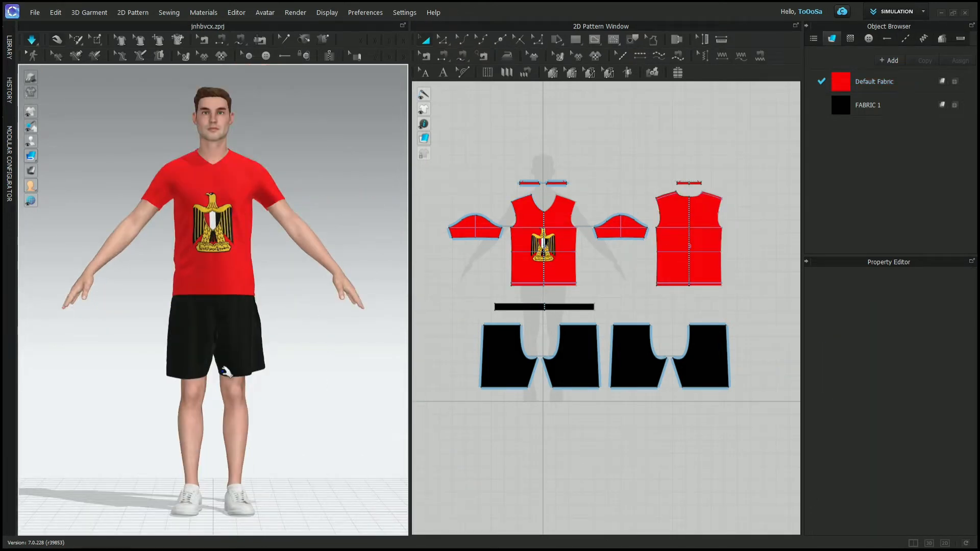
click(226, 372)
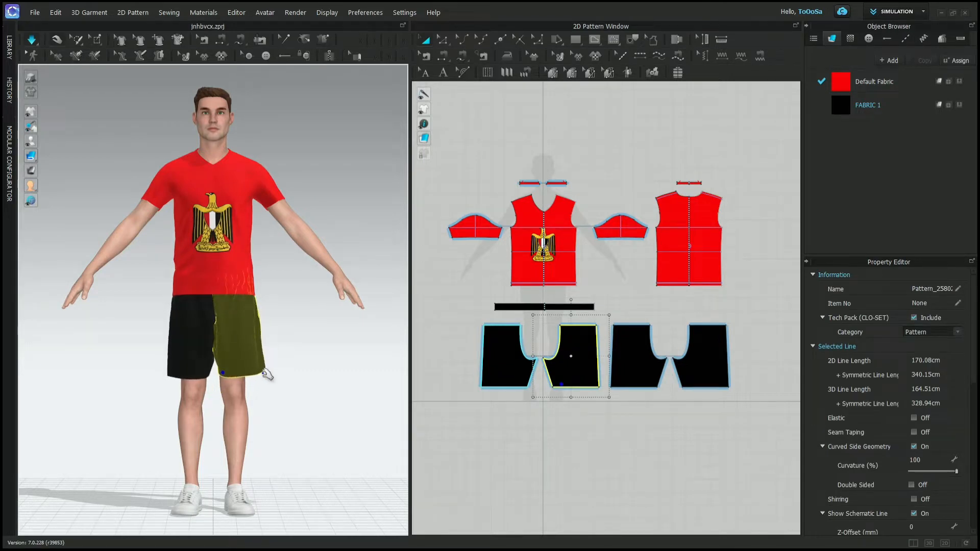
drag(263, 370, 306, 361)
click(167, 259)
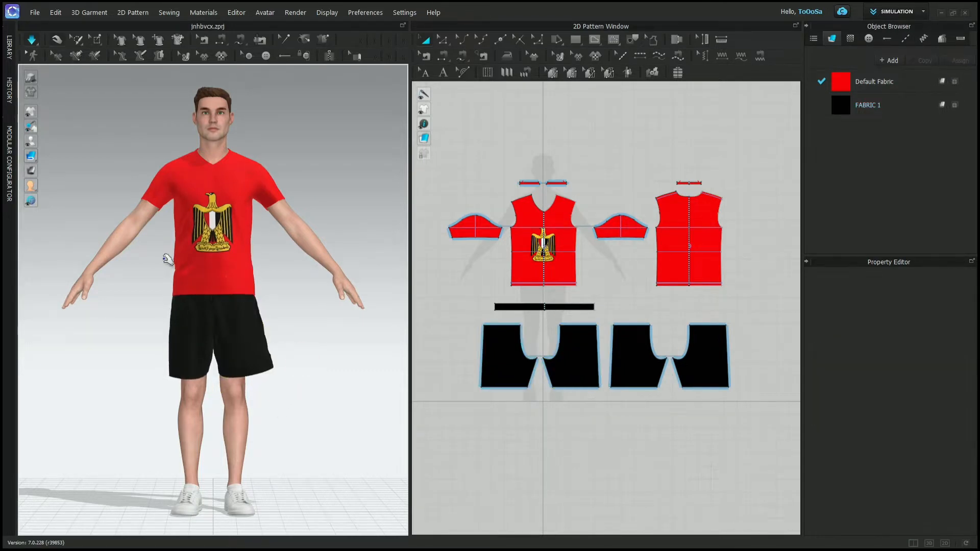
drag(181, 249, 145, 273)
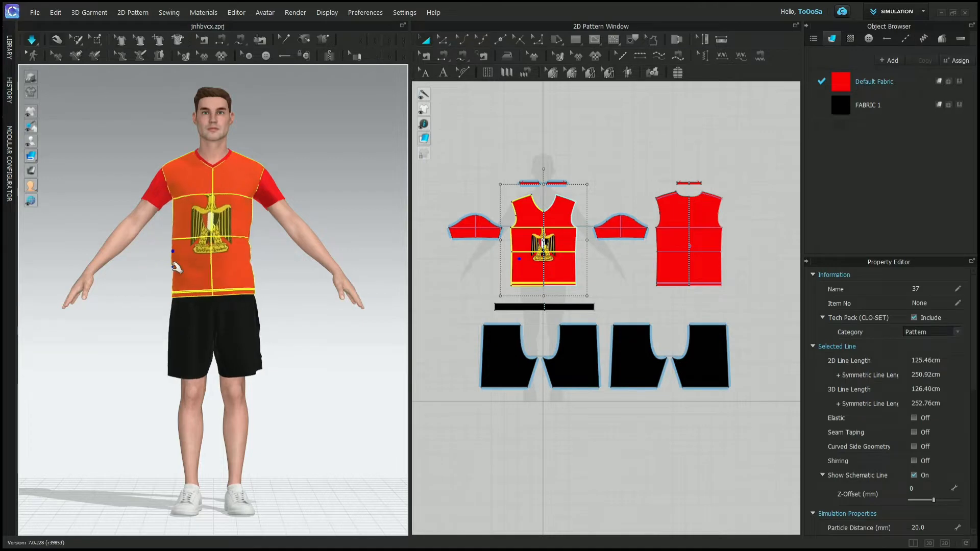
- From behind, pull the hem of the avatar's left shorts leg outward and down
click(298, 267)
right_drag(289, 262, 518, 265)
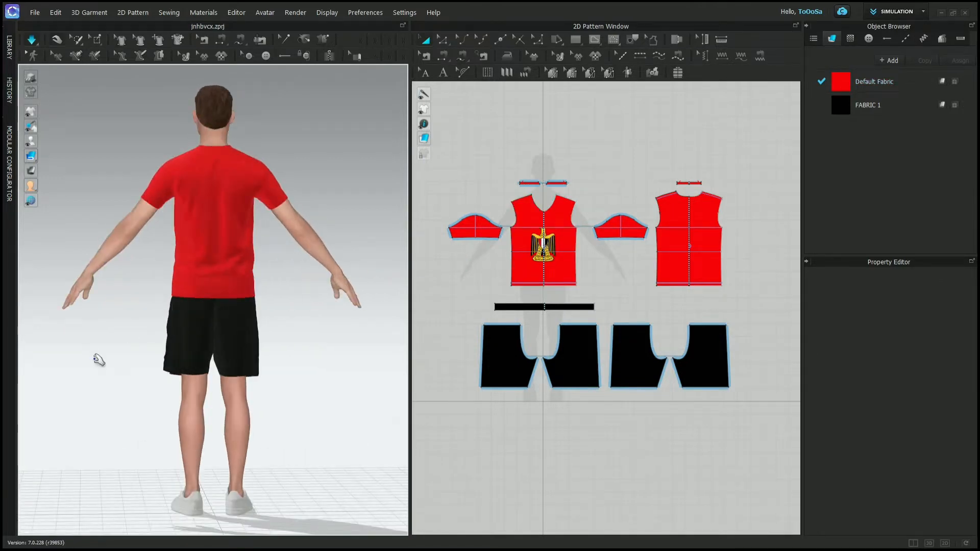
drag(171, 363, 147, 400)
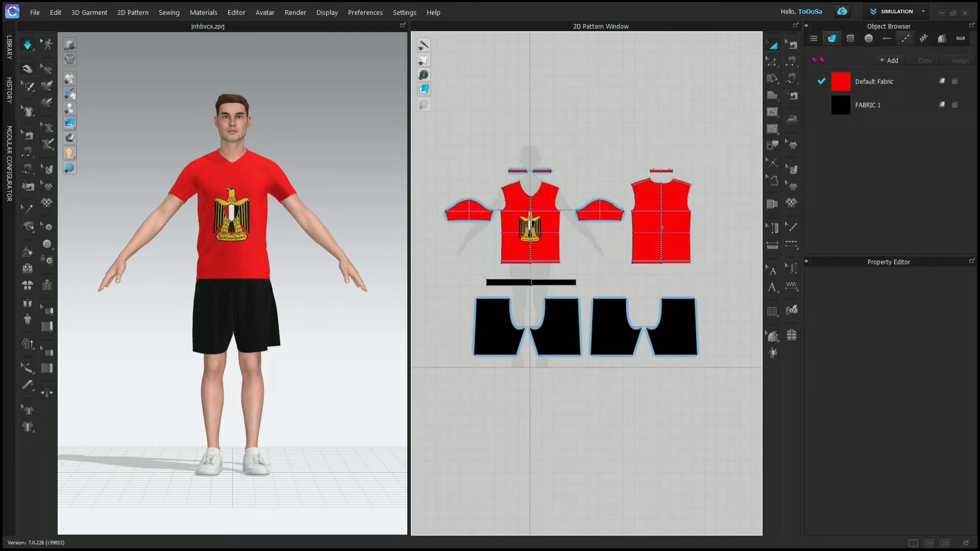
- Collapse the Object Browser and expand it again
click(806, 26)
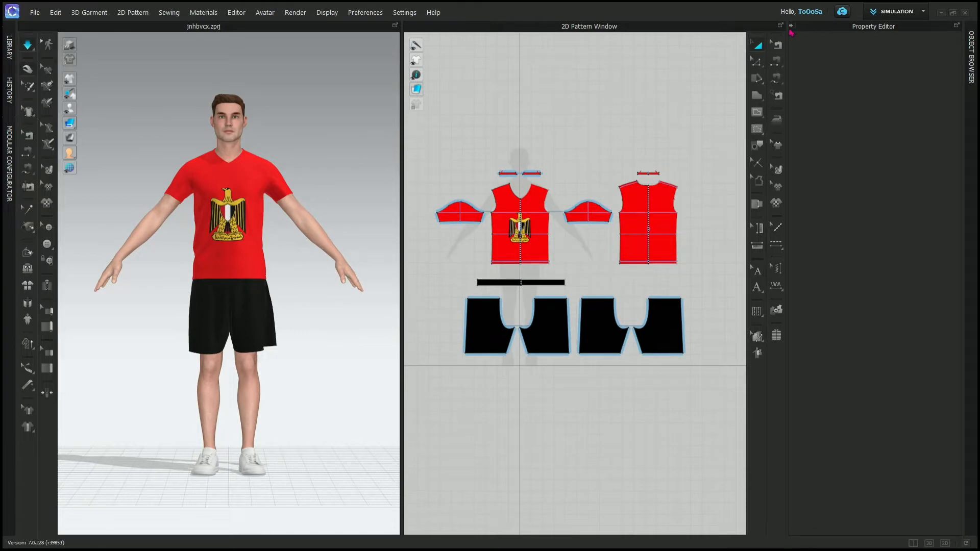
click(791, 25)
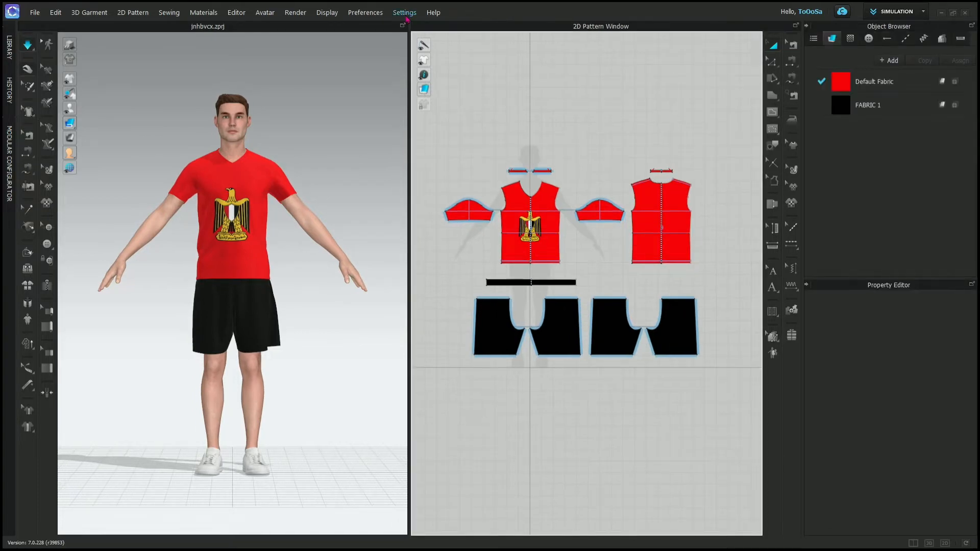
- Examine the pan, zoom and rotate assignments in the View Controls of the User Settings and close the dialog
click(405, 14)
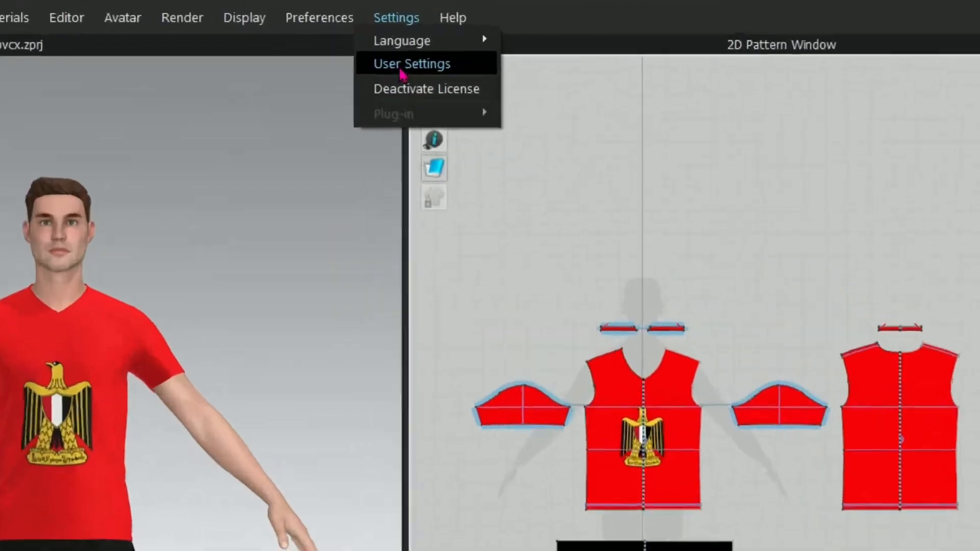
click(407, 39)
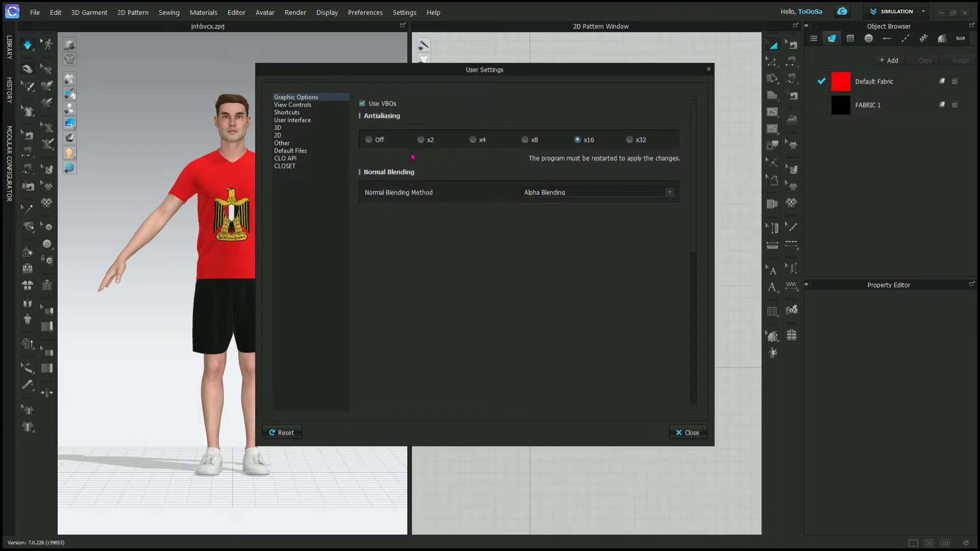
click(325, 105)
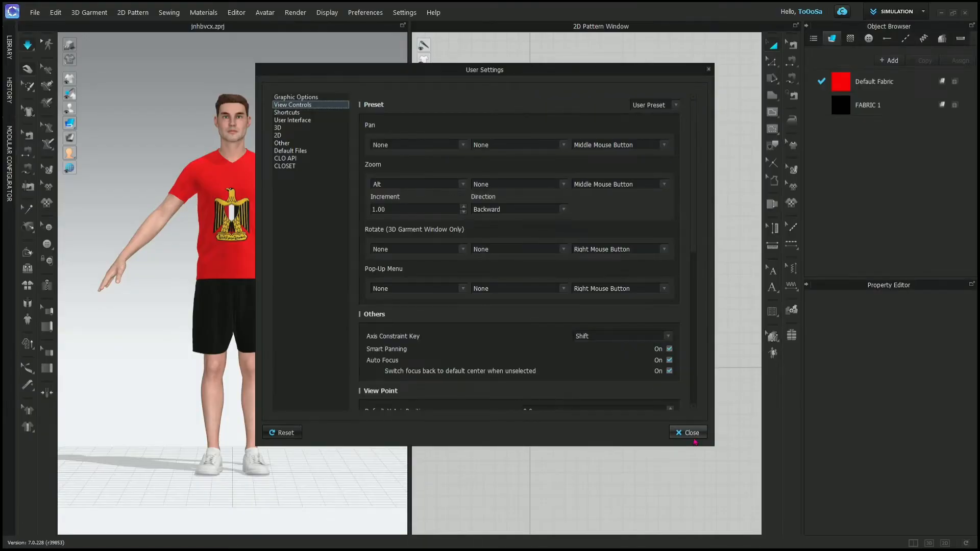
click(690, 433)
- Try out panning in the 3D and 2D windows and zooming in and out on the avatar
middle_drag(295, 259, 290, 357)
middle_drag(619, 151, 660, 278)
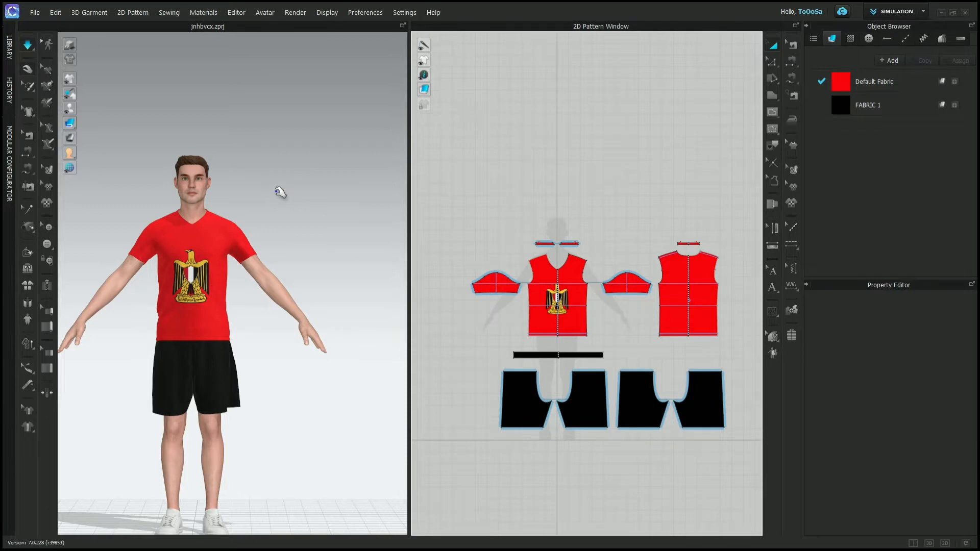
middle_drag(280, 192, 283, 133)
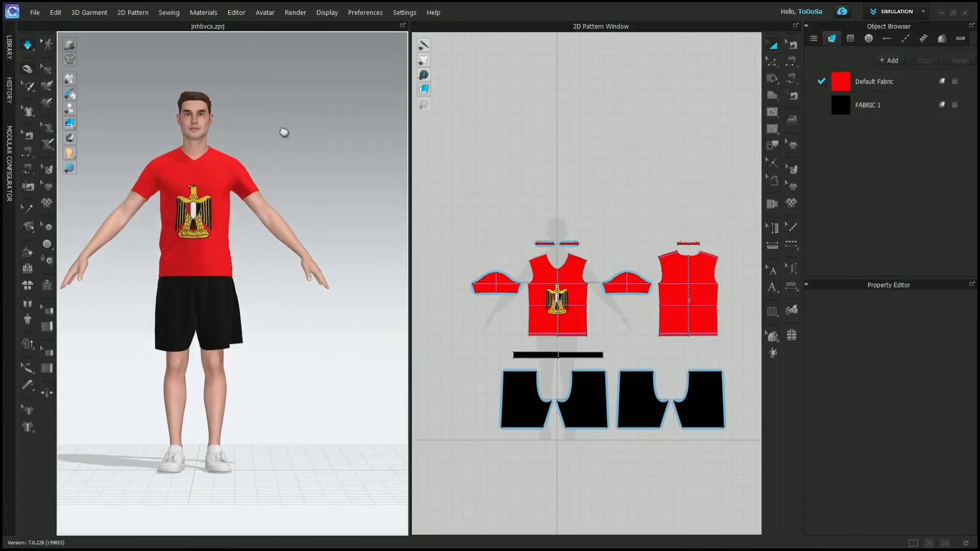
scroll(284, 132, up, 2)
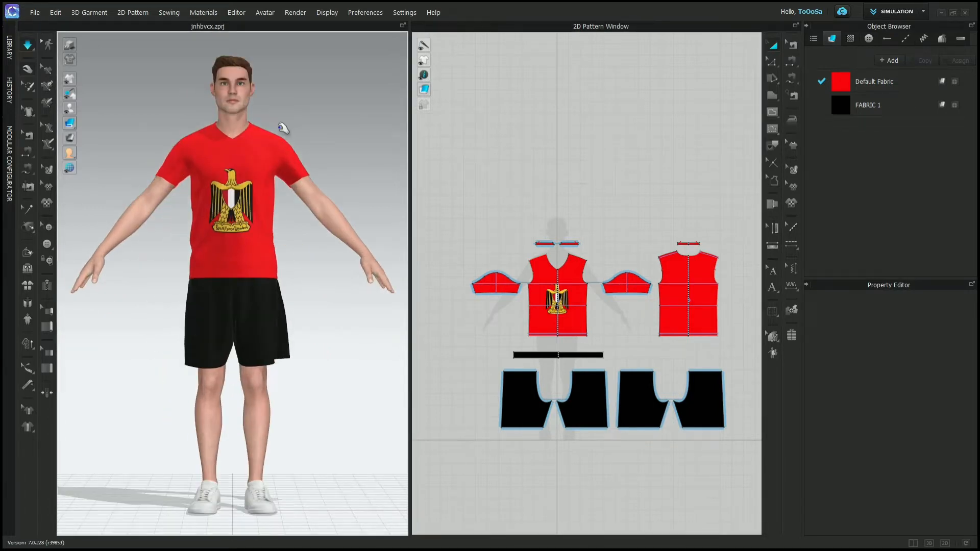
scroll(283, 128, up, 4)
scroll(283, 134, down, 6)
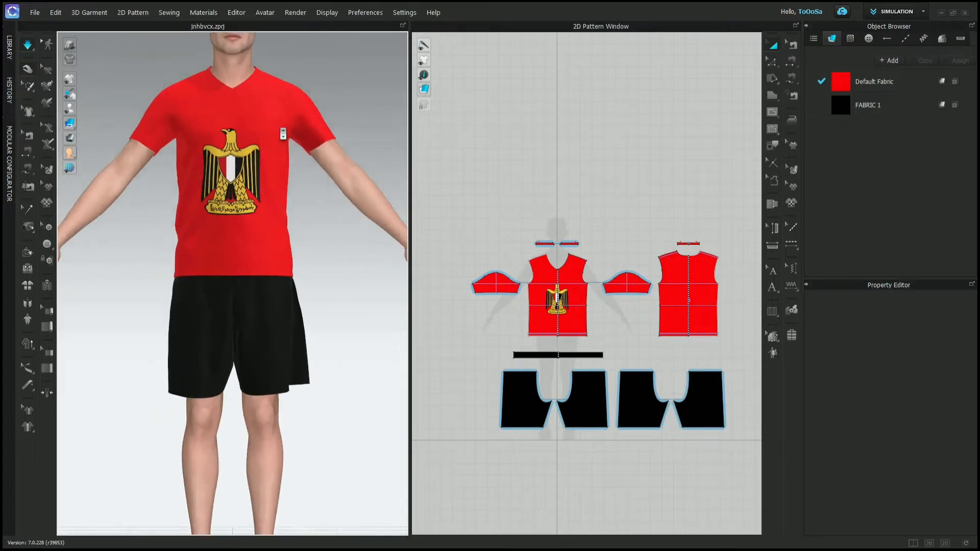
scroll(283, 133, up, 1)
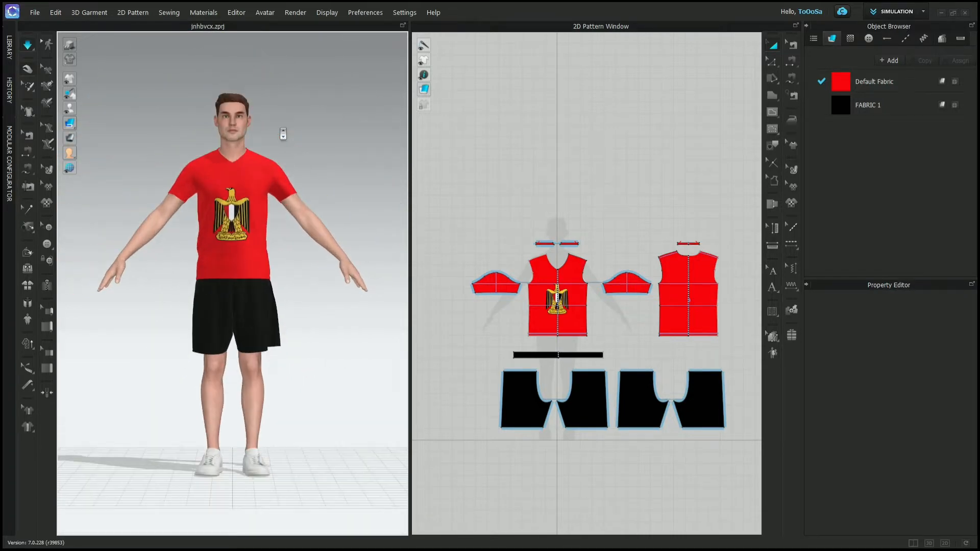
- Set the zoom direction to Forward in the View Controls of the User Settings
click(395, 14)
click(407, 36)
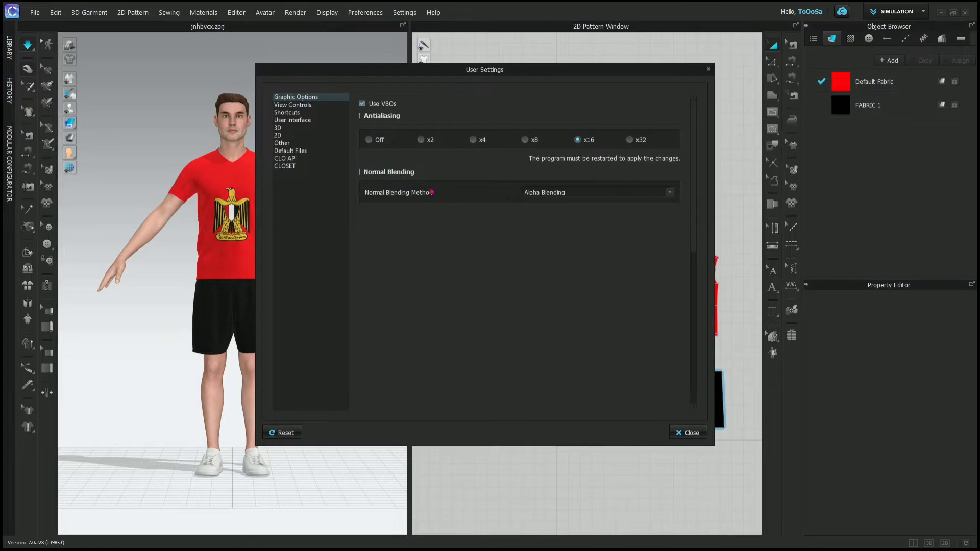
click(312, 111)
click(313, 104)
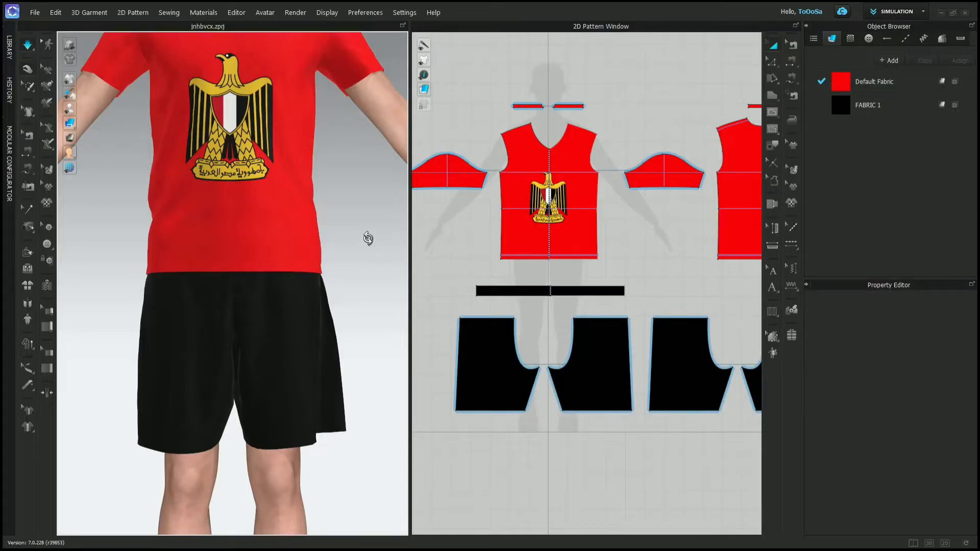
- Try out the updated navigation, restoring the front view of the avatar and panning the 2D patterns
right_drag(367, 239, 238, 105)
key(2)
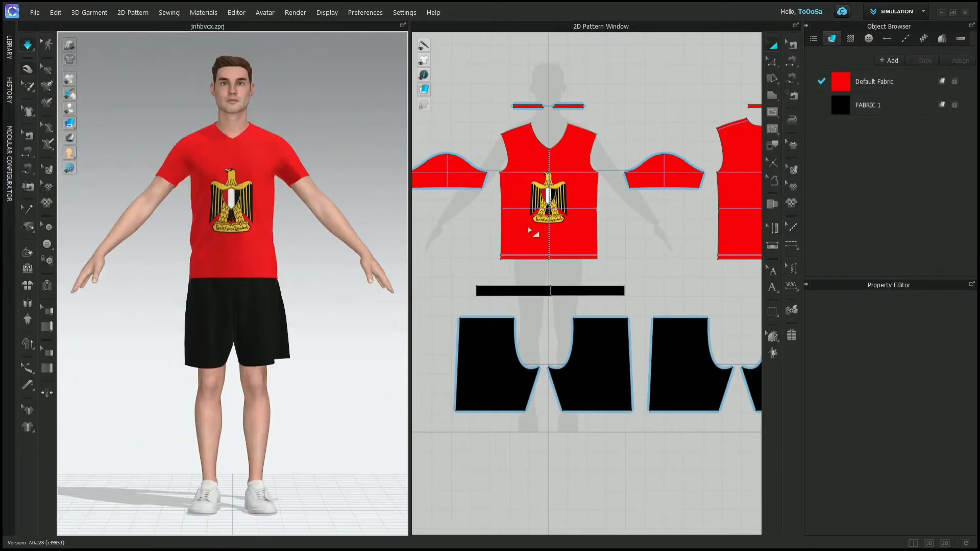
middle_drag(632, 211, 646, 259)
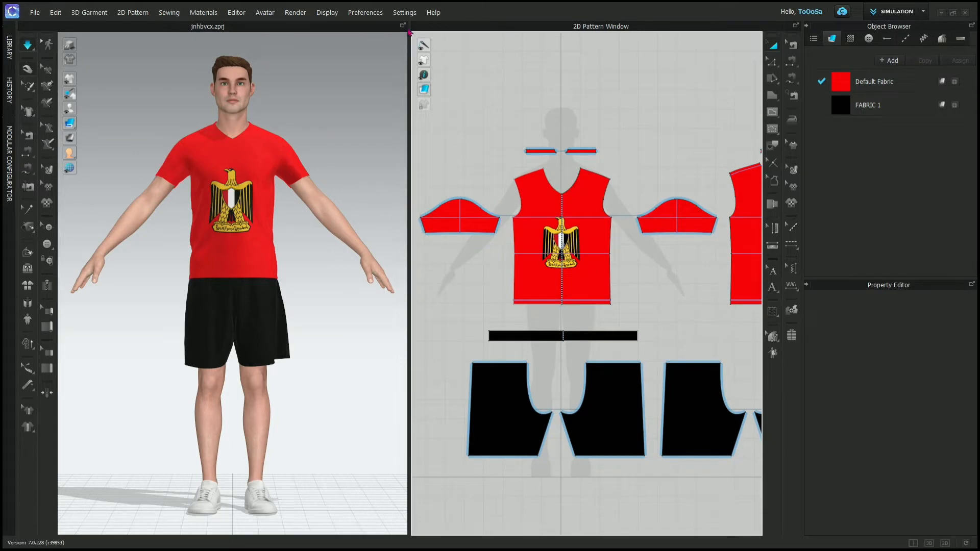
- Check the Rotate and Pop-Up Menu assignments in the User Settings and try out the 3D window's pop-up menu
click(403, 12)
click(411, 35)
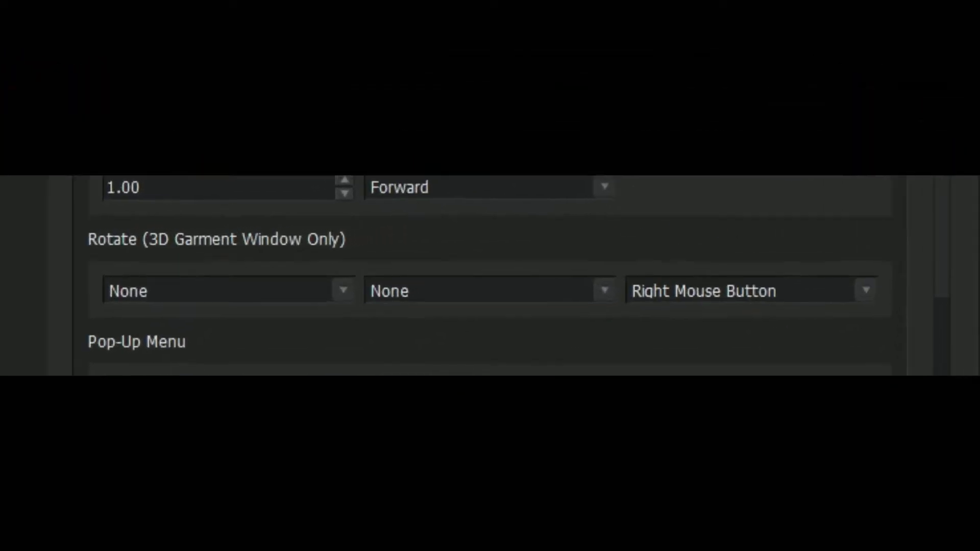
right_click(302, 110)
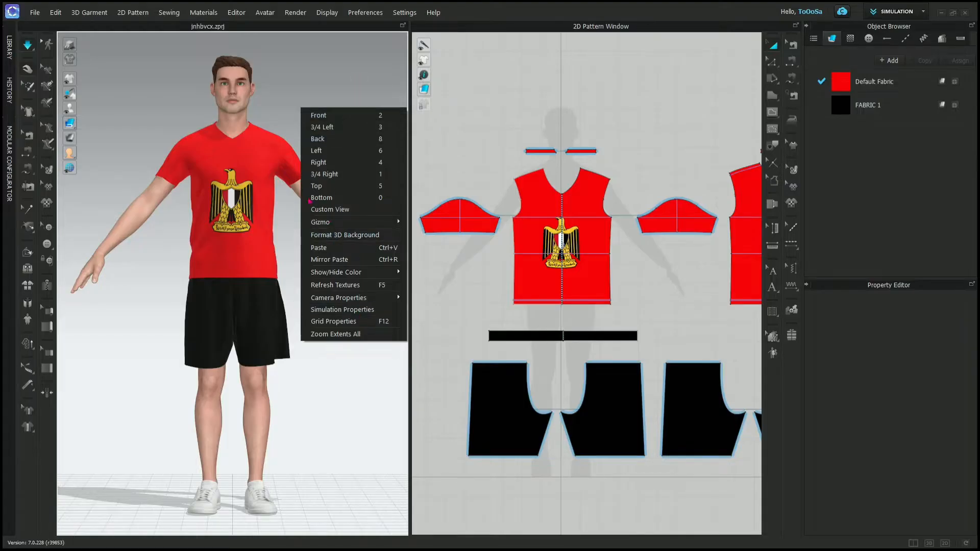
click(306, 87)
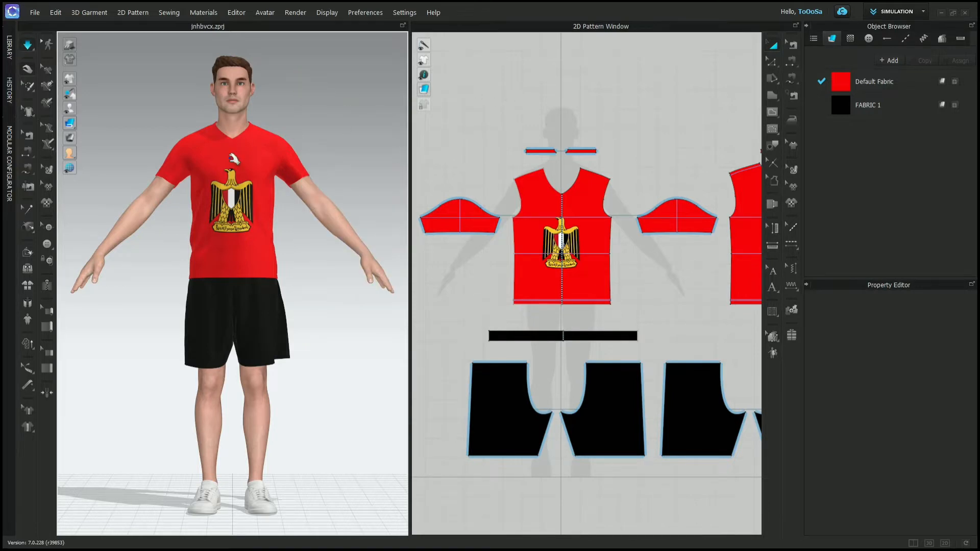
right_click(315, 122)
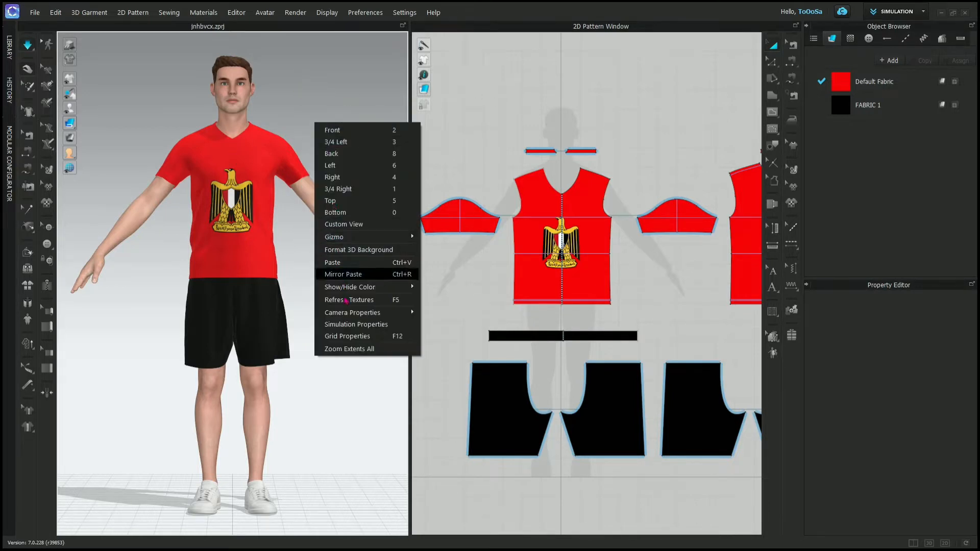
click(351, 96)
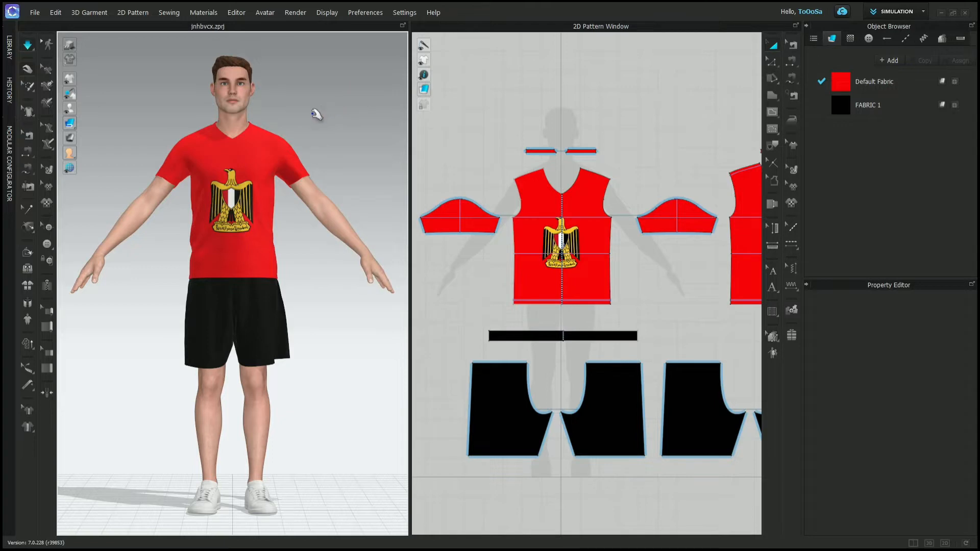
- Rotate the avatar in the 3D window to inspect the garment from the side and from above
right_drag(317, 113, 465, 139)
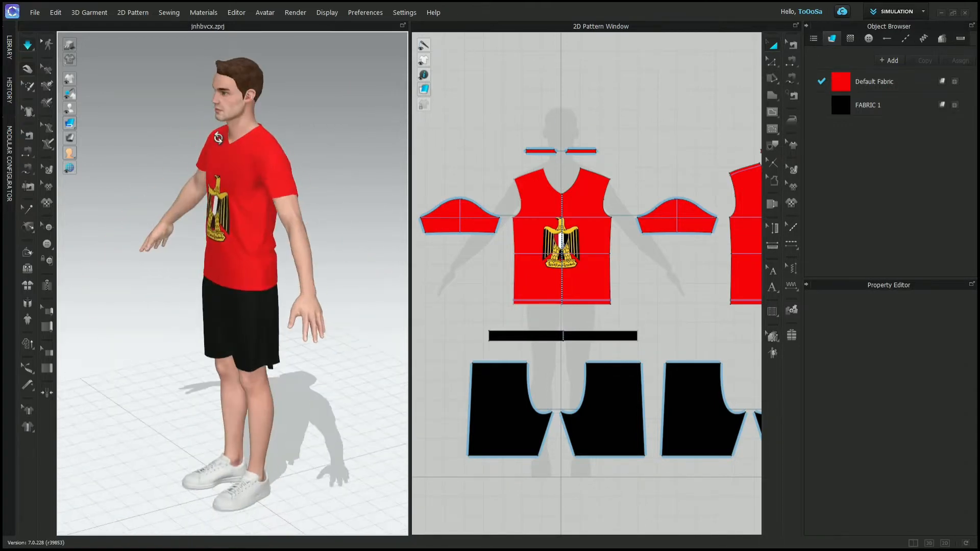
mouse_move(218, 137)
right_down()
mouse_move(135, 138)
mouse_move(271, 166)
mouse_move(209, 146)
right_up()
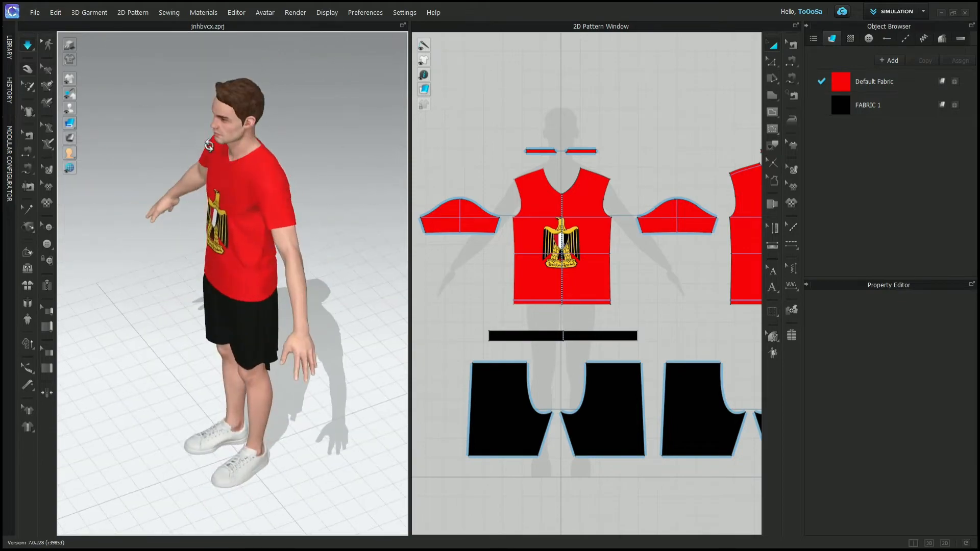
right_drag(253, 109, 333, 120)
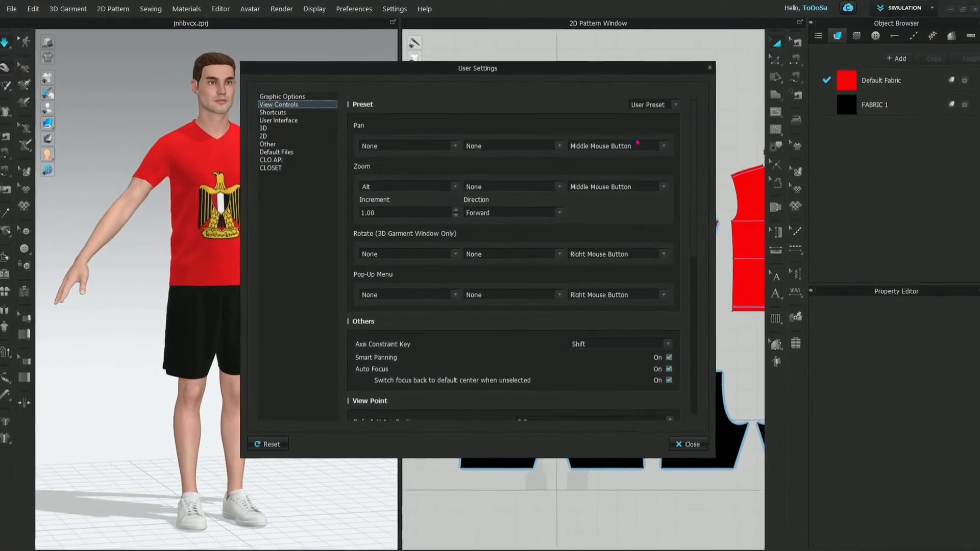
- Check the available view control presets, leaving User Preset selected
click(673, 105)
click(673, 104)
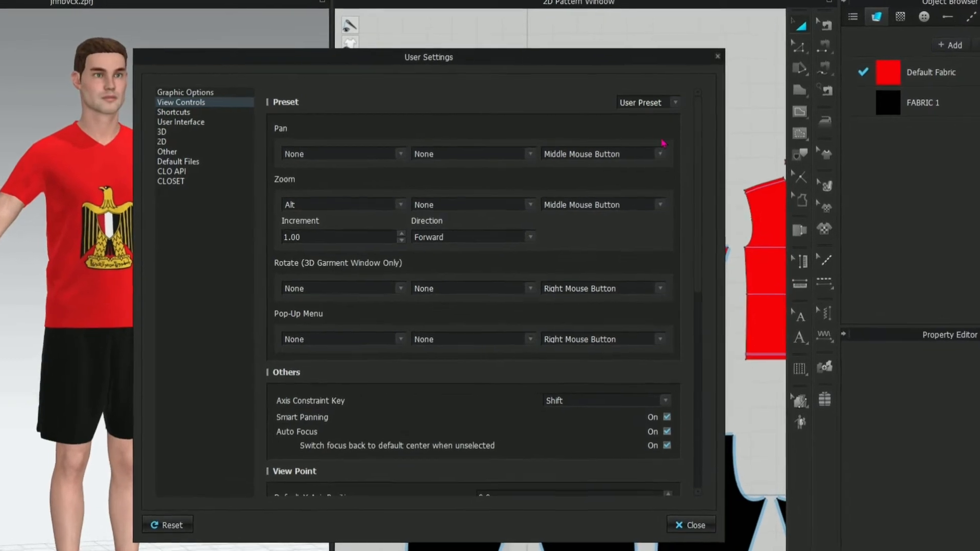
click(669, 107)
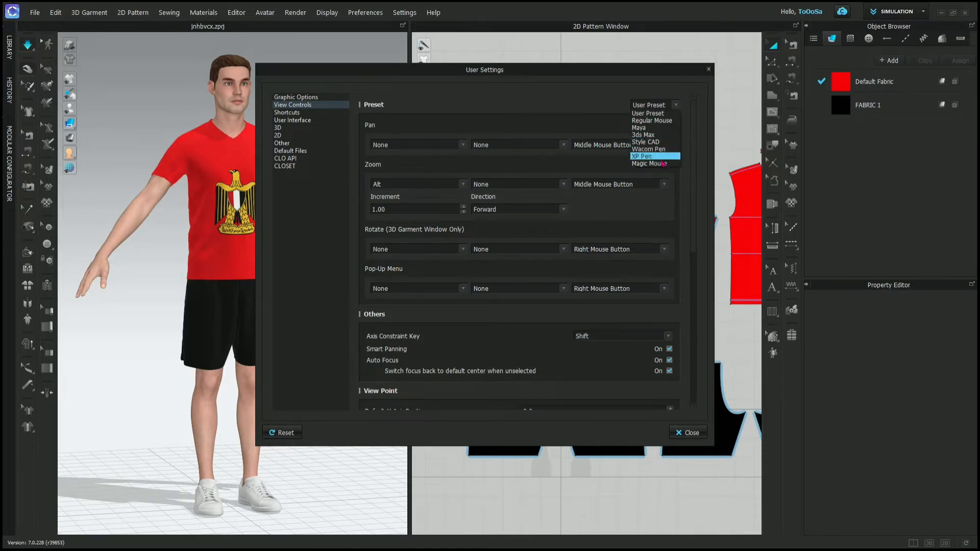
click(683, 89)
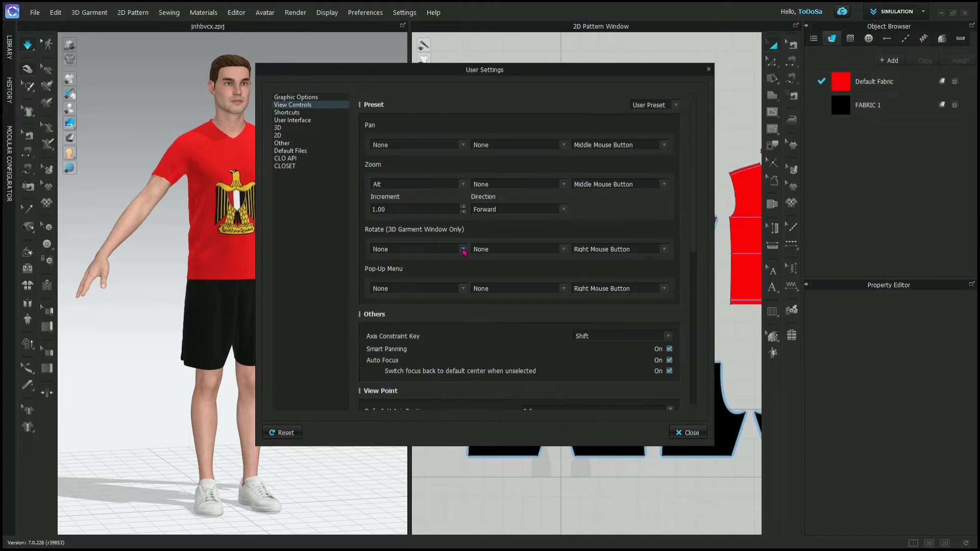
- Look through the modifier key and mouse button options for Pan, keeping None and Middle Mouse Button
click(462, 144)
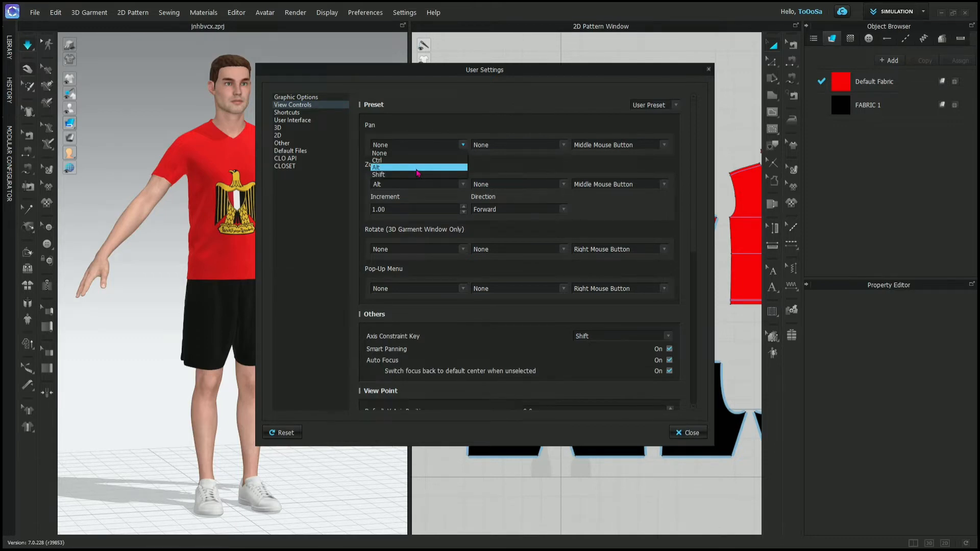
click(495, 314)
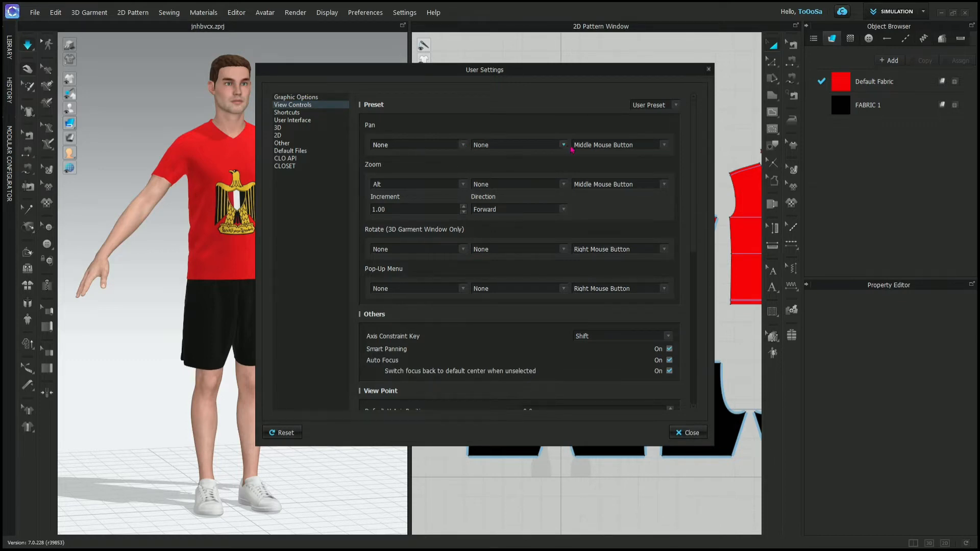
click(594, 147)
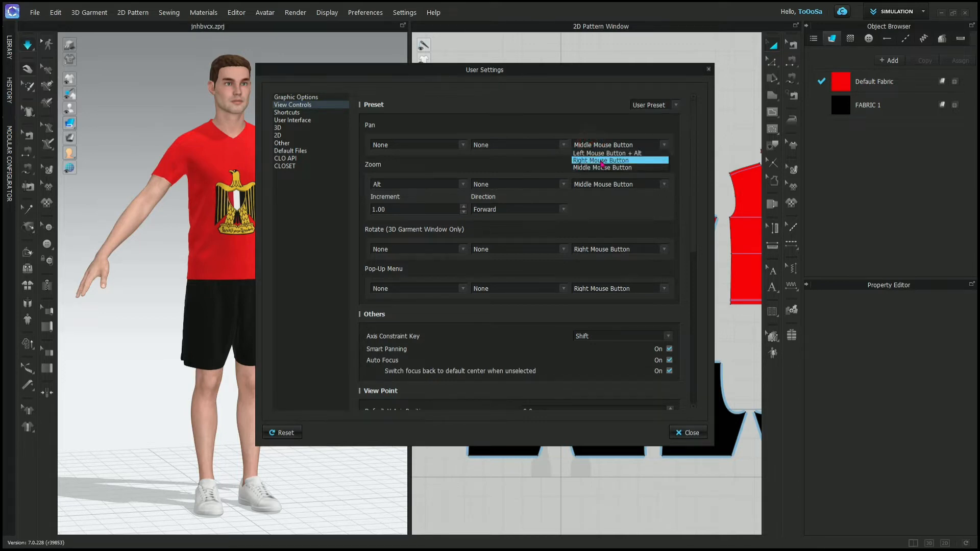
click(602, 168)
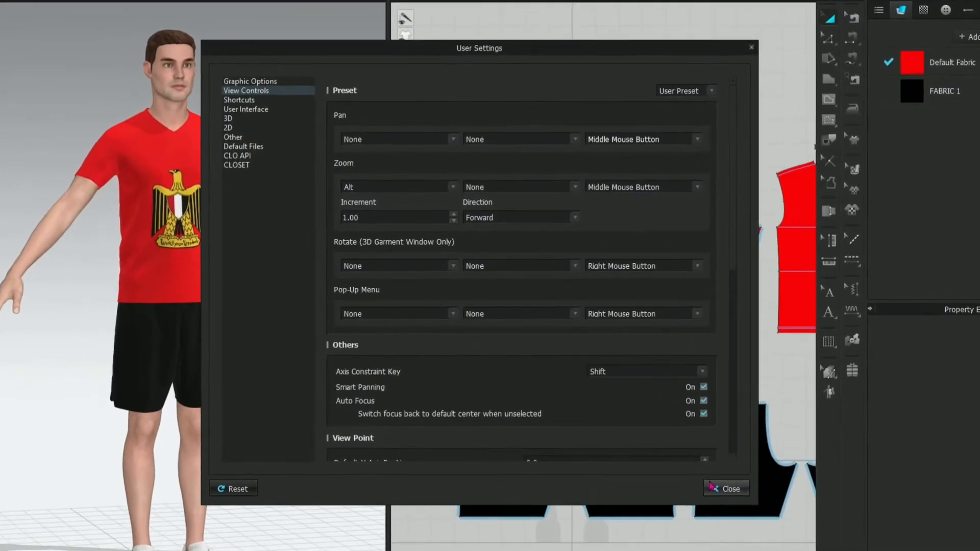
- Examine the shortcut settings for the 2D Pattern functions, expanding the Create group
click(239, 100)
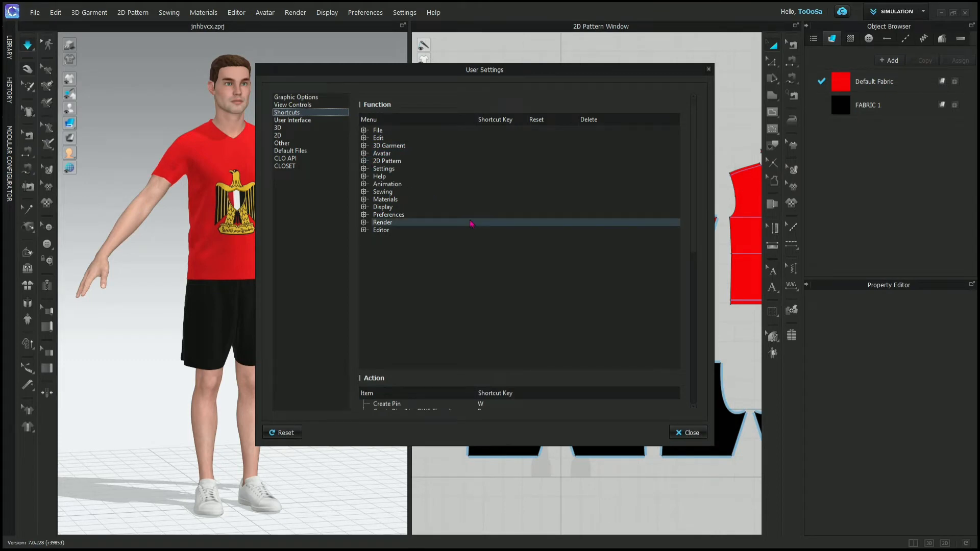
scroll(470, 220, down, 2)
scroll(470, 220, up, 2)
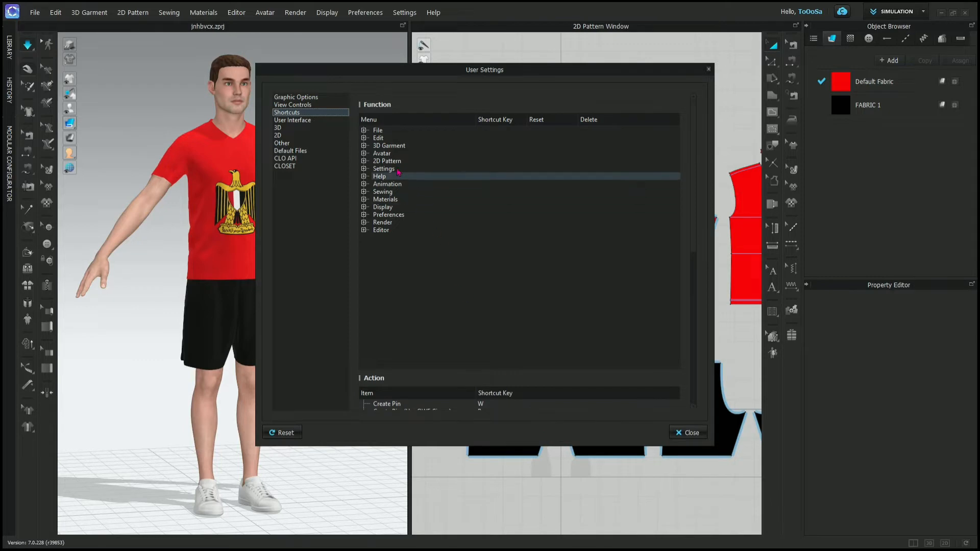
click(365, 162)
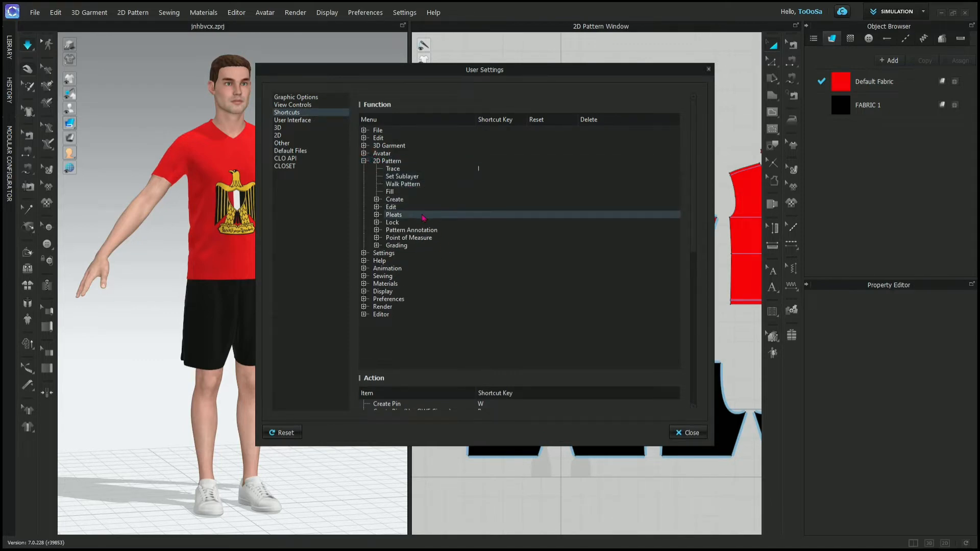
click(377, 200)
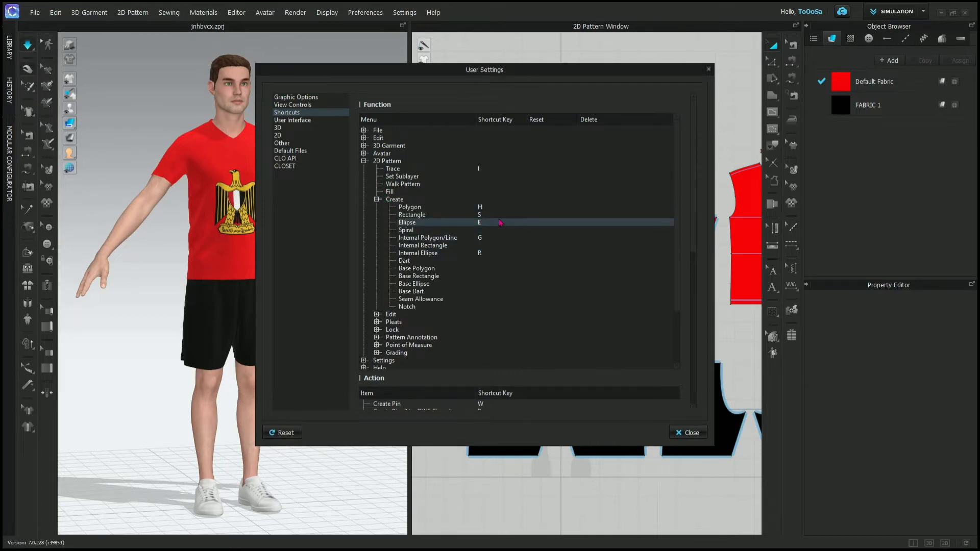
- Try assigning the shortcut H to Base Polygon and to Rectangle, declining to replace the existing shortcut
click(488, 208)
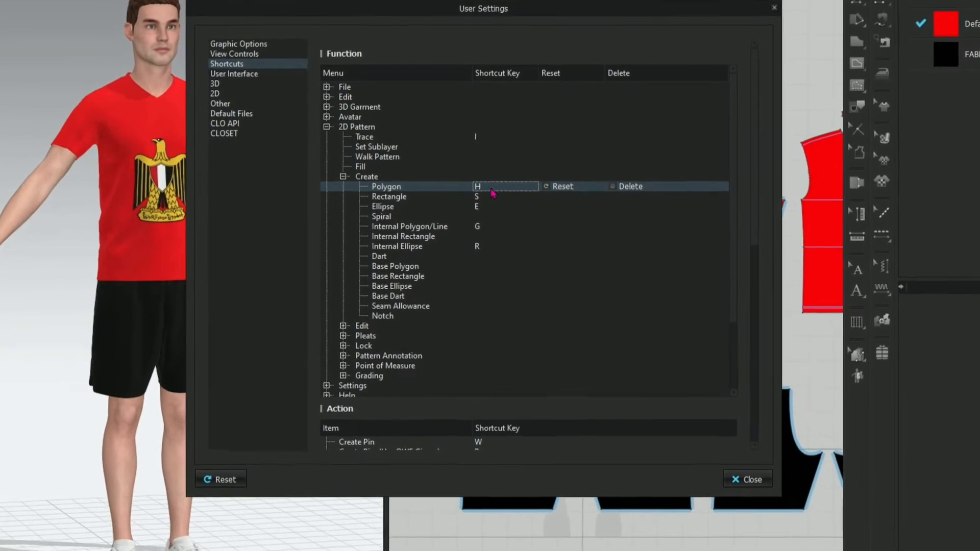
click(477, 266)
key(h)
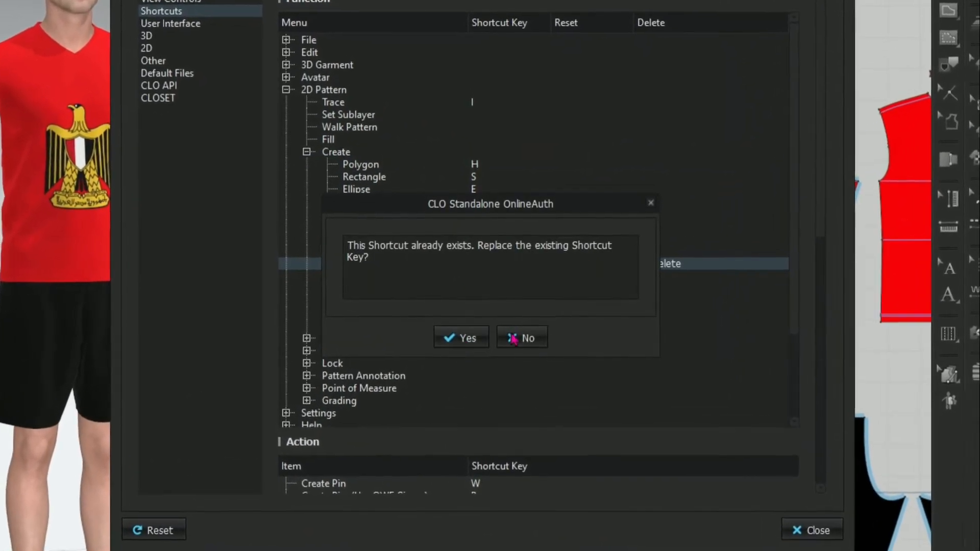
click(512, 338)
click(478, 178)
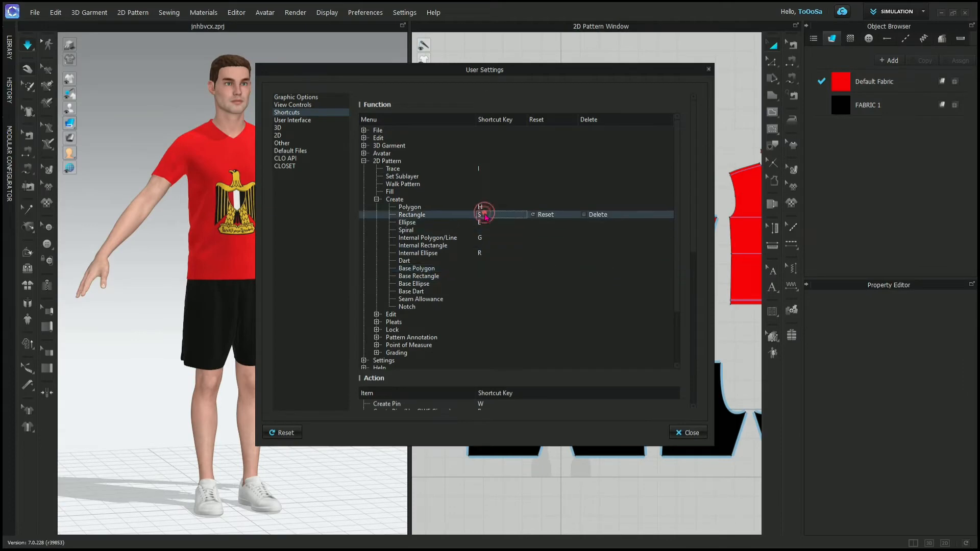
key(h)
click(514, 315)
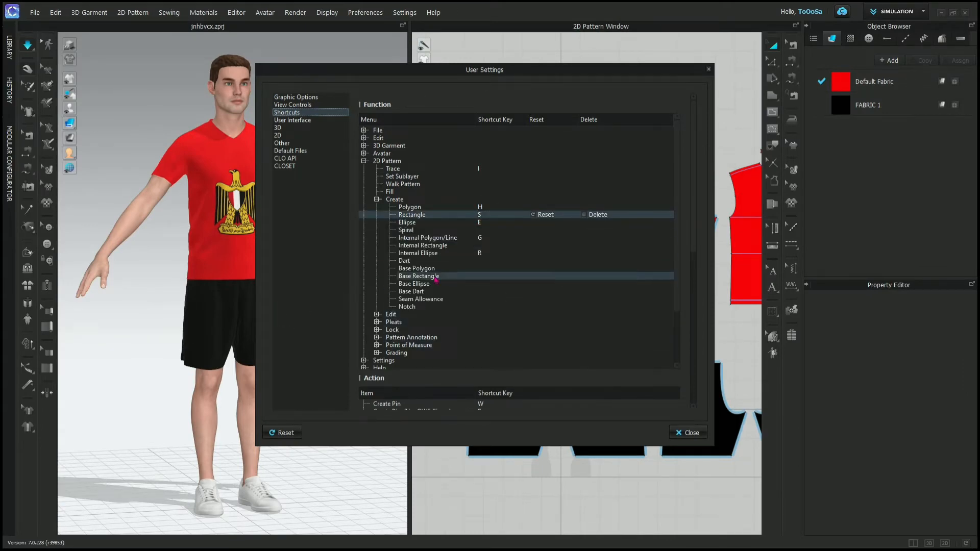
- Set the Unit System to Centimeter in the User Interface settings
scroll(470, 339, down, 3)
scroll(470, 338, down, 3)
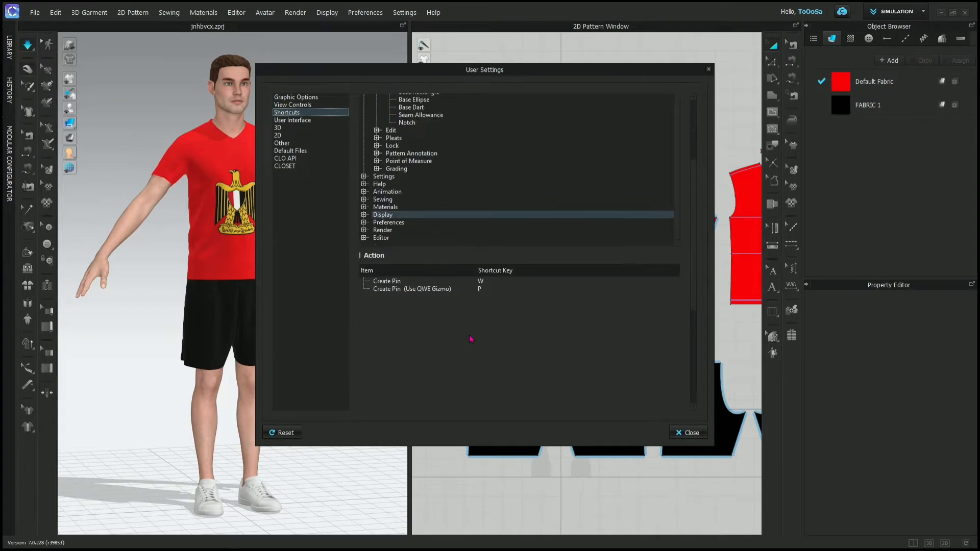
click(293, 120)
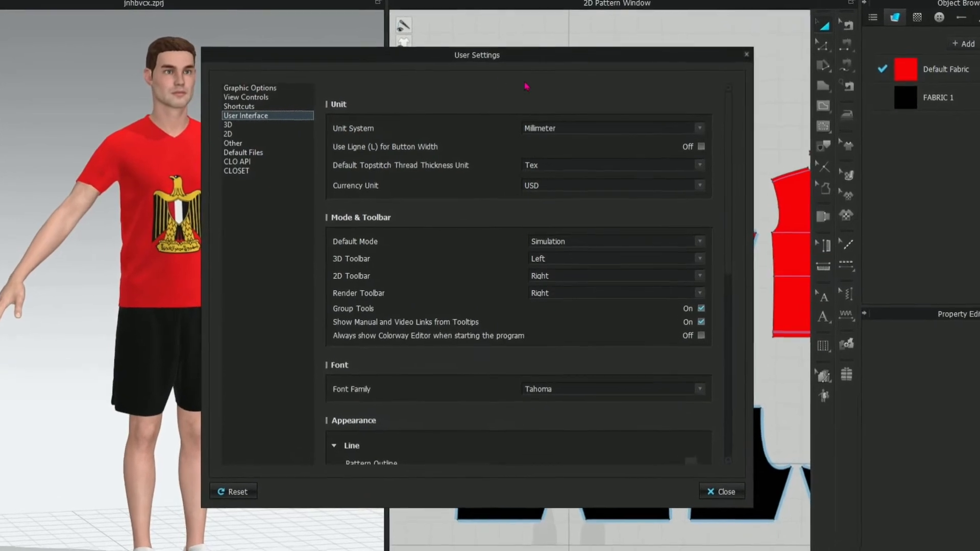
click(601, 128)
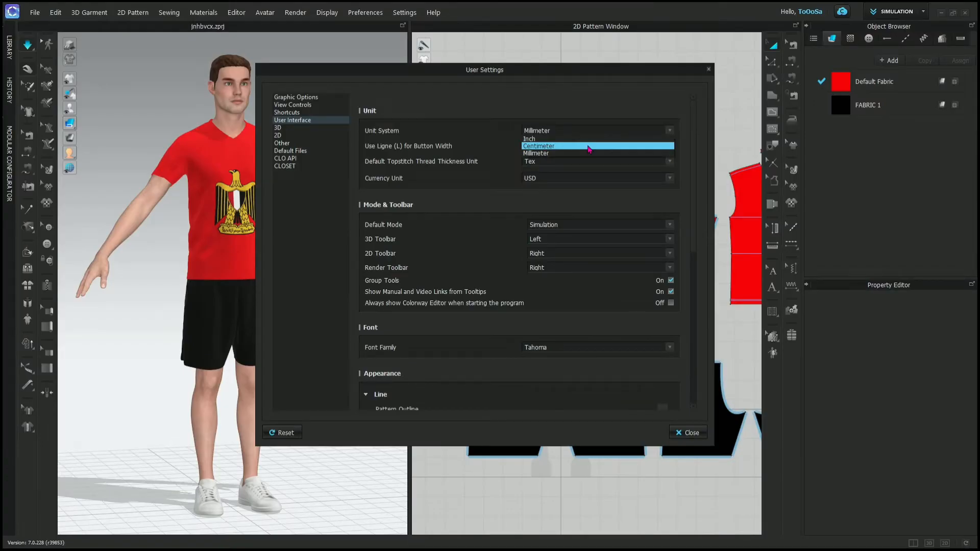
click(589, 147)
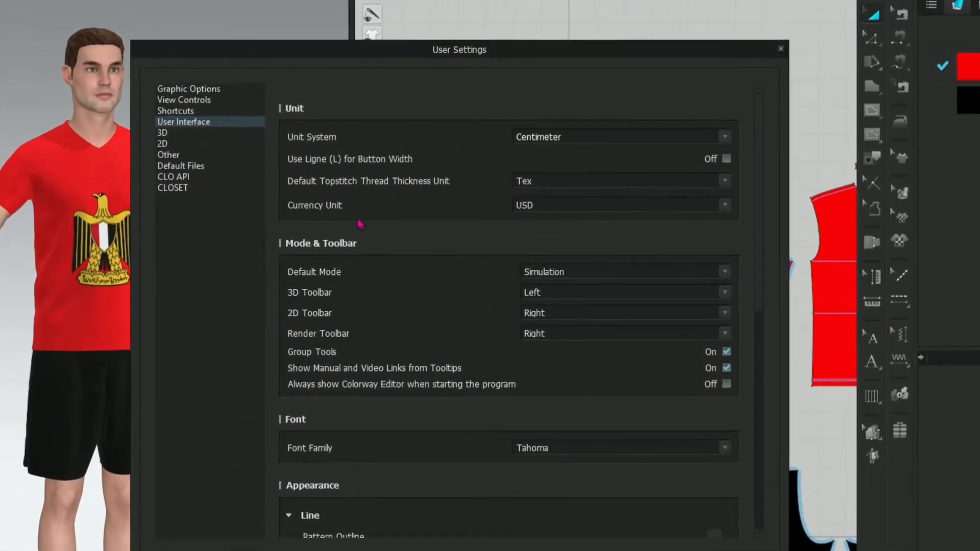
- Set the 3D, 2D and Render toolbar positions to Top and close the User Settings
scroll(360, 197, down, 3)
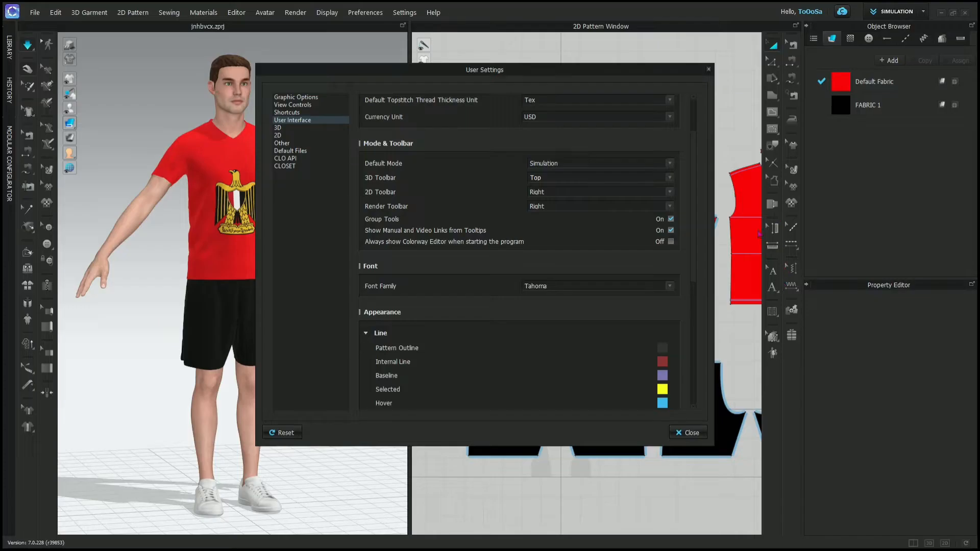
click(555, 193)
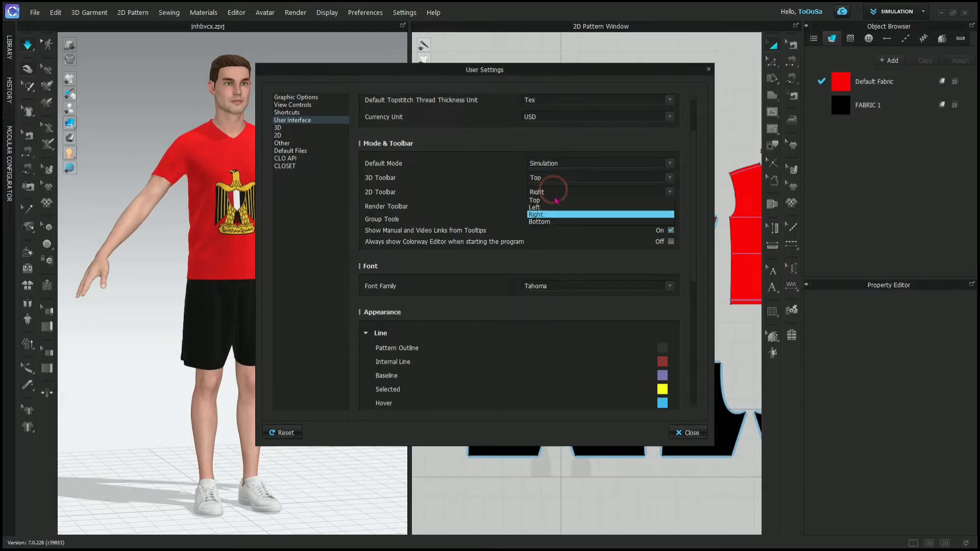
click(555, 199)
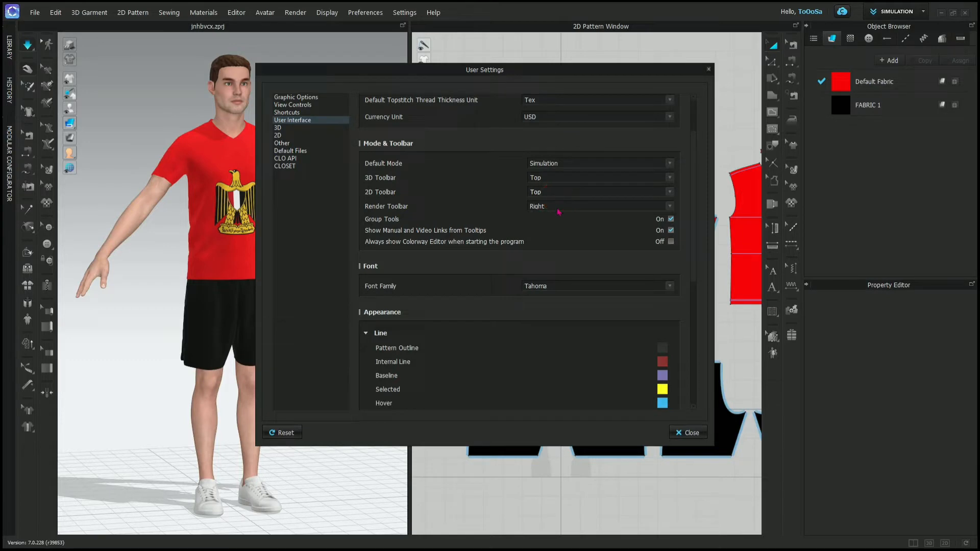
click(558, 211)
click(560, 218)
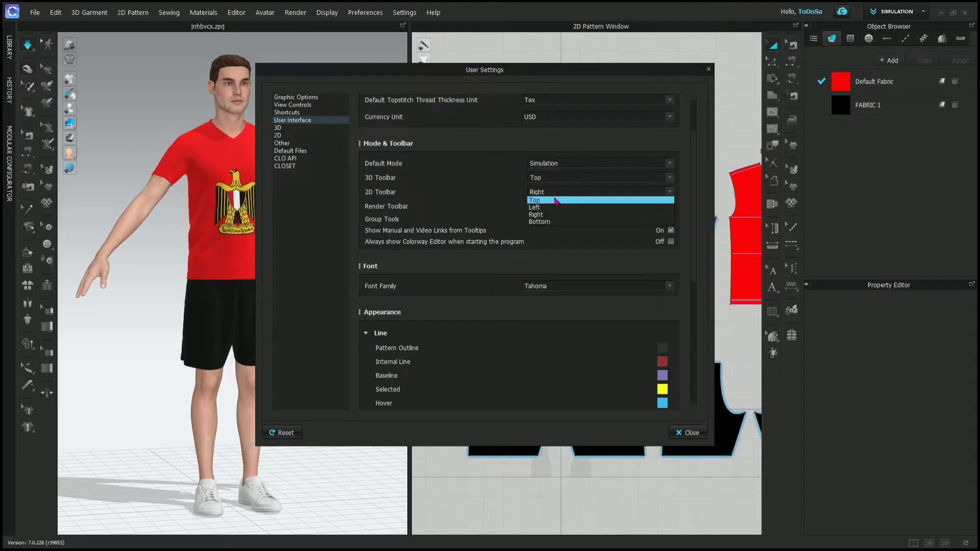
click(542, 199)
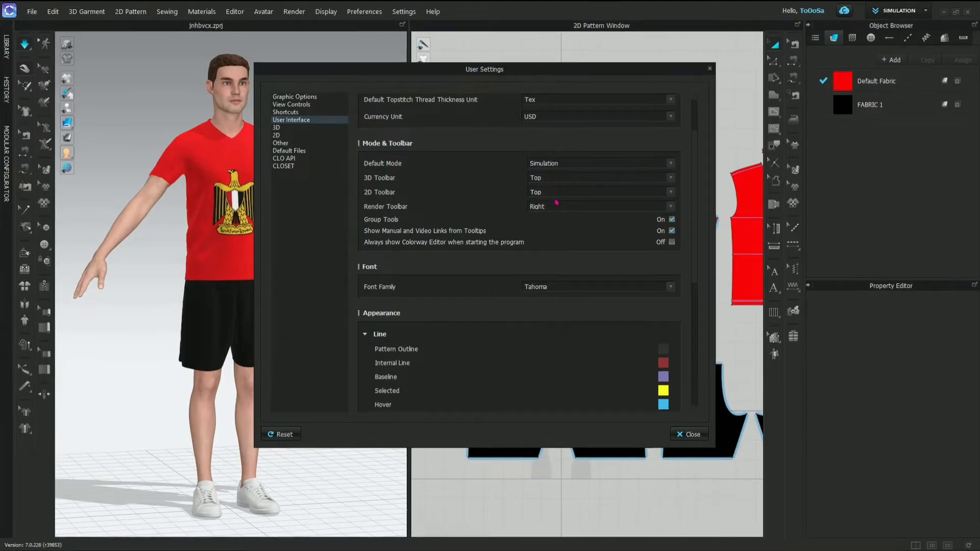
click(565, 210)
click(565, 219)
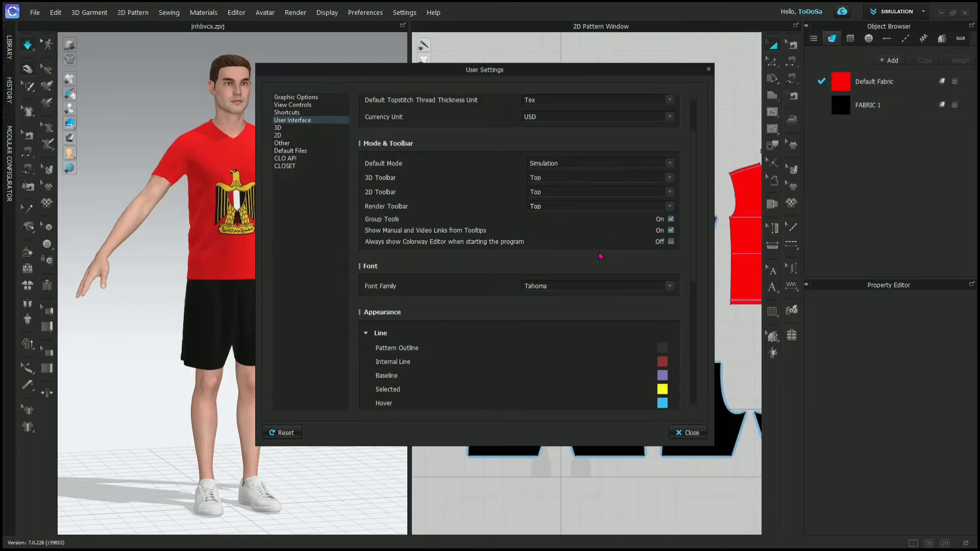
scroll(599, 255, up, 2)
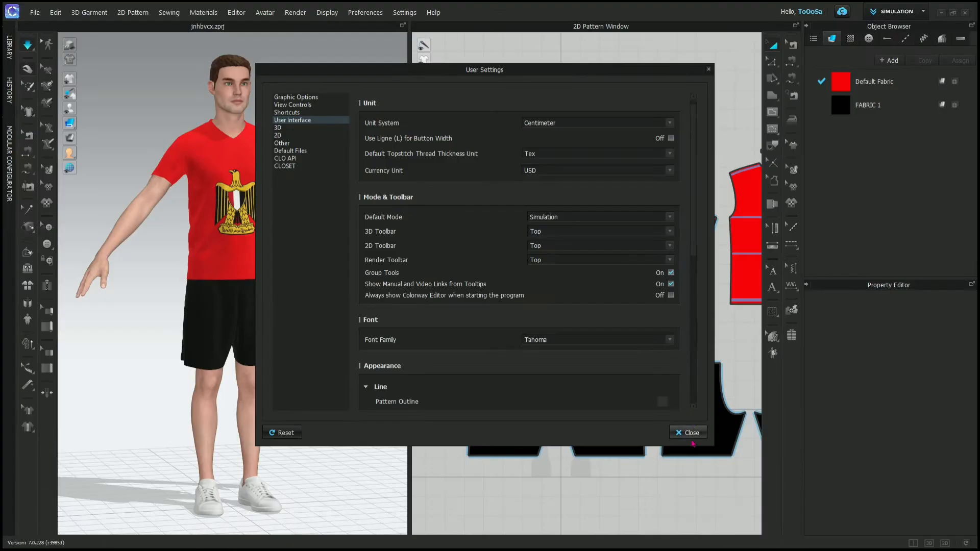
click(690, 432)
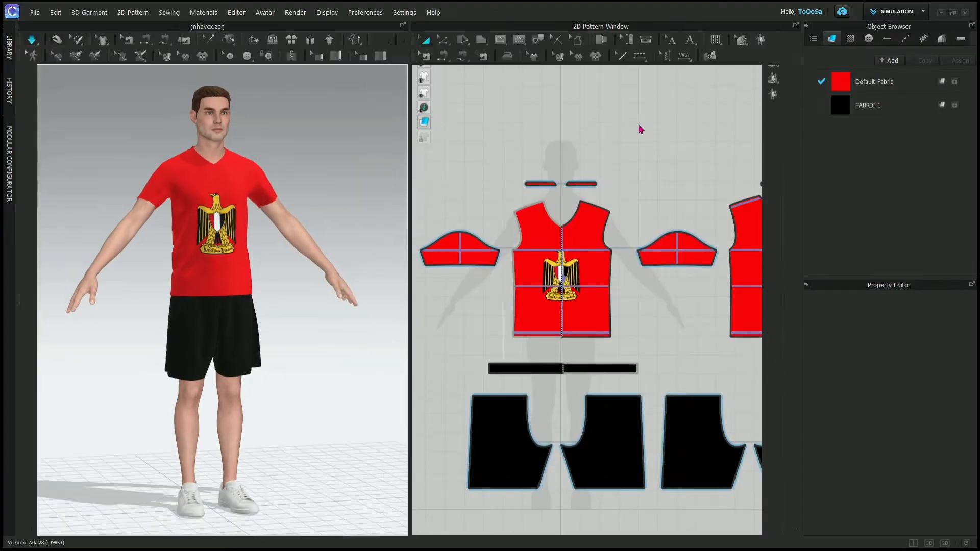
- Explore the grouped tools on the 2D toolbar and select the Edit Pattern tool
click(638, 123)
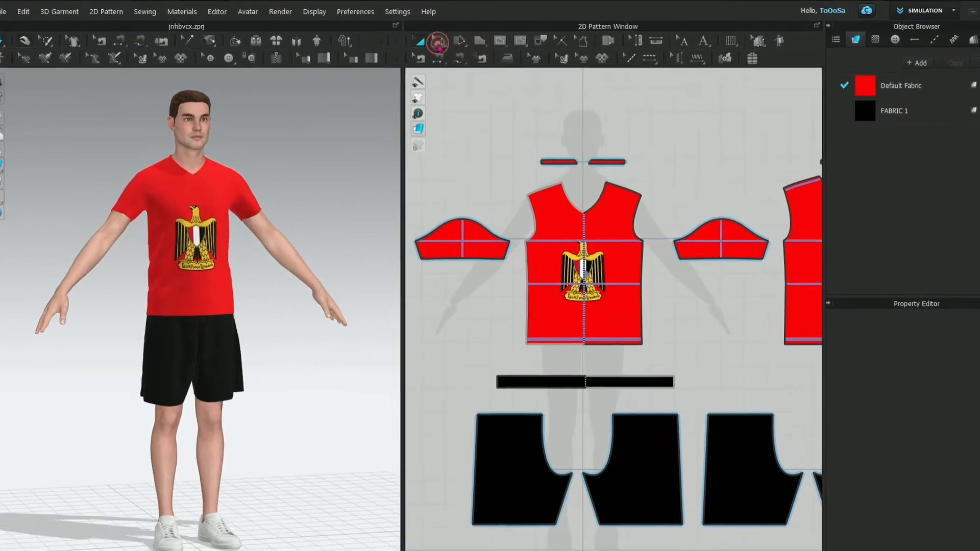
click(444, 39)
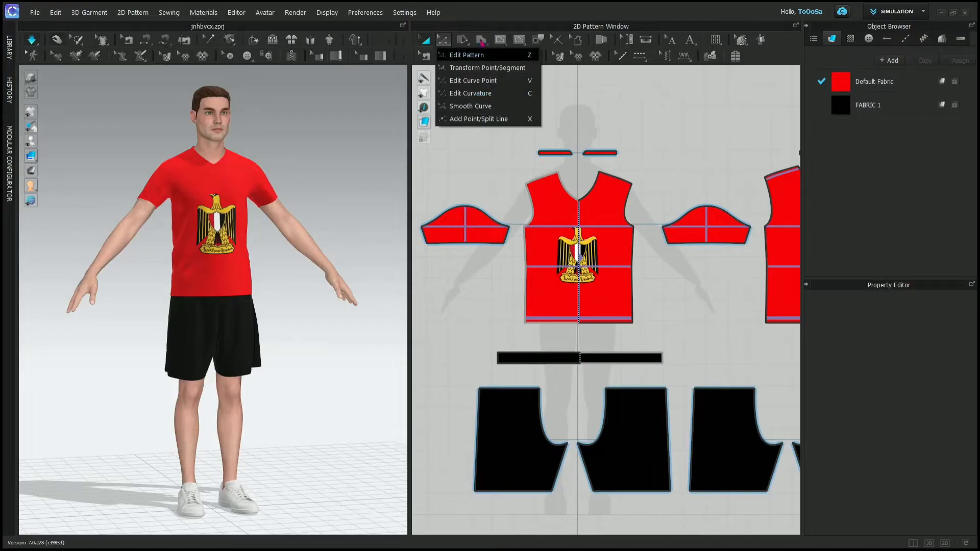
click(489, 79)
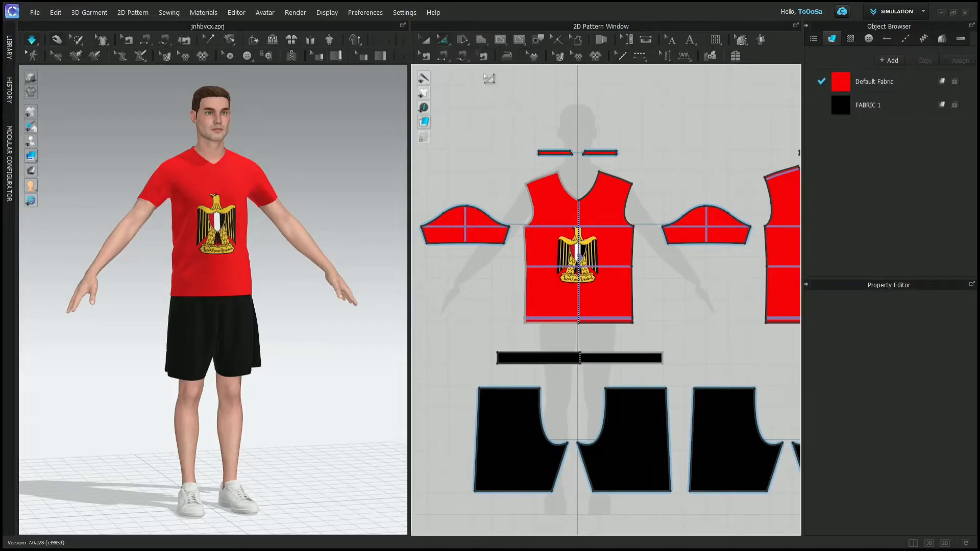
click(443, 41)
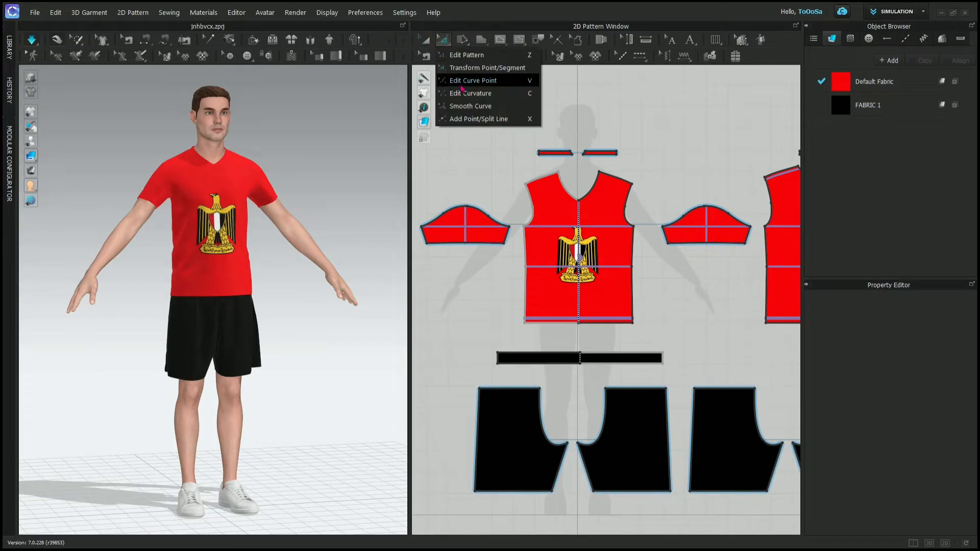
click(471, 56)
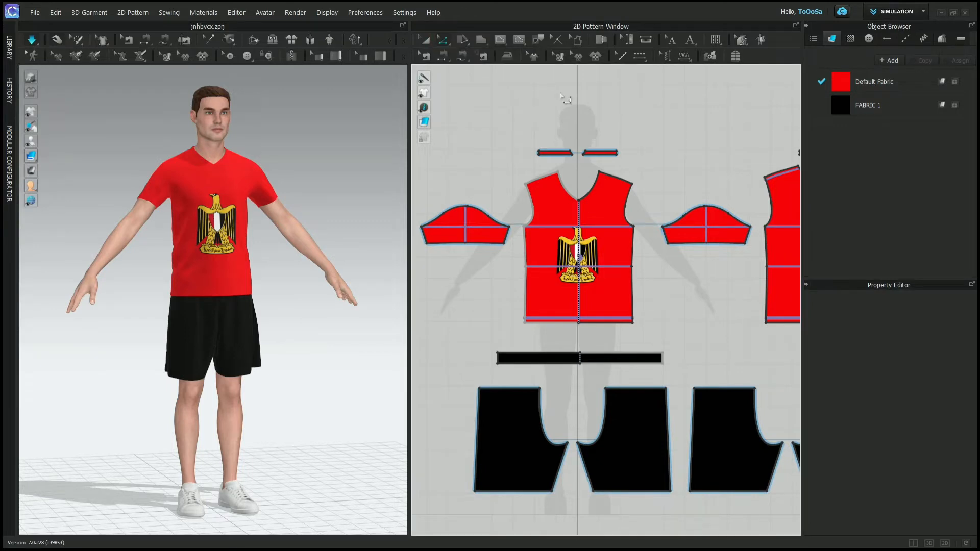
click(482, 42)
click(505, 136)
- Turn off Group Tools in the User Interface settings and close the User Settings
click(404, 13)
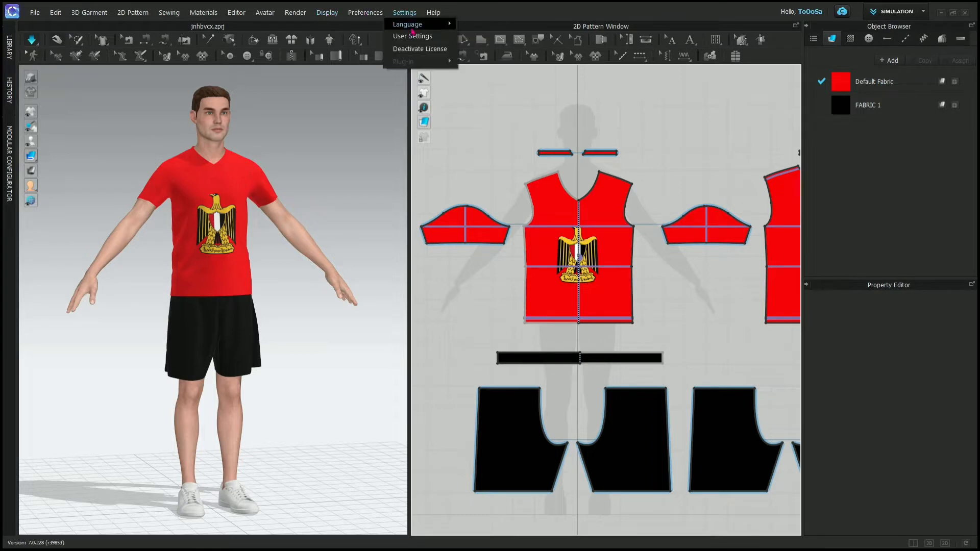
click(413, 36)
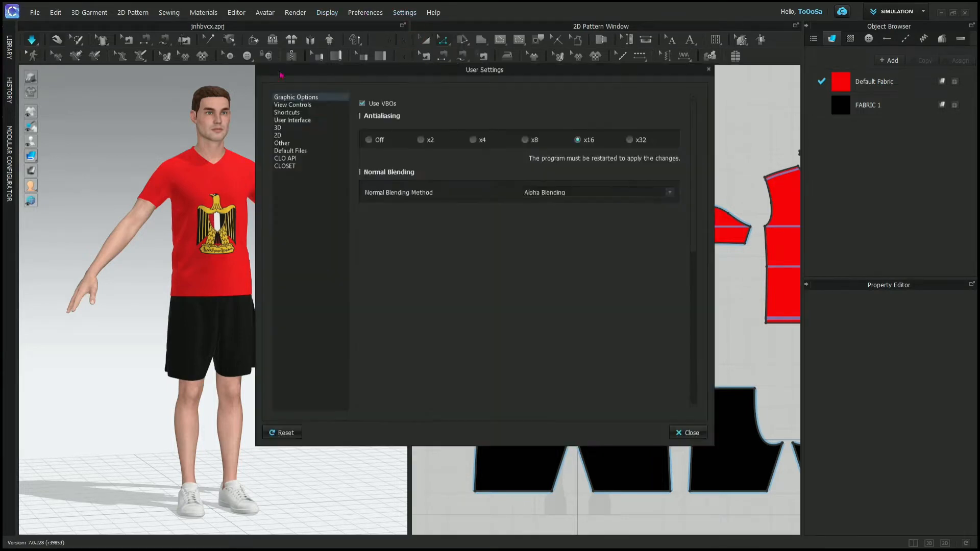
click(293, 120)
click(668, 279)
click(694, 434)
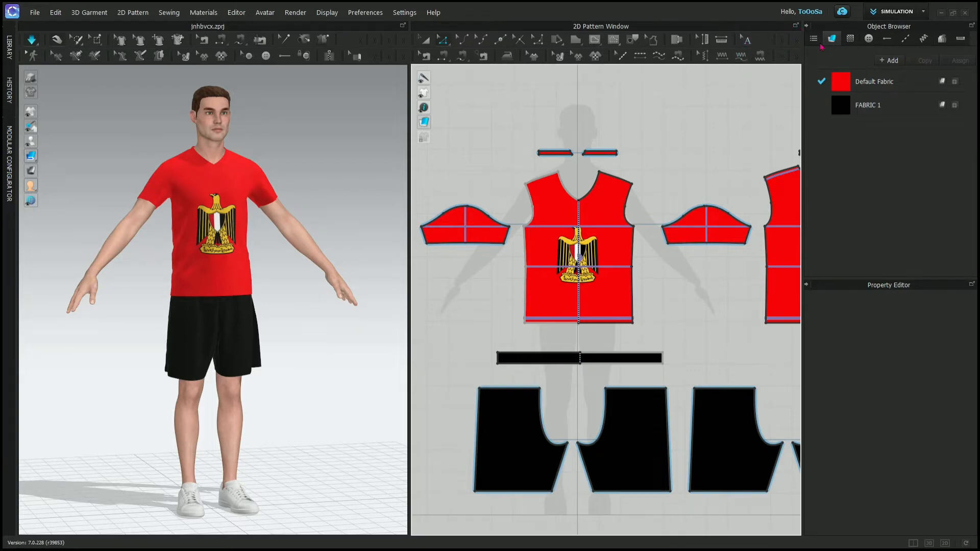
- Rearrange the 2D toolbar by moving the overflowing tool groups into a third row beneath the other two
click(779, 40)
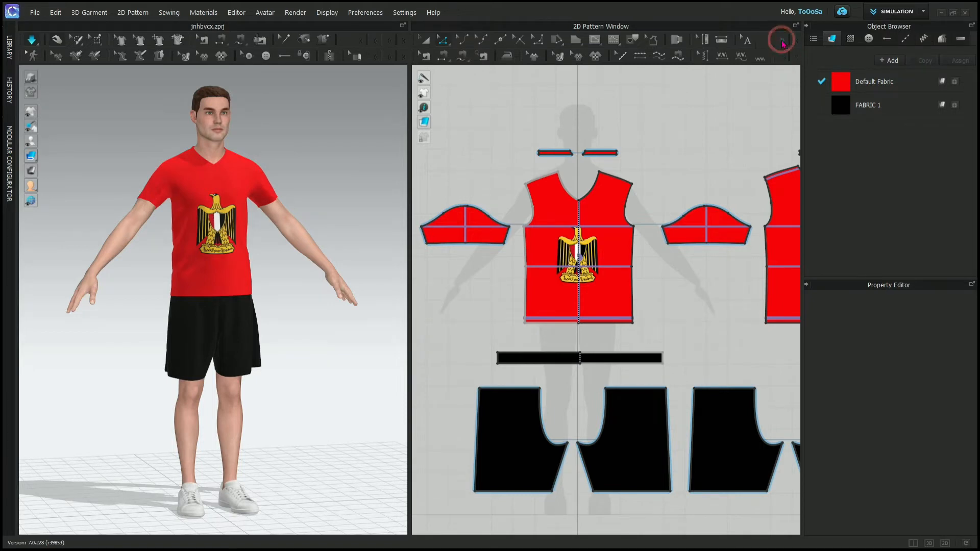
click(766, 94)
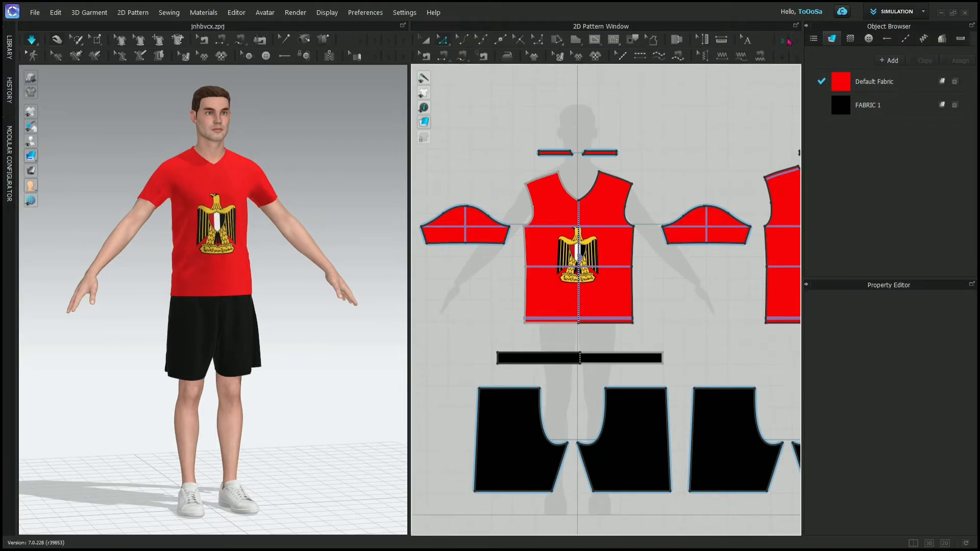
click(789, 39)
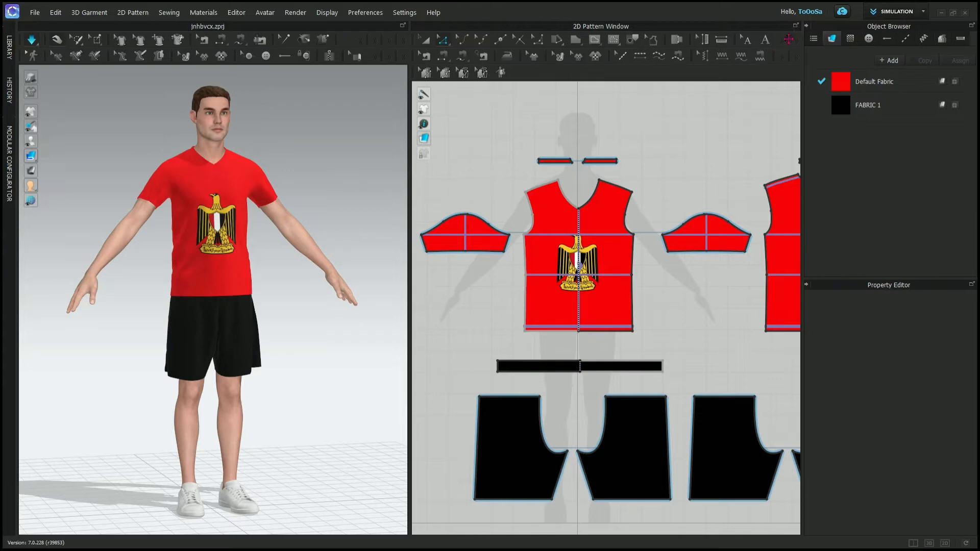
click(784, 41)
drag(775, 54, 592, 72)
drag(789, 55, 615, 74)
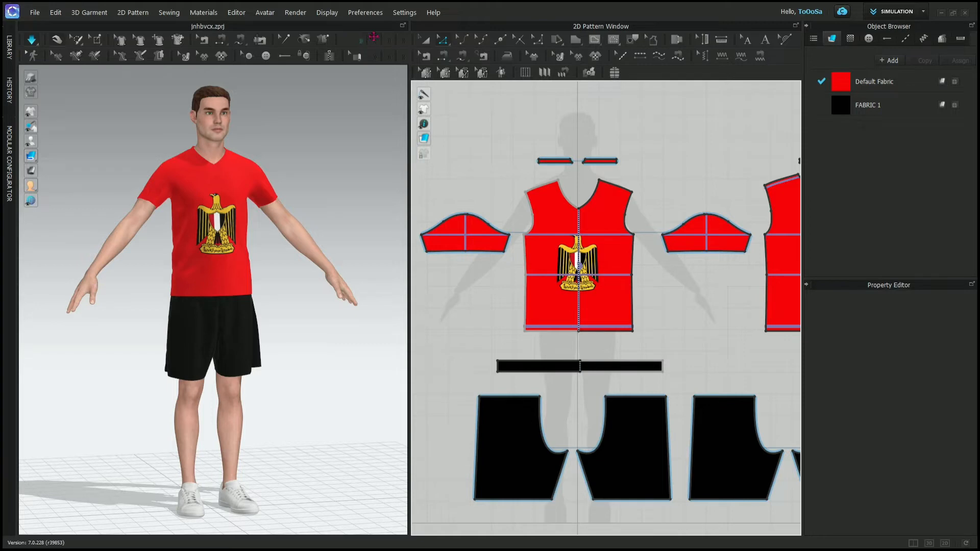
- Examine the Font, Line, Thickness and Highlight options in the User Interface settings
scroll(600, 248, down, 5)
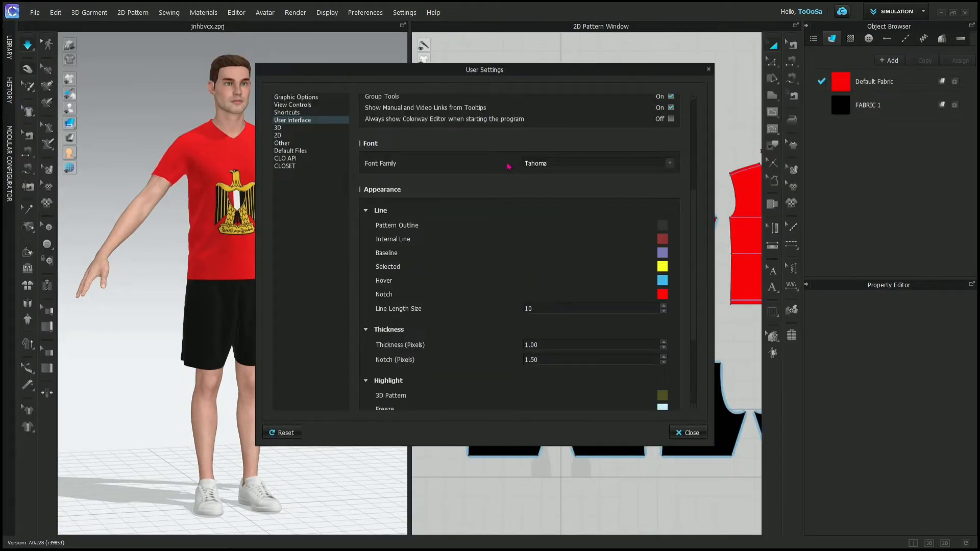
scroll(612, 331, down, 3)
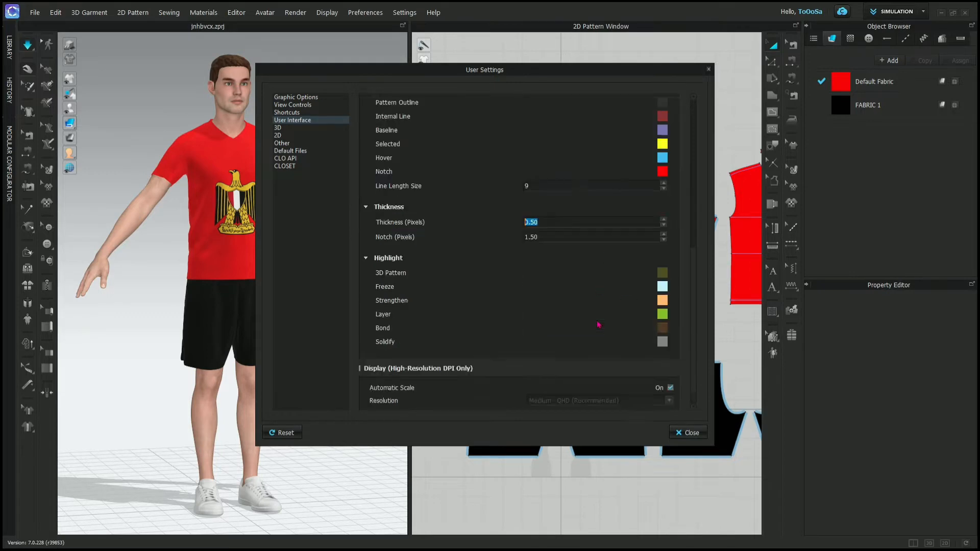
scroll(561, 281, up, 2)
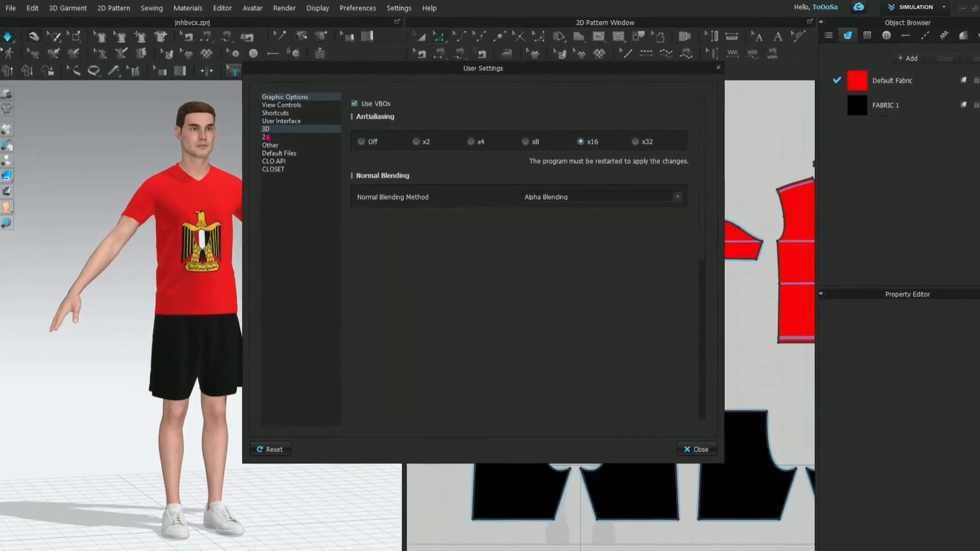
- Set the Mesh type to Triangle in the 3D settings, accept the restart notice and close the User Settings
click(274, 128)
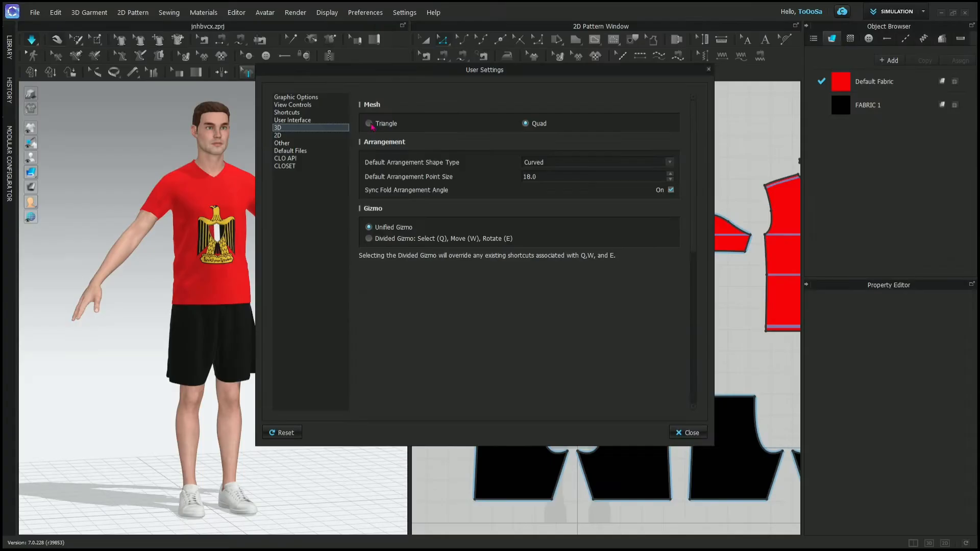
click(111, 163)
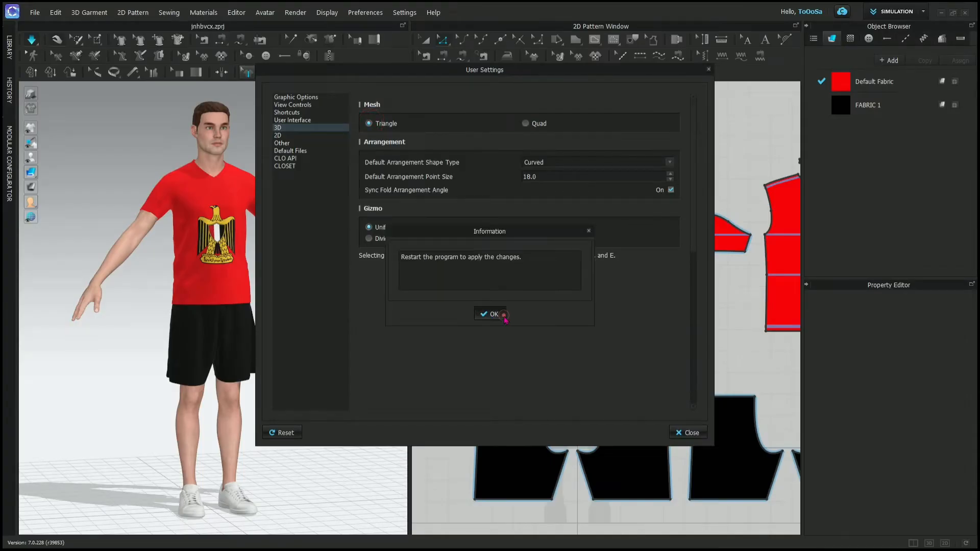
click(498, 315)
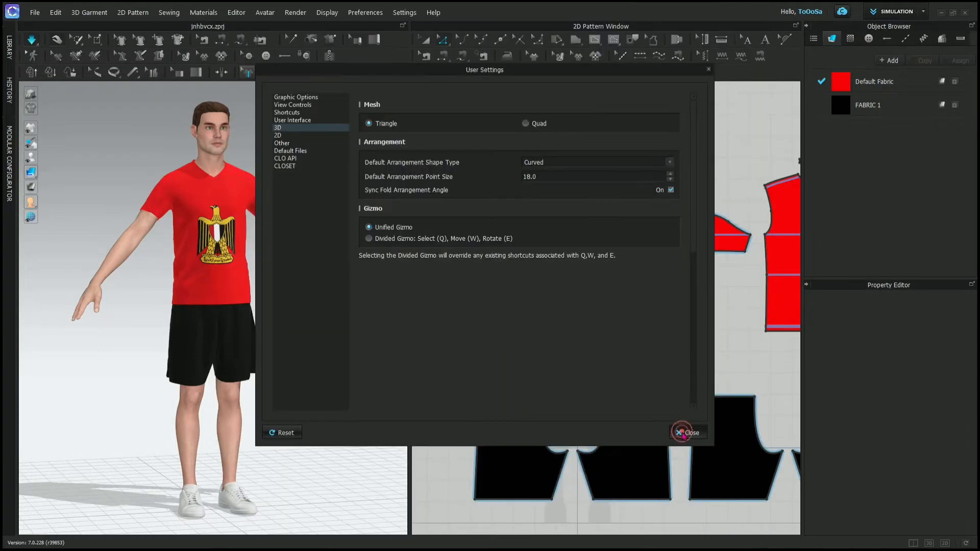
click(682, 432)
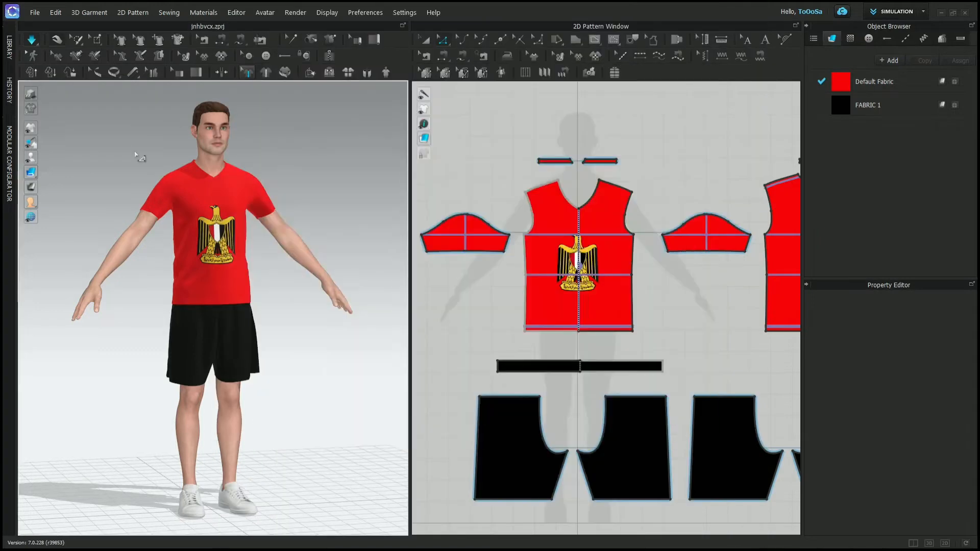
- Display the garment as a mesh in both the 3D and 2D windows and inspect its triangles up close
mouse_move(33, 169)
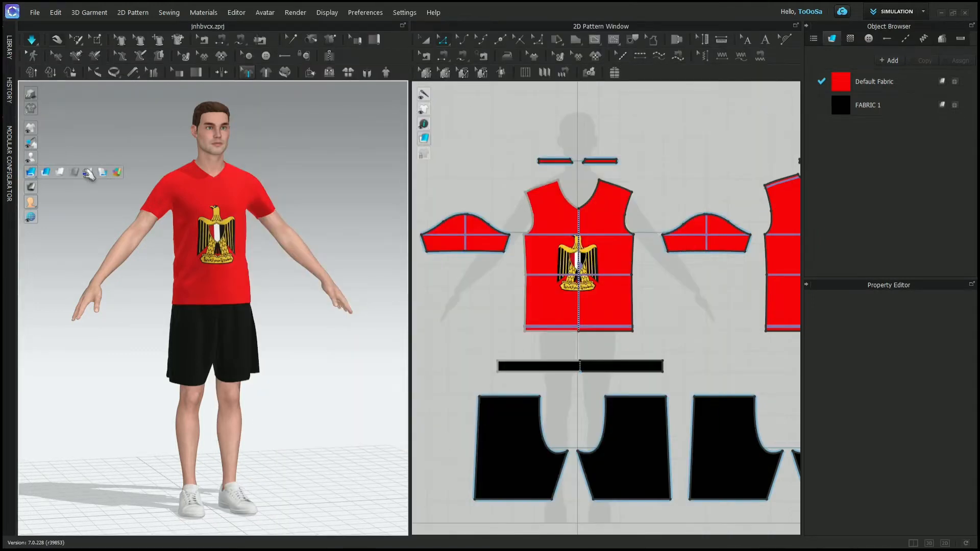
click(90, 173)
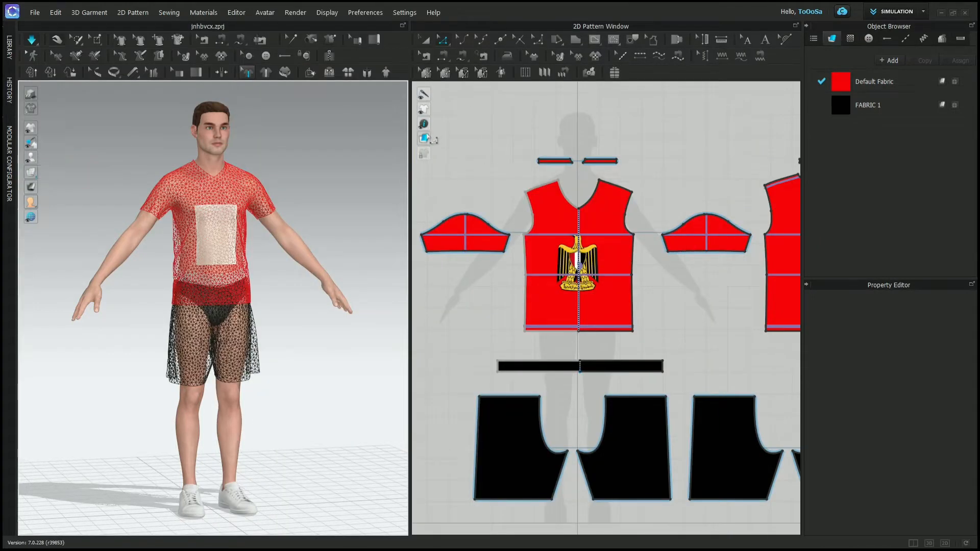
mouse_move(424, 139)
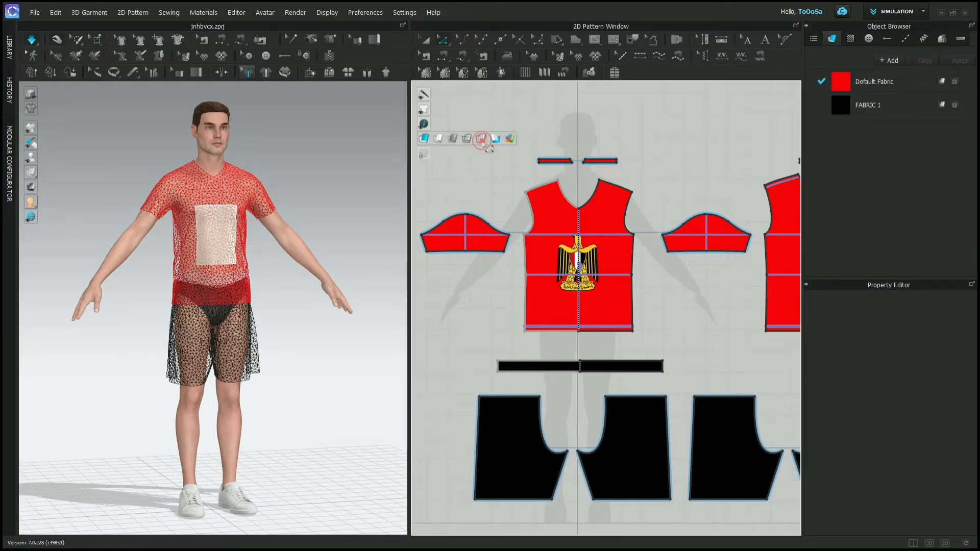
click(466, 138)
scroll(546, 215, up, 10)
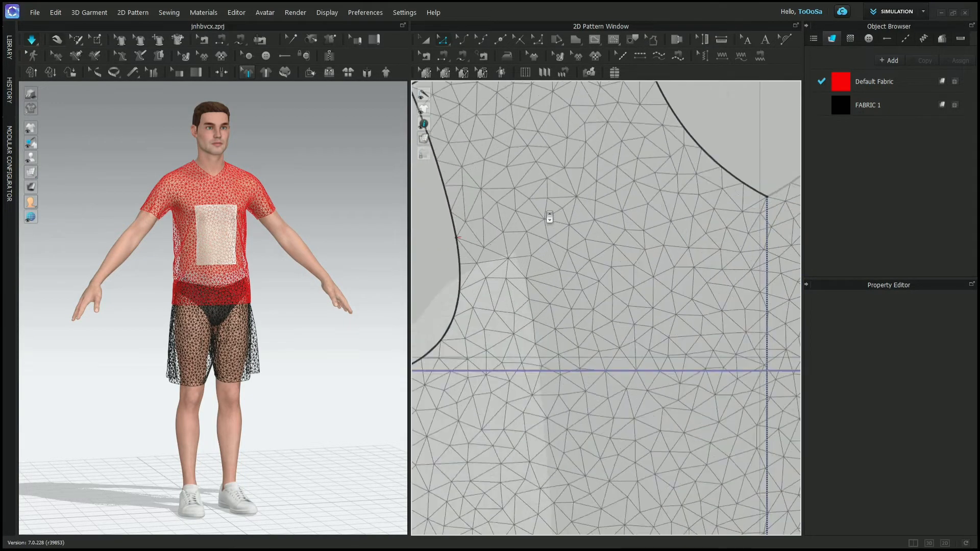
scroll(548, 217, up, 5)
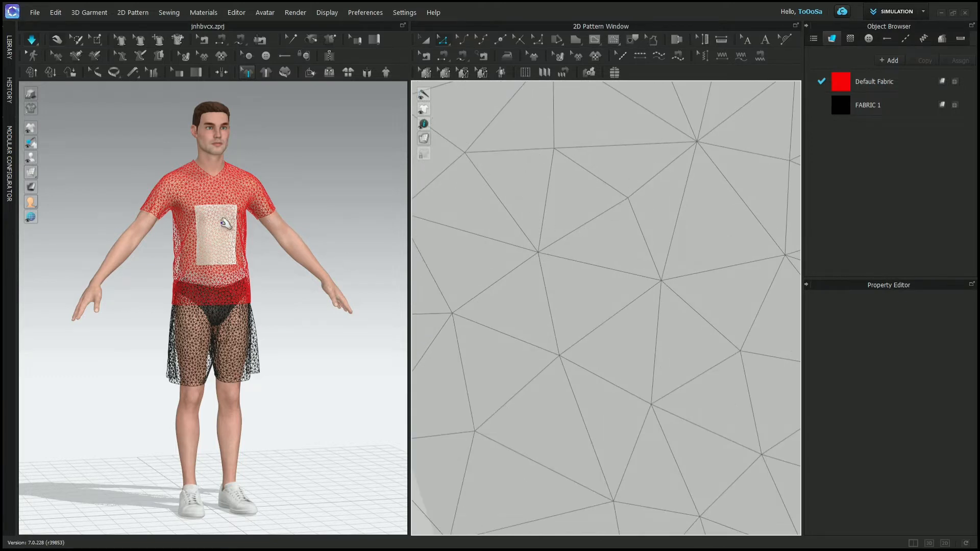
scroll(189, 296, up, 5)
scroll(176, 292, up, 10)
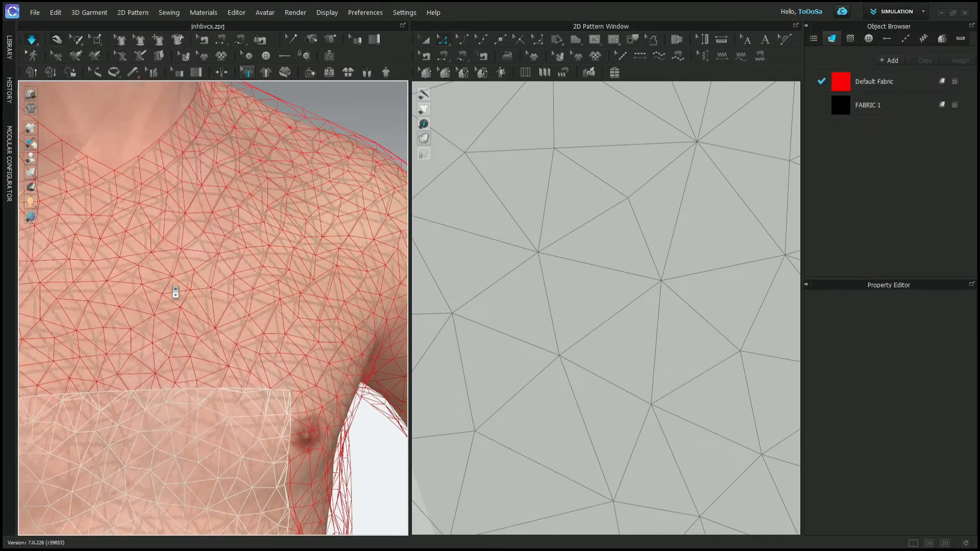
scroll(175, 292, up, 5)
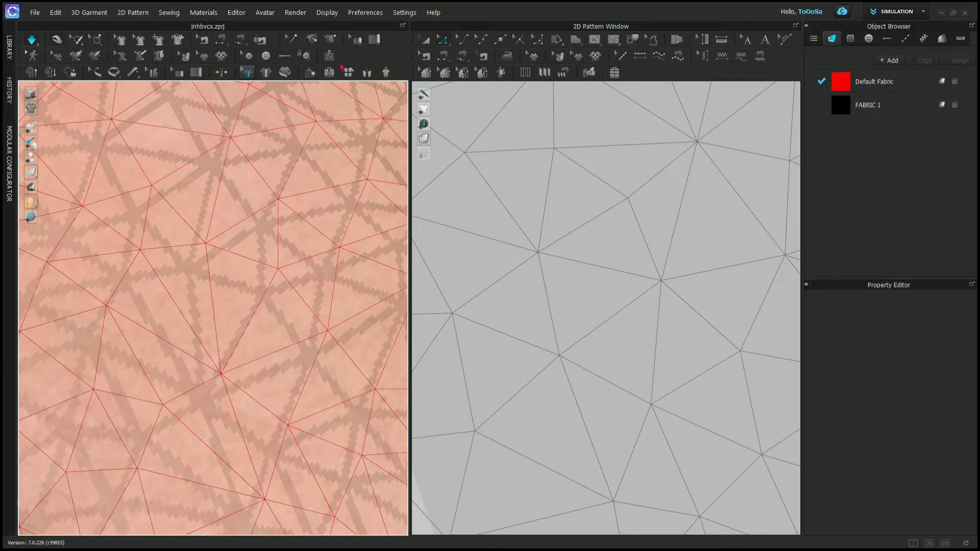
- Set the Mesh type to Quad in the 3D settings, accept the restart notice and close the User Settings
click(404, 12)
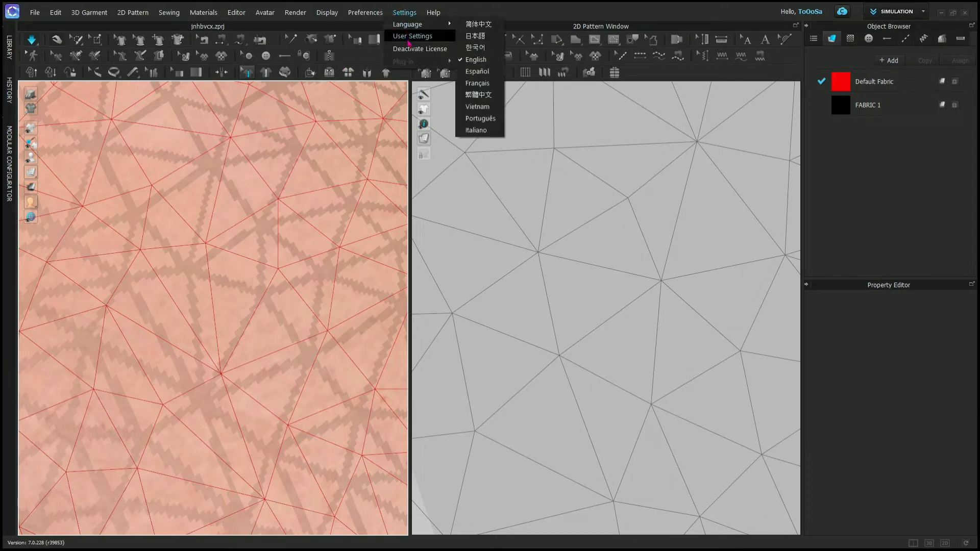
click(405, 37)
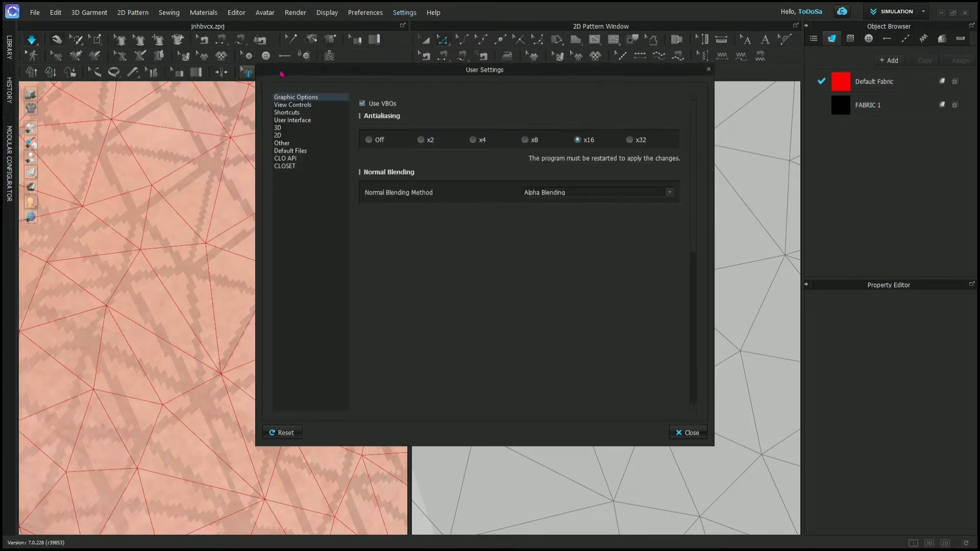
click(278, 128)
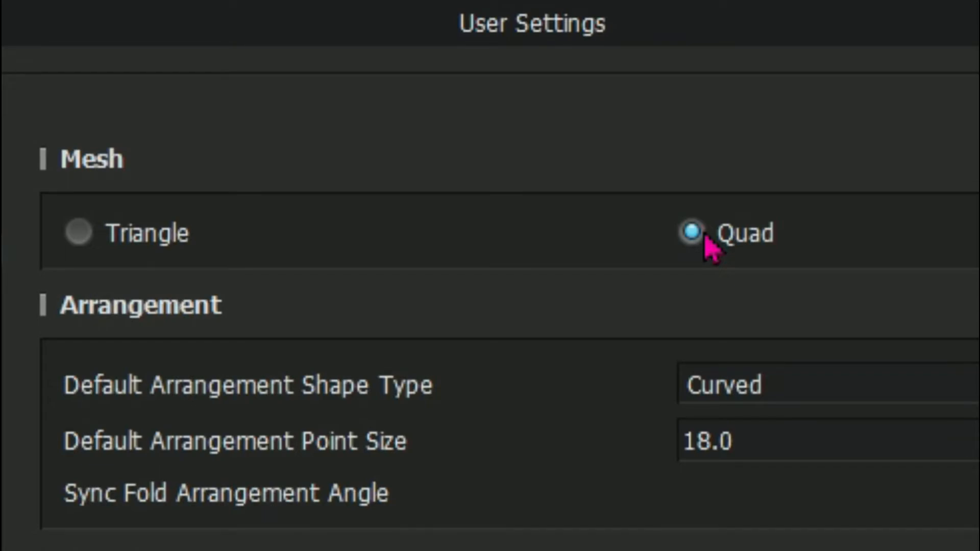
click(705, 236)
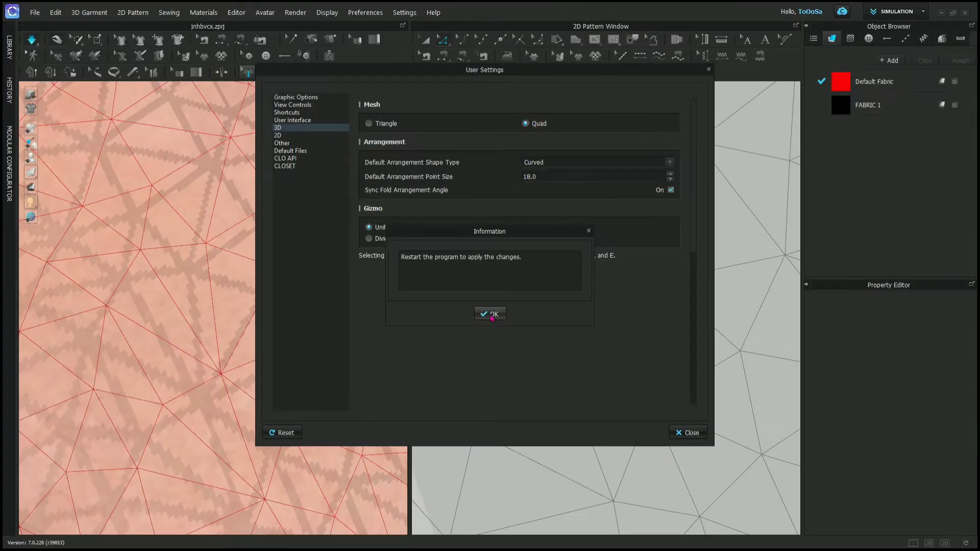
click(491, 315)
click(525, 123)
click(493, 315)
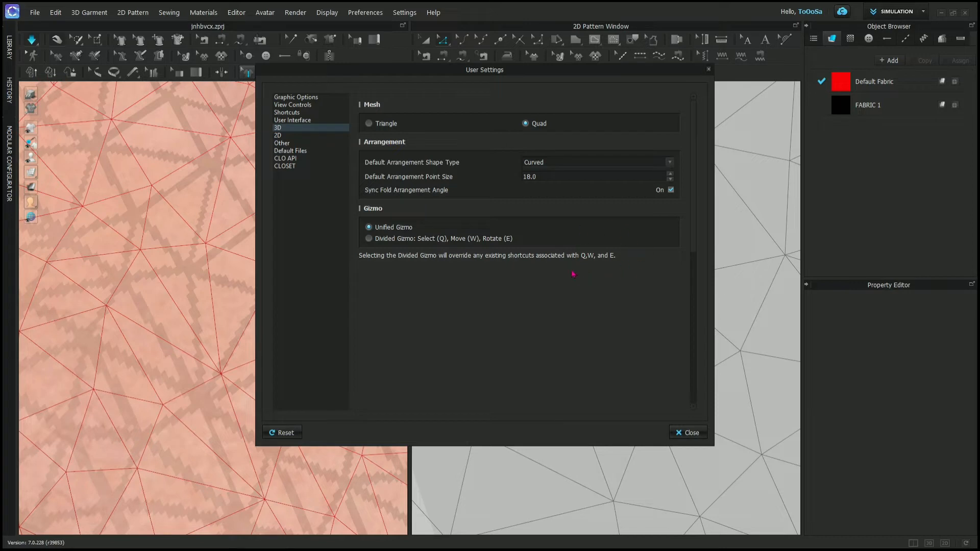
click(687, 433)
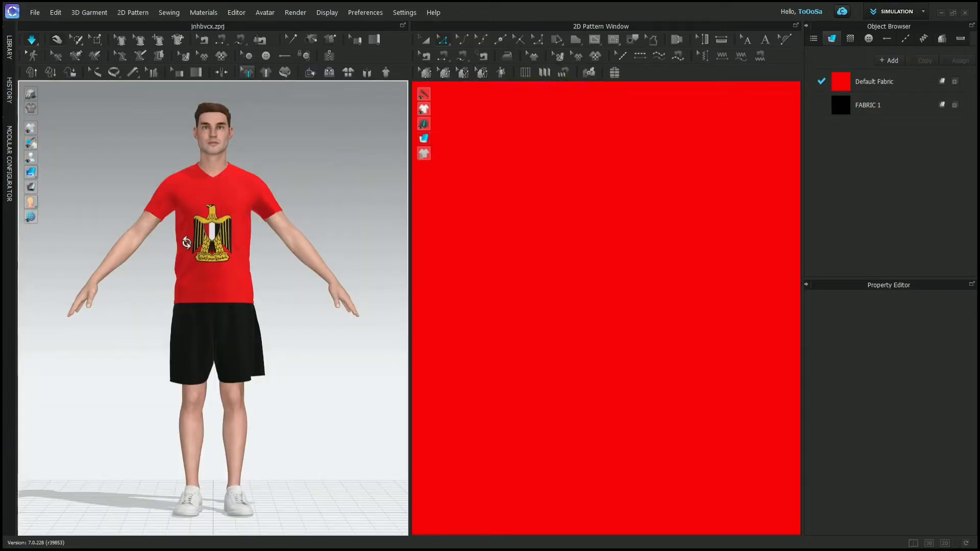
- From the avatar's side view, move the shirt's front pattern forward off the body and rotate it with the gizmo
right_drag(193, 242, 292, 243)
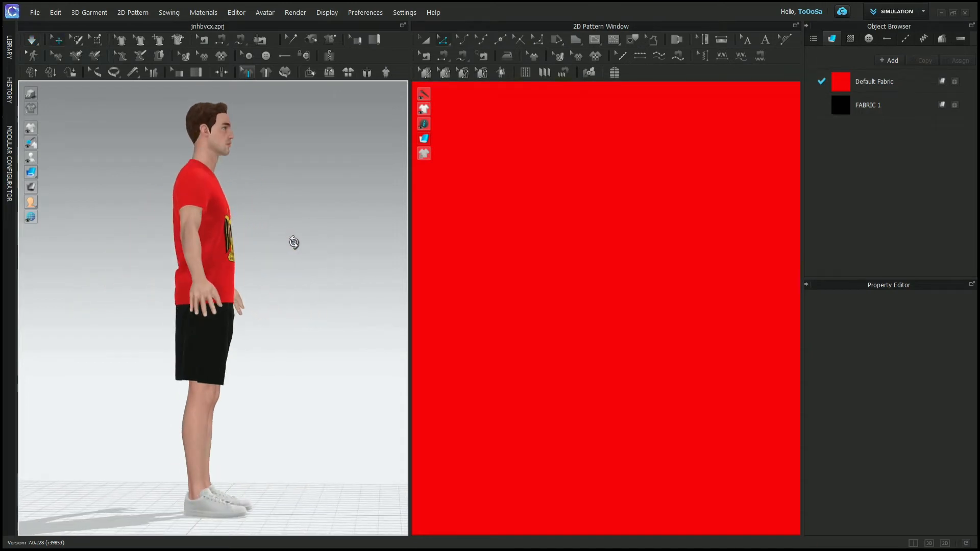
click(225, 225)
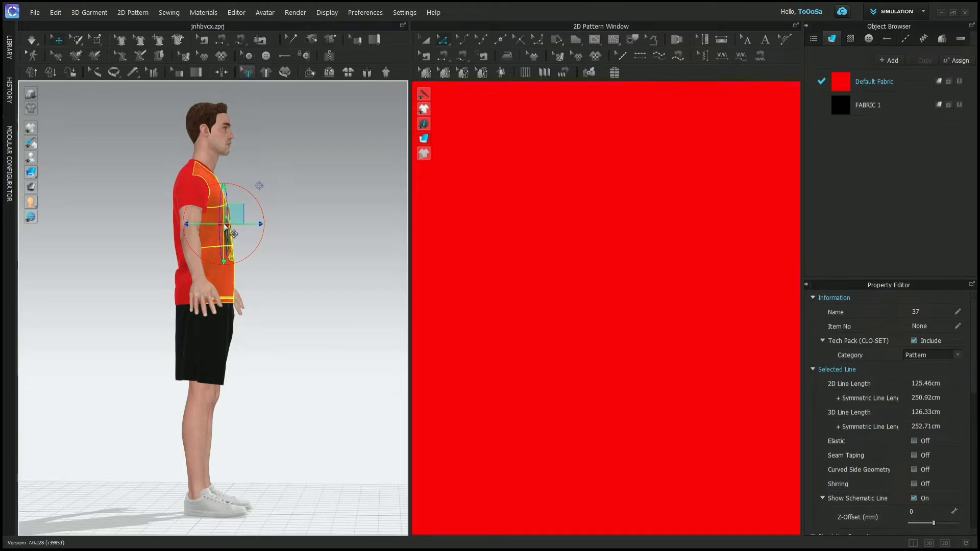
drag(255, 241, 305, 129)
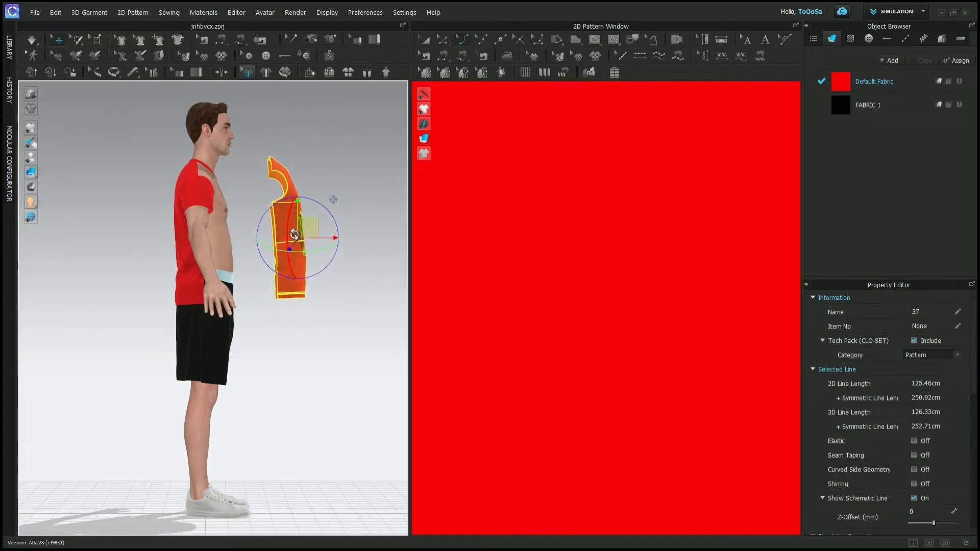
drag(294, 244, 261, 343)
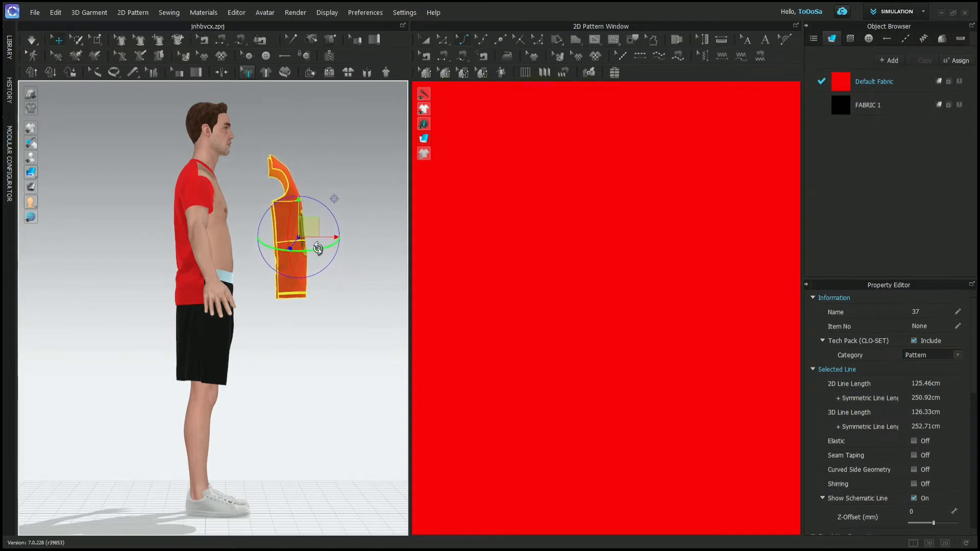
drag(318, 248, 340, 265)
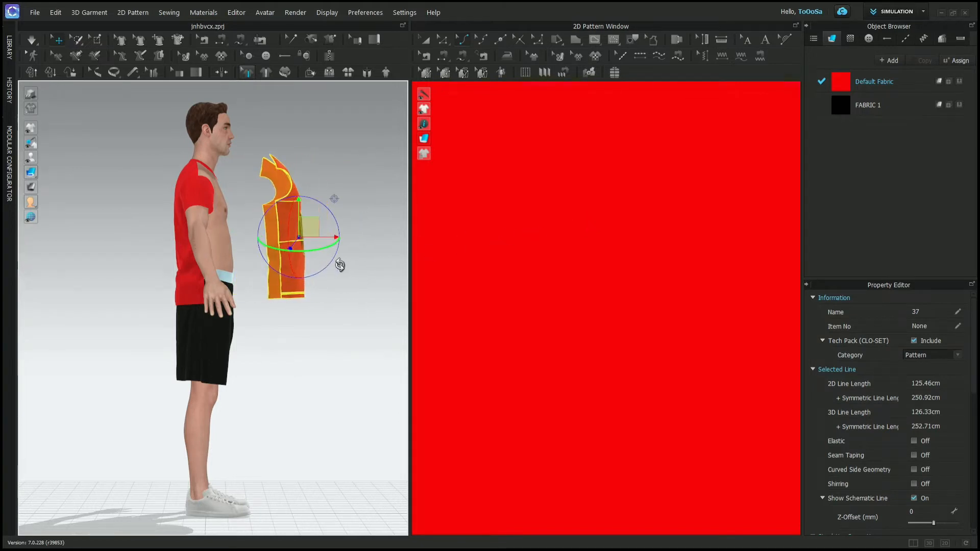
click(358, 287)
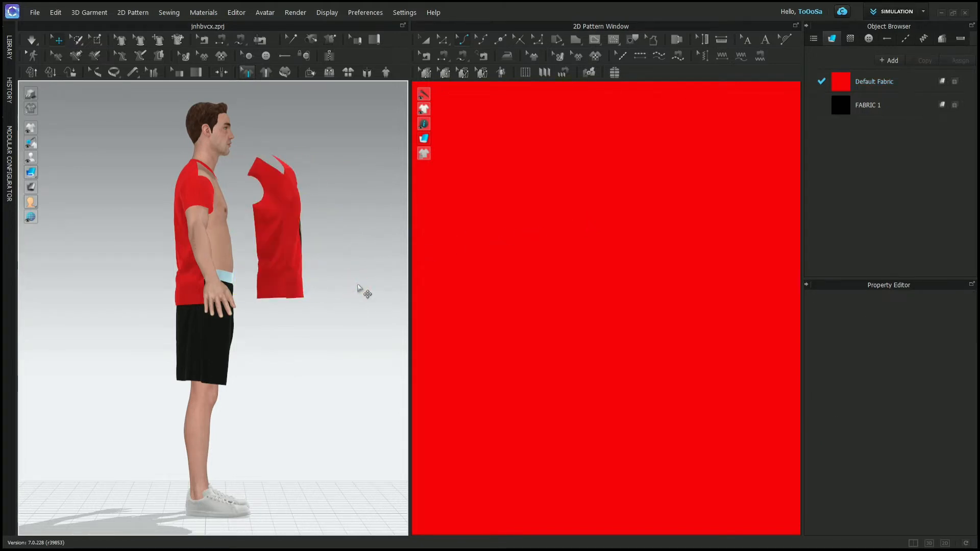
- Undo the rotation and movement of the shirt's front pattern
key(ctrl+a)
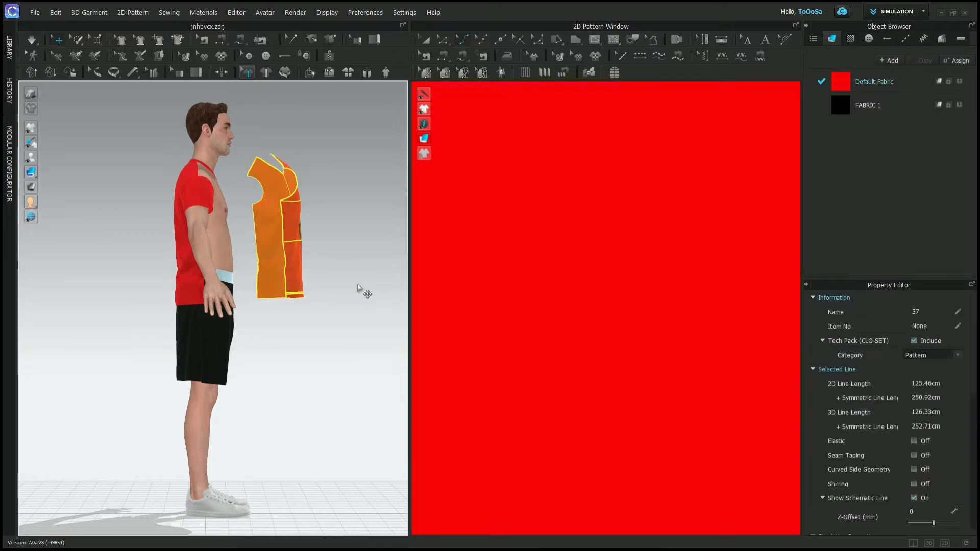
key(ctrl+z)
key(ctrl+z)
key(ctrl+z)
key(ctrl+z)
key(ctrl+z)
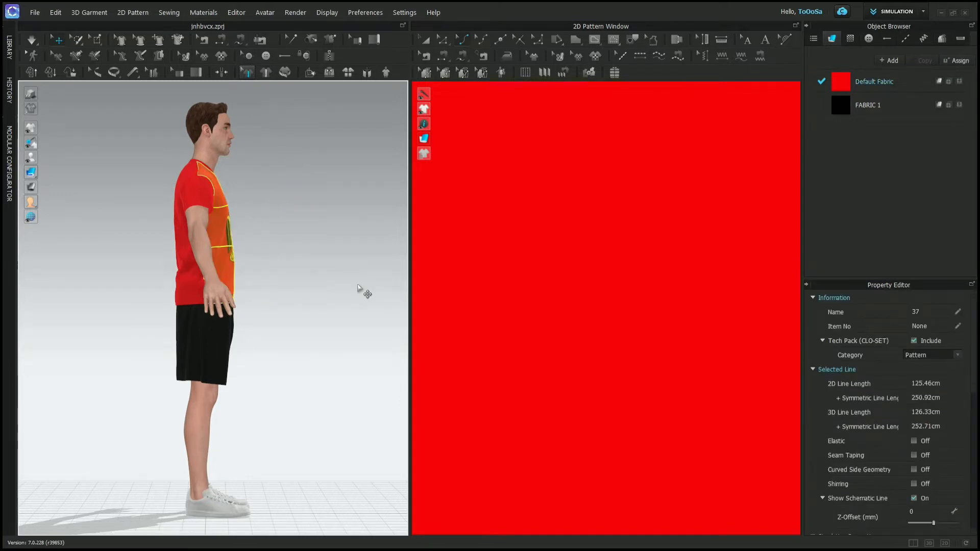
- Set the Default Particle Distance to 20 in the 2D section of the User Settings
key(2)
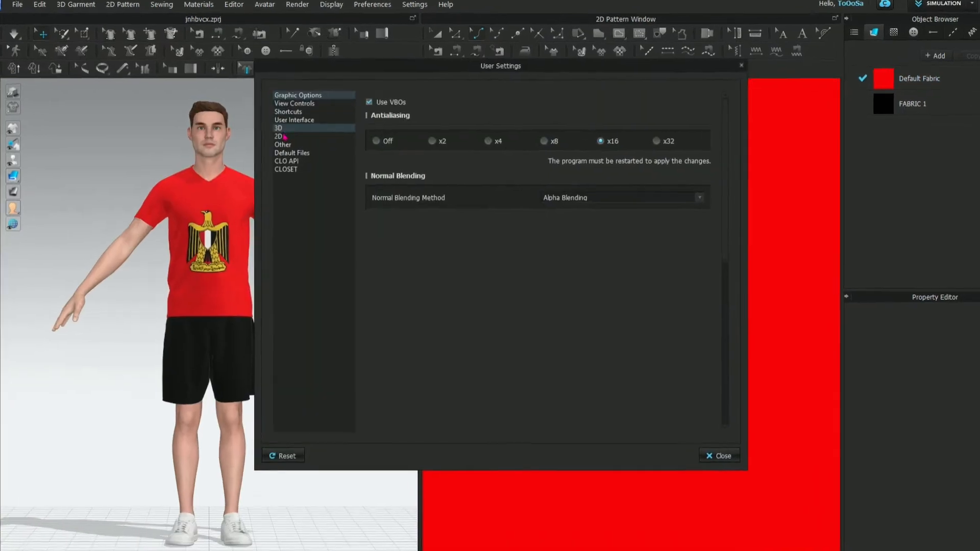
click(296, 136)
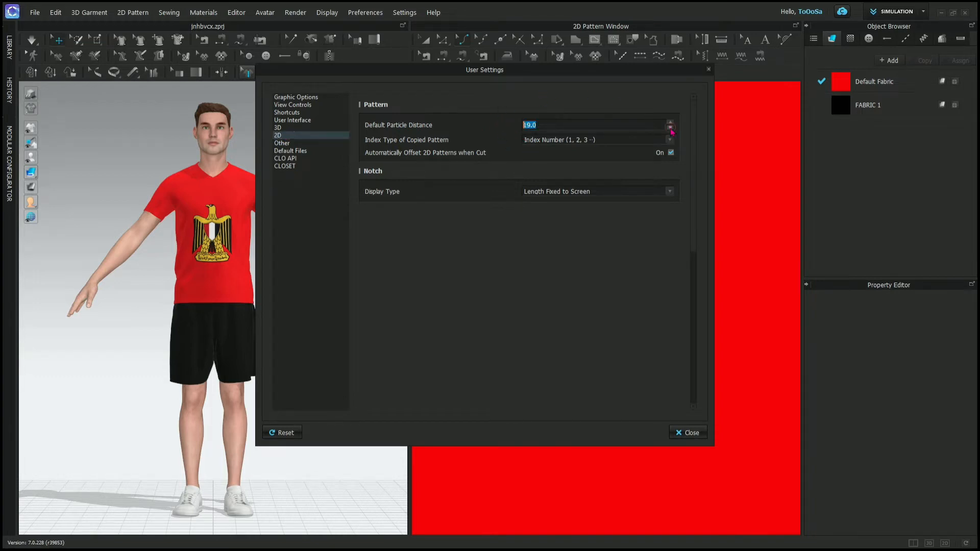
text(20)
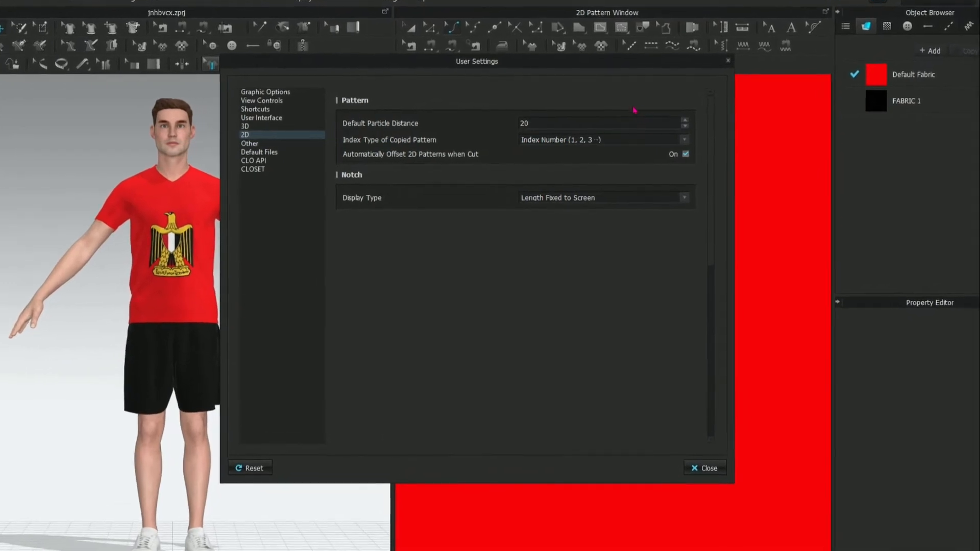
- Review the plotter and Modular Configurator options in the Other section, and the avatar and material paths under Default Files
click(628, 108)
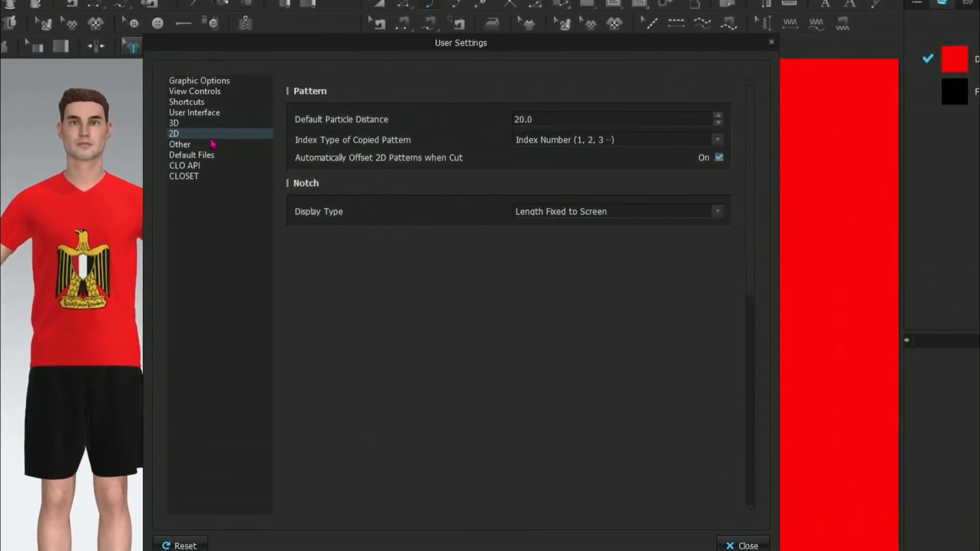
click(144, 147)
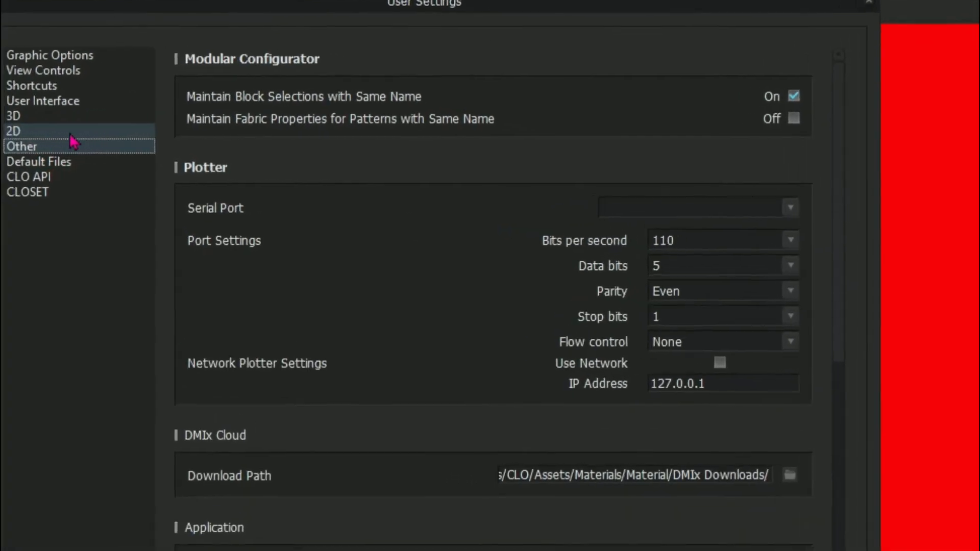
click(109, 133)
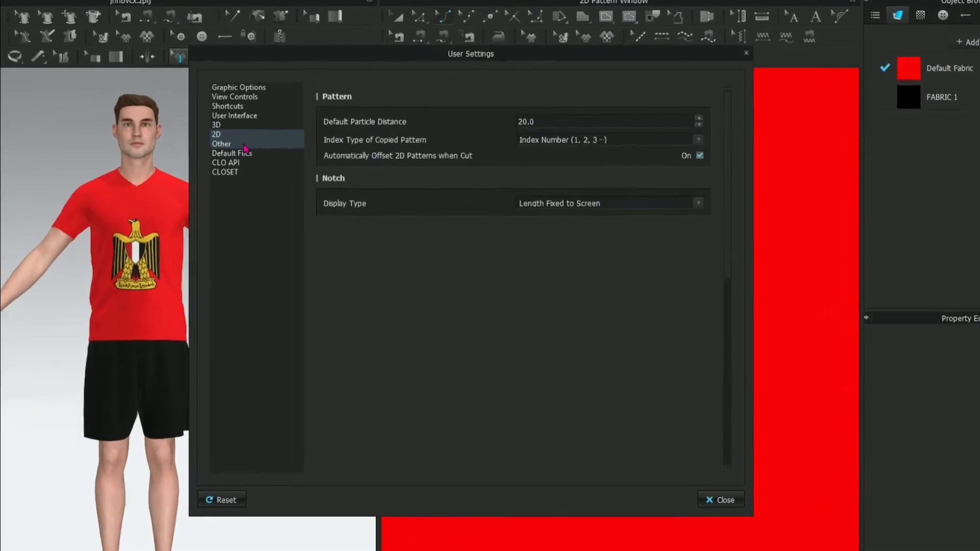
click(230, 145)
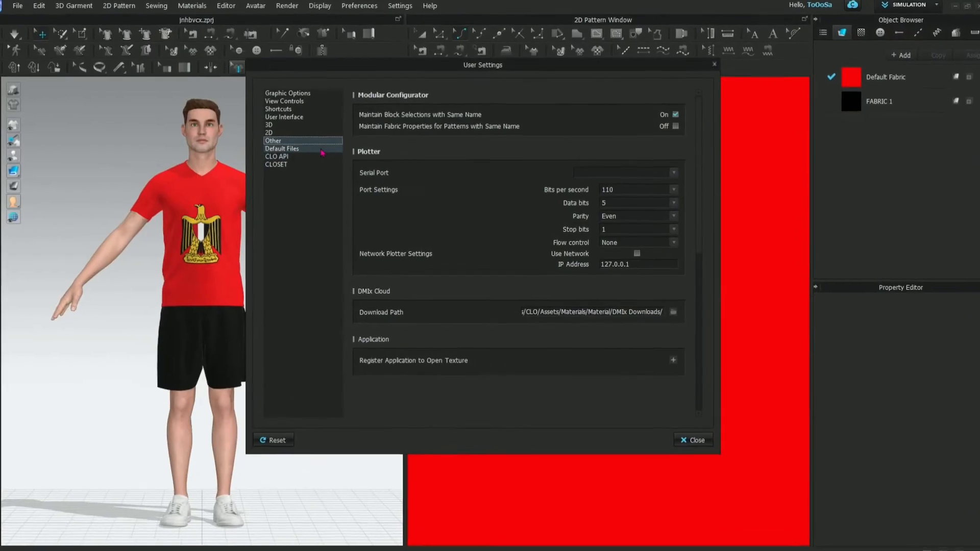
click(319, 148)
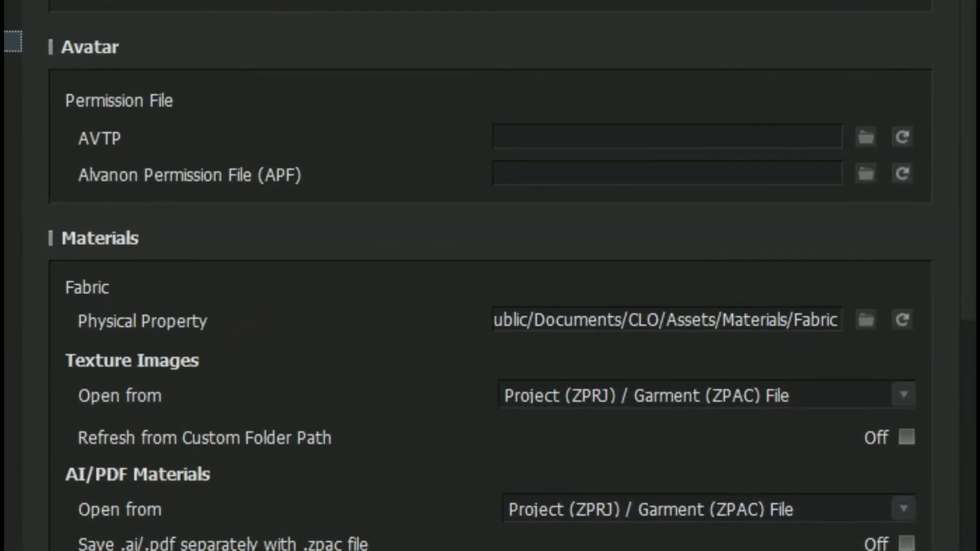
click(296, 160)
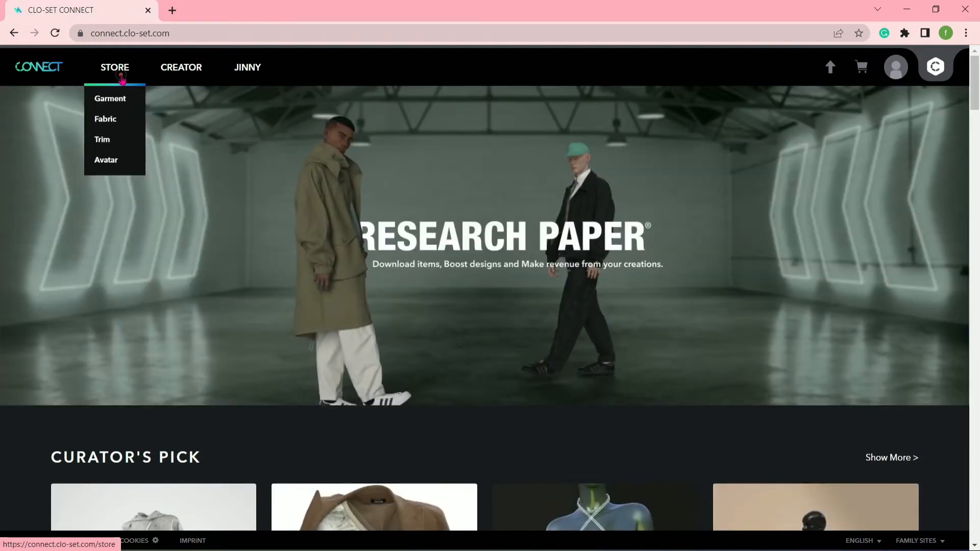
- Open the Store on the CLO-SET CONNECT website and browse its garments, avatars and trims
click(121, 77)
scroll(926, 218, down, 7)
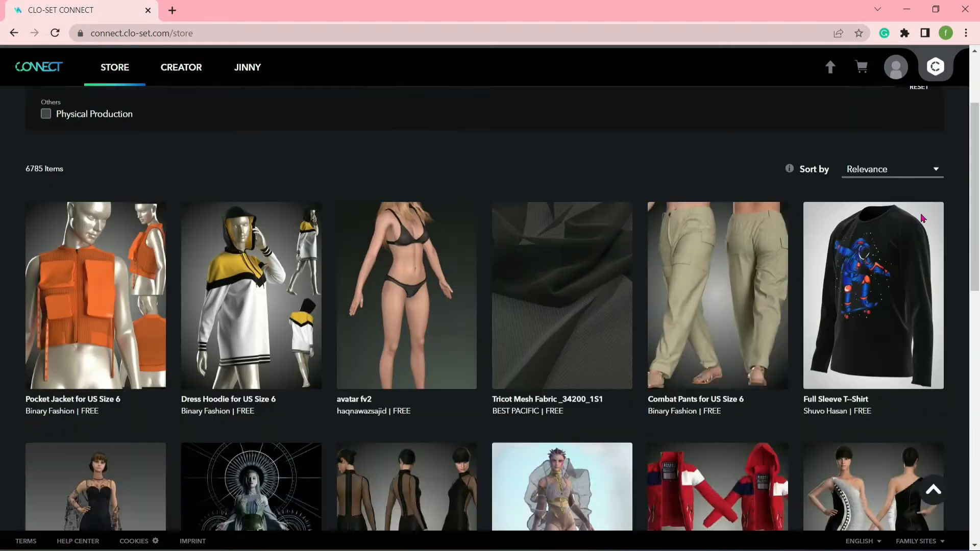
scroll(926, 217, down, 20)
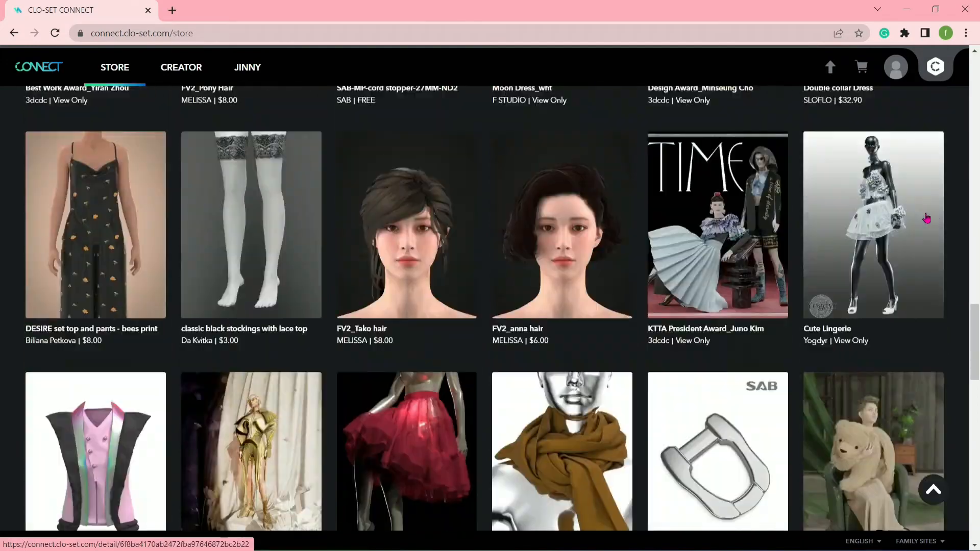
scroll(927, 218, down, 10)
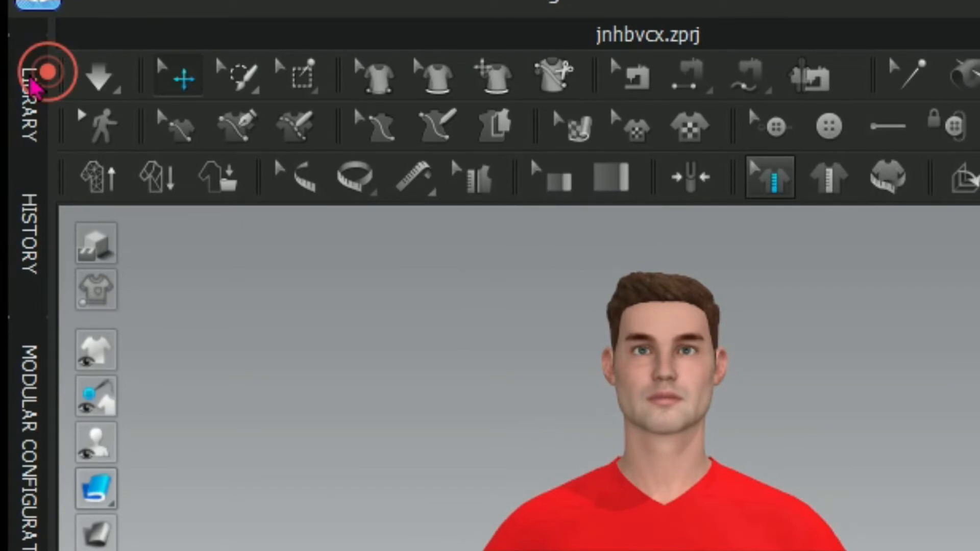
- Return to CLO and show the contents of the Library's Garment folder
click(31, 82)
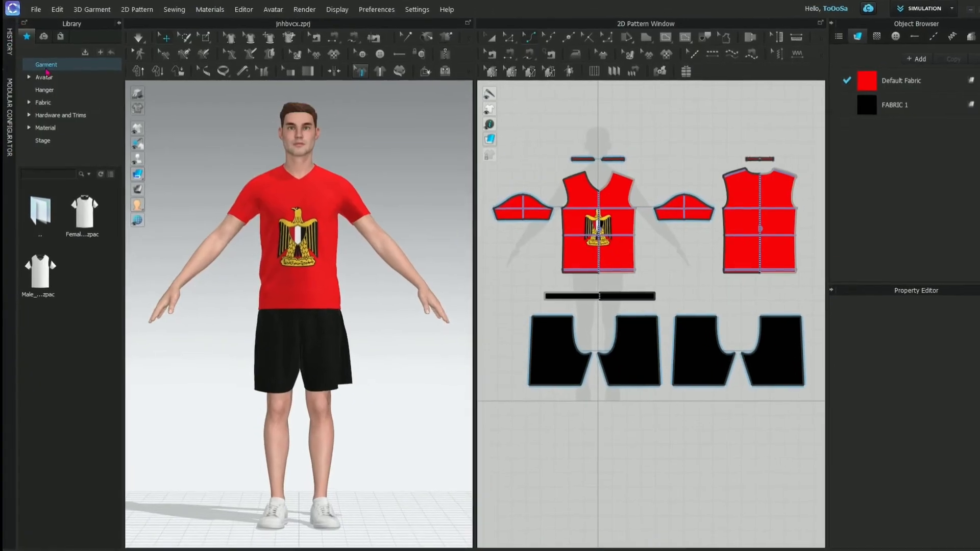
double_click(47, 64)
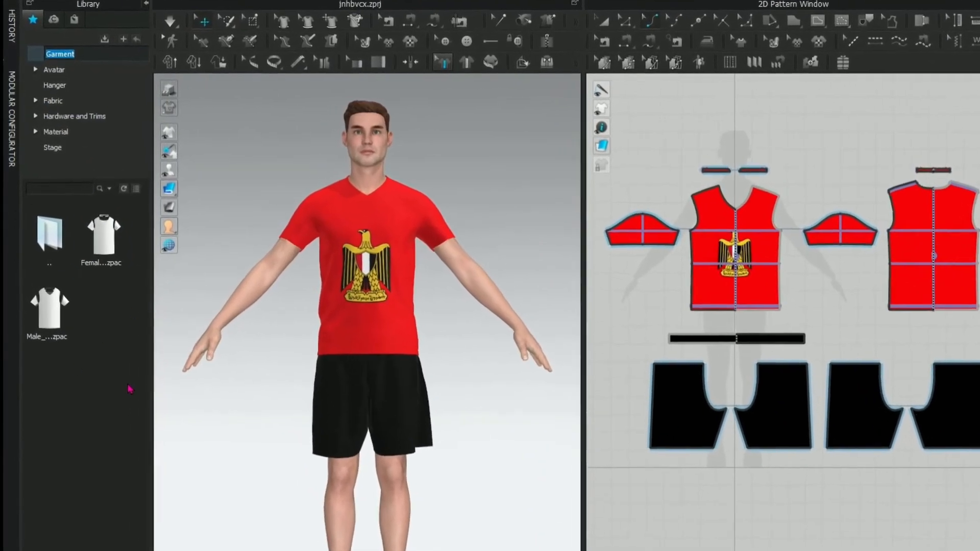
click(106, 358)
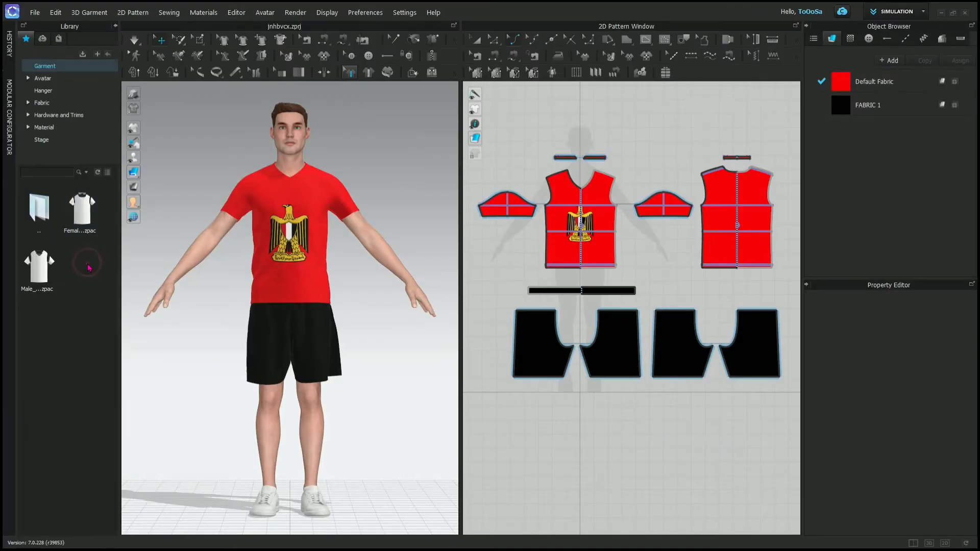
- Load the male T-shirt from the Library with load type Open, maintaining the current avatar's size and pose
mouse_move(58, 290)
drag(45, 276, 326, 236)
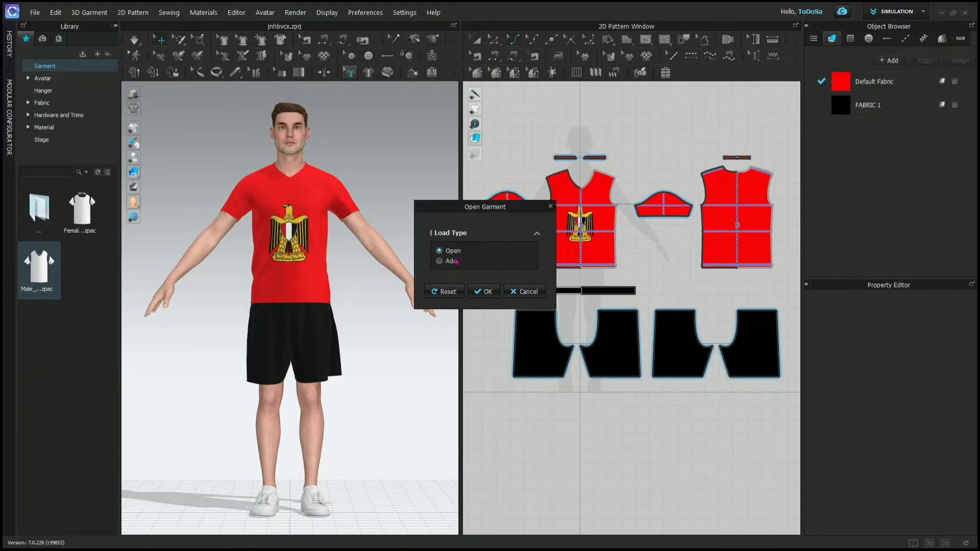
click(440, 261)
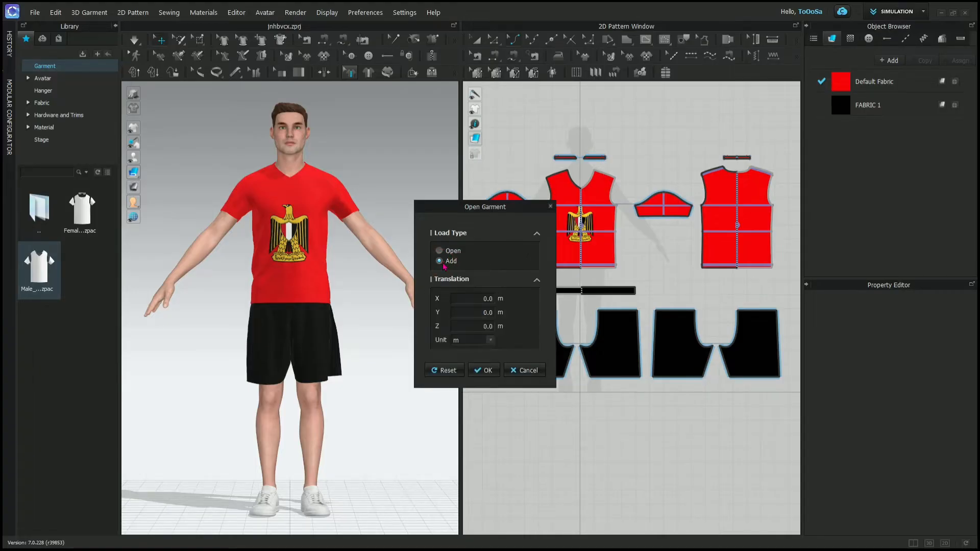
click(440, 251)
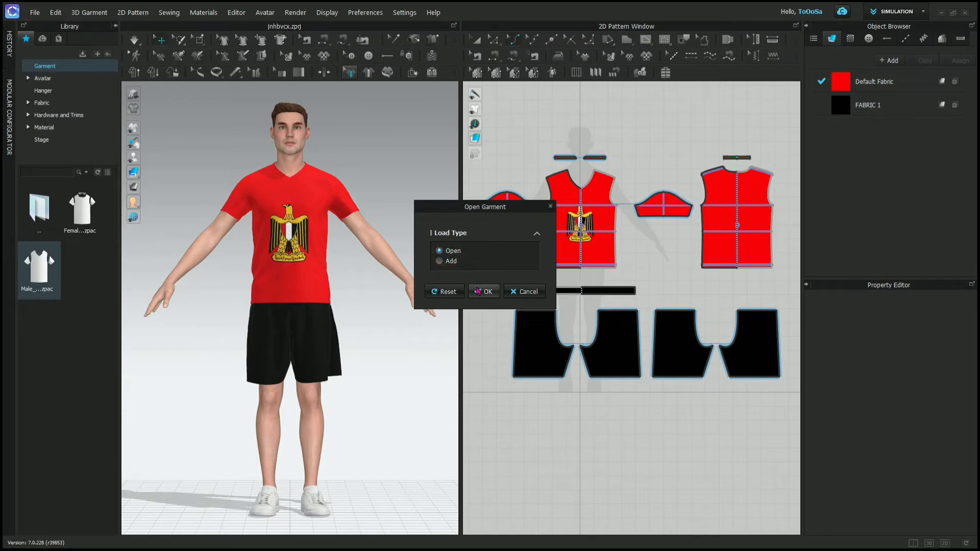
click(478, 289)
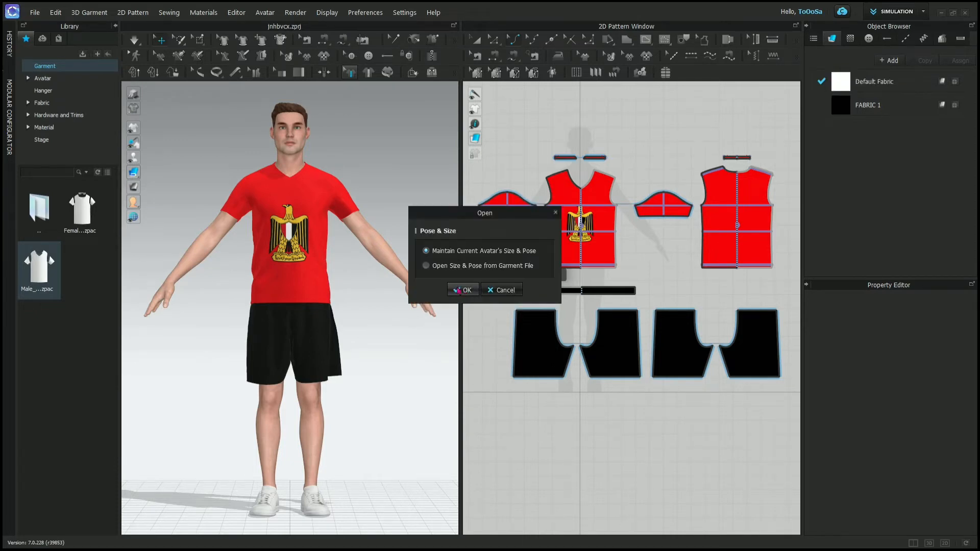
click(462, 290)
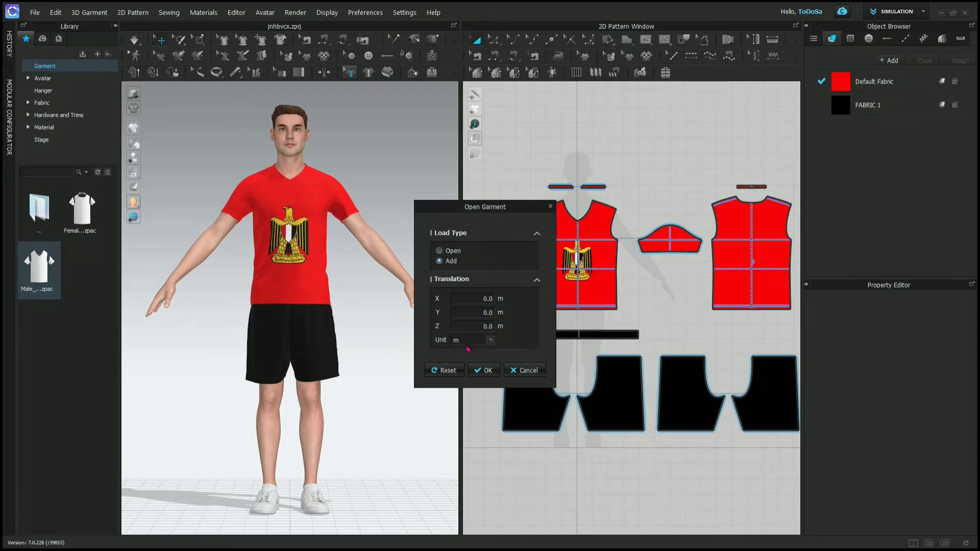
- Add the male T-shirt to the existing garment with zero translation in metres, and move it behind the avatar from the side view
click(486, 372)
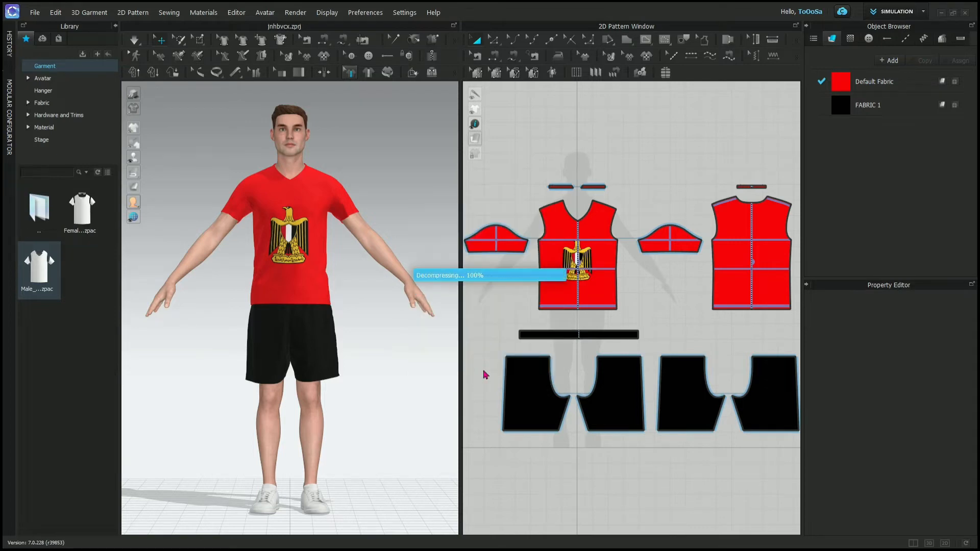
click(465, 290)
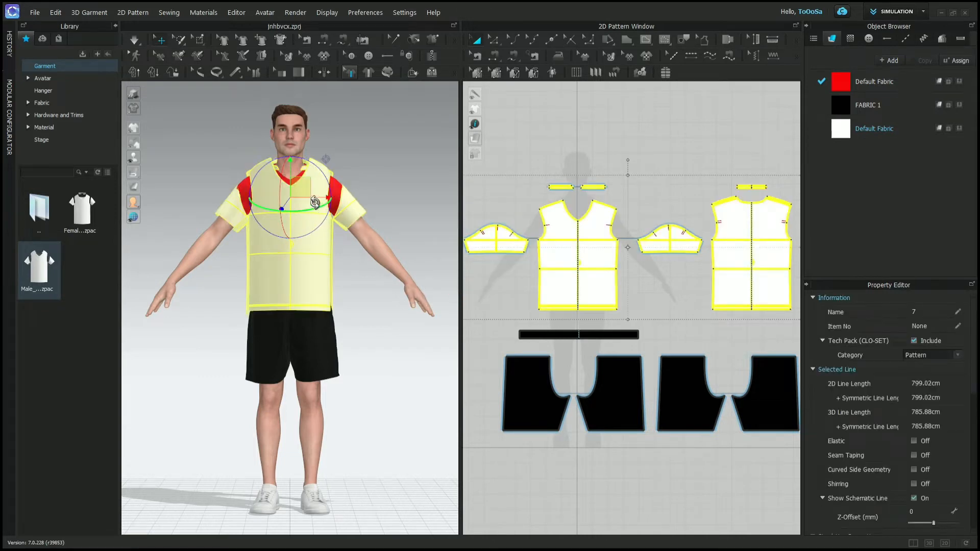
drag(330, 198, 297, 207)
key(4)
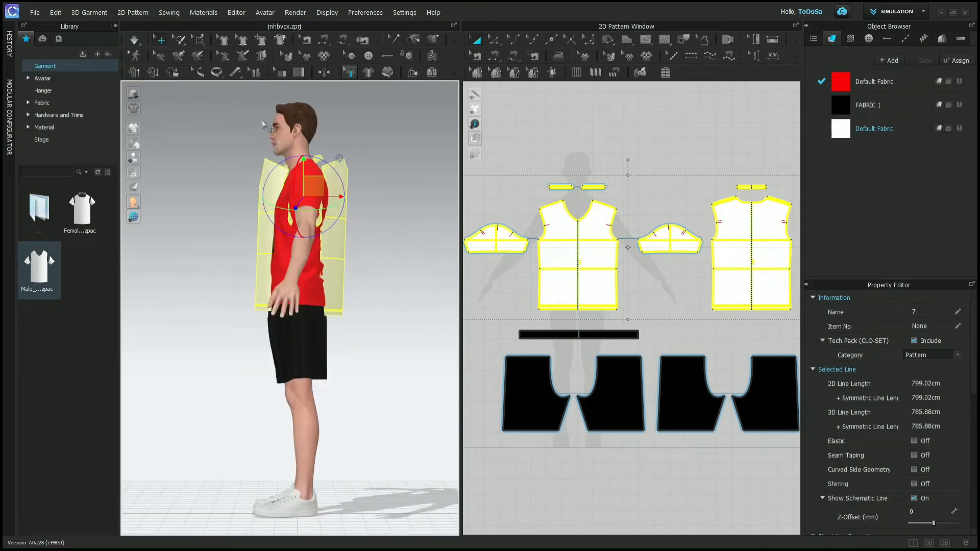
drag(330, 197, 414, 197)
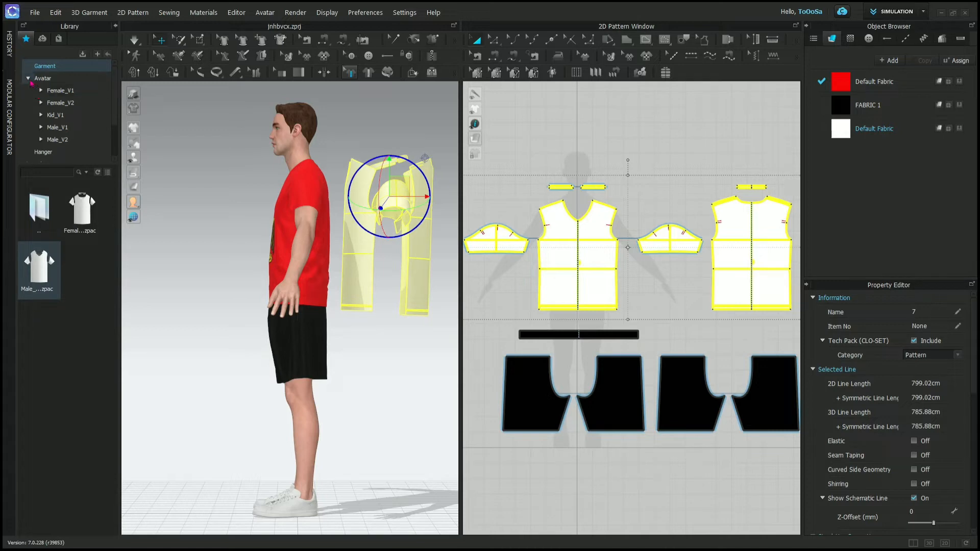
- Browse the Library's Avatar folder, opening Female_V2 and its Arrangement folder
click(28, 78)
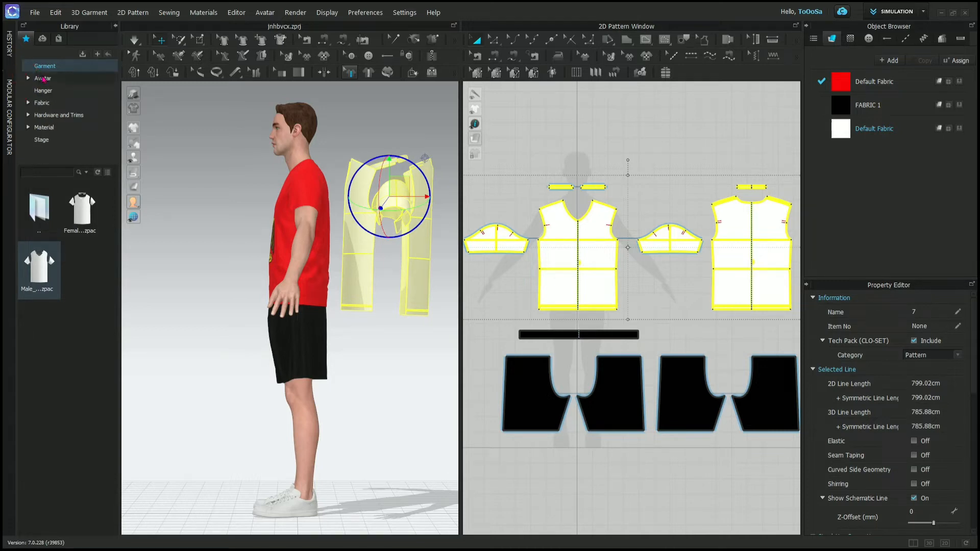
click(28, 79)
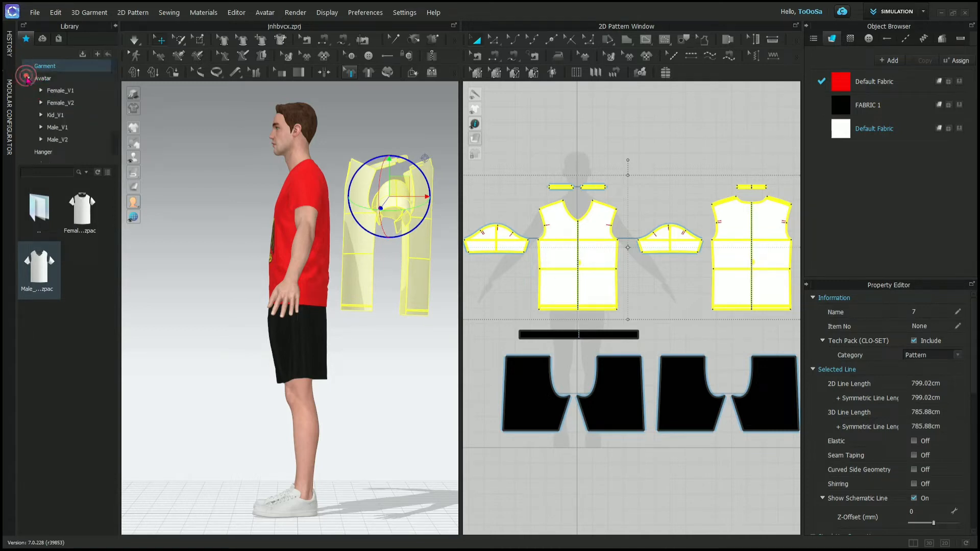
click(59, 80)
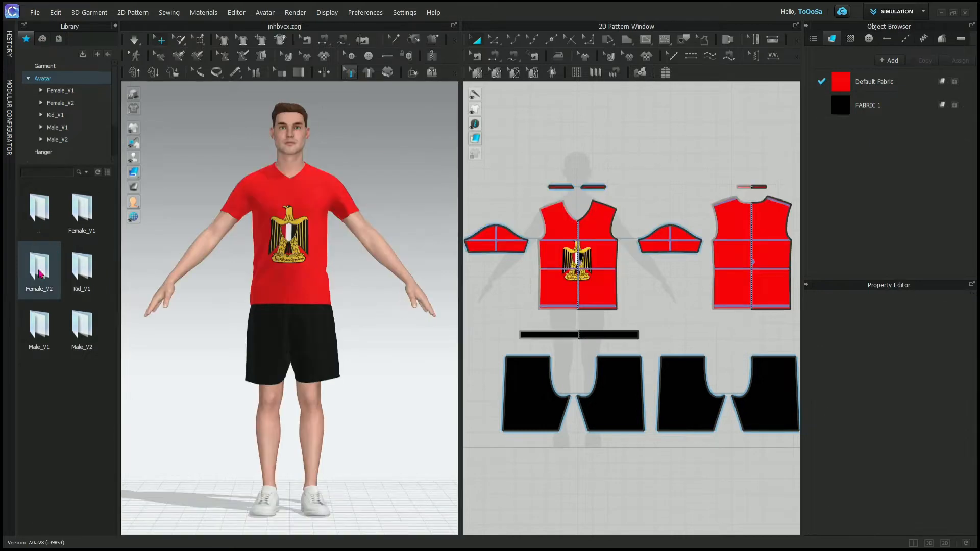
double_click(39, 265)
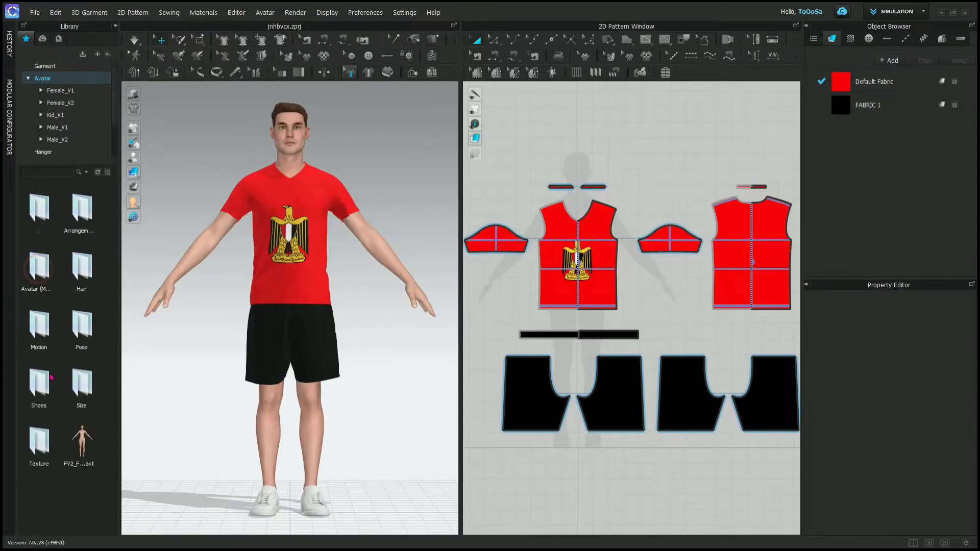
mouse_move(85, 451)
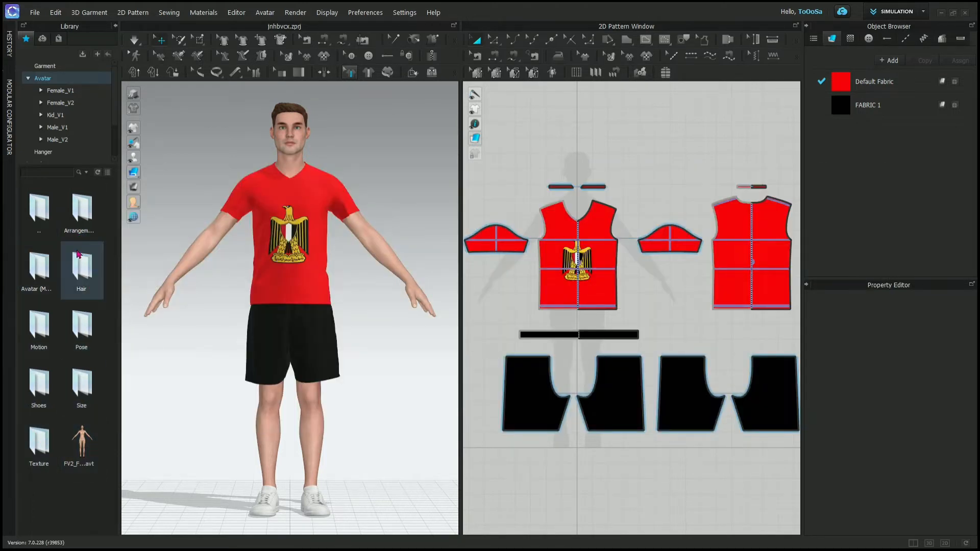
double_click(84, 226)
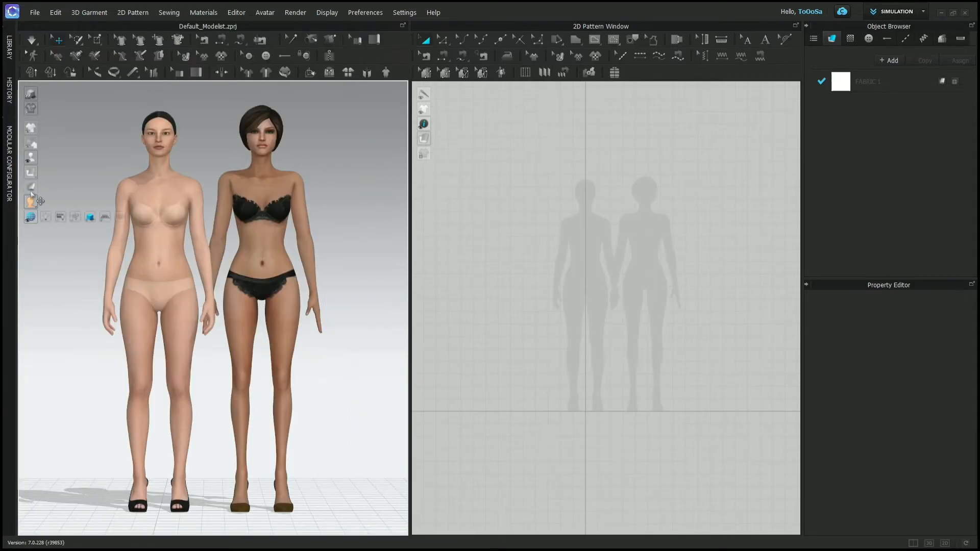
- Show the arrangement points around the avatar with tied-back hair in the Default_Modelist project
mouse_move(31, 158)
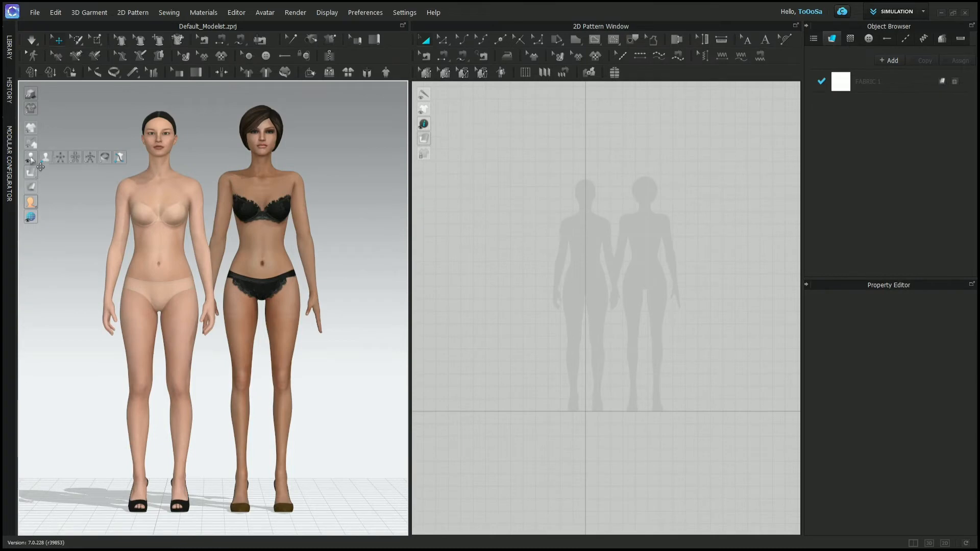
click(61, 158)
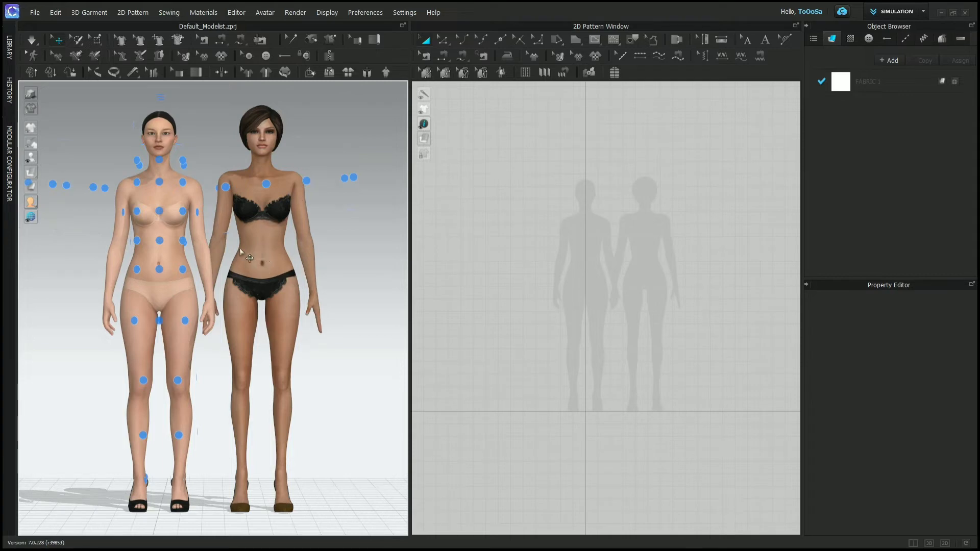
mouse_move(202, 254)
right_down()
mouse_move(90, 263)
mouse_move(37, 252)
mouse_move(255, 271)
mouse_move(343, 259)
mouse_move(257, 268)
right_up()
key(2)
- Draw a rectangular strip about 5.3 cm high across both silhouettes' waists and wrap it around the tied-back-hair avatar with an arrangement point
click(576, 39)
mouse_move(565, 253)
mouse_down()
mouse_move(665, 253)
mouse_move(669, 264)
mouse_up()
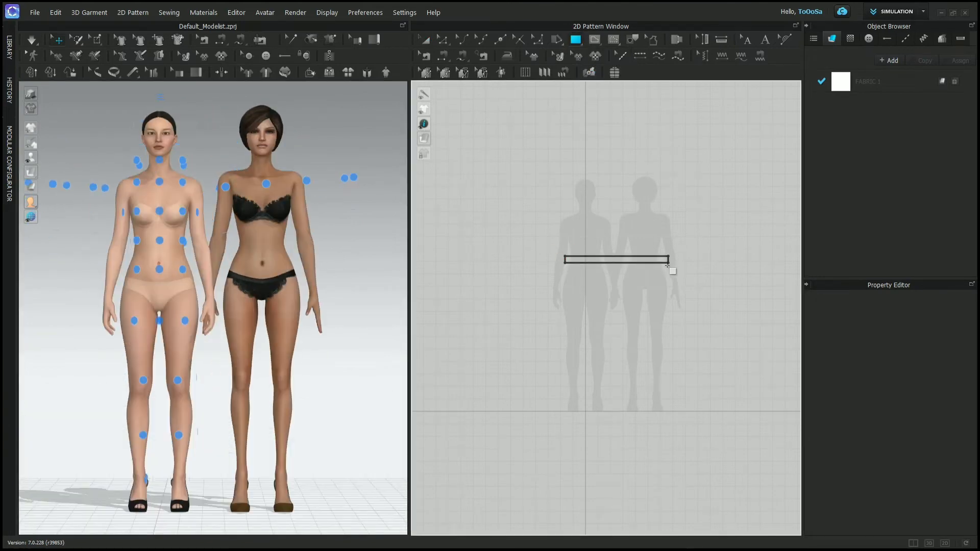
scroll(639, 280, down, 2)
key(8)
click(199, 244)
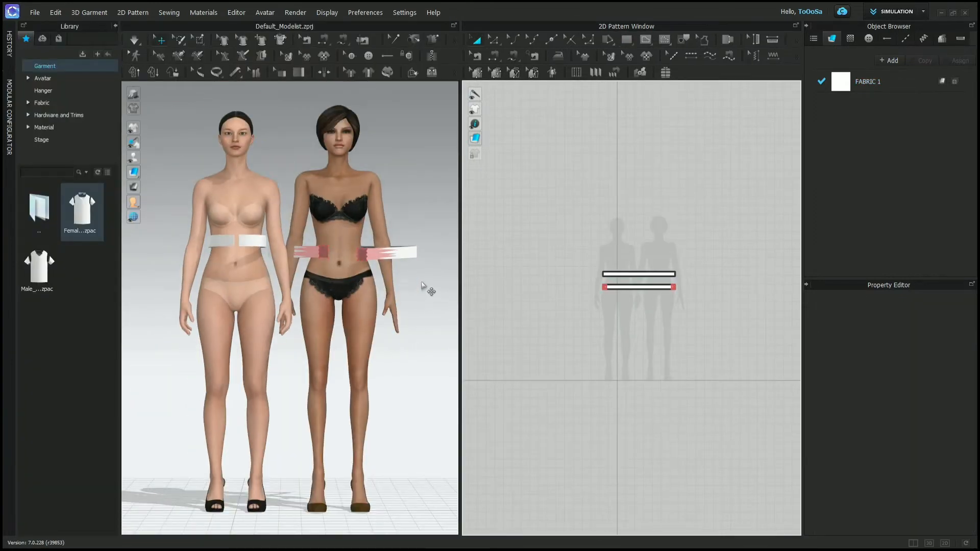
- Simulate the two bands on the female avatars and examine how they fall from an angled view
key(space)
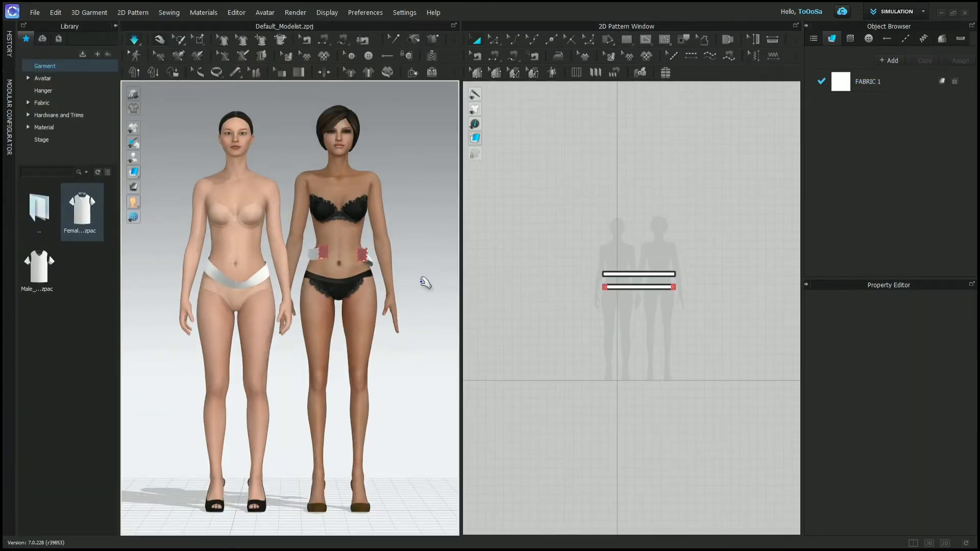
right_drag(422, 282, 453, 295)
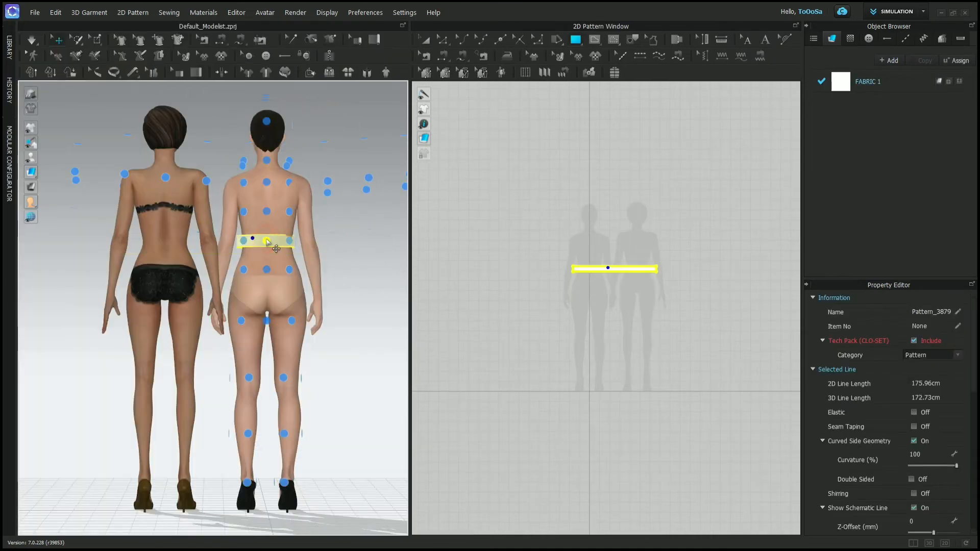
key(2)
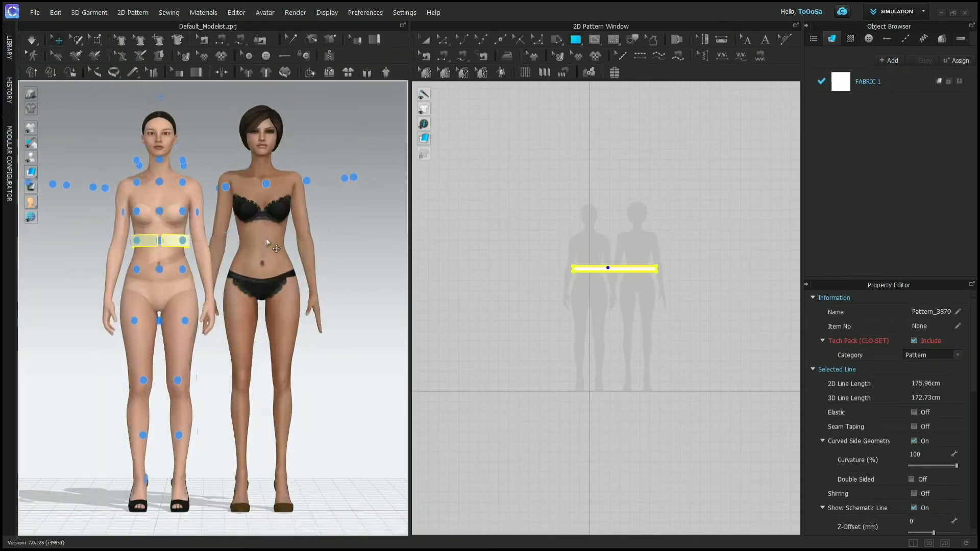
- Sew the two short ends of the strip together and simulate the closed band on the tied-back-hair avatar
click(443, 55)
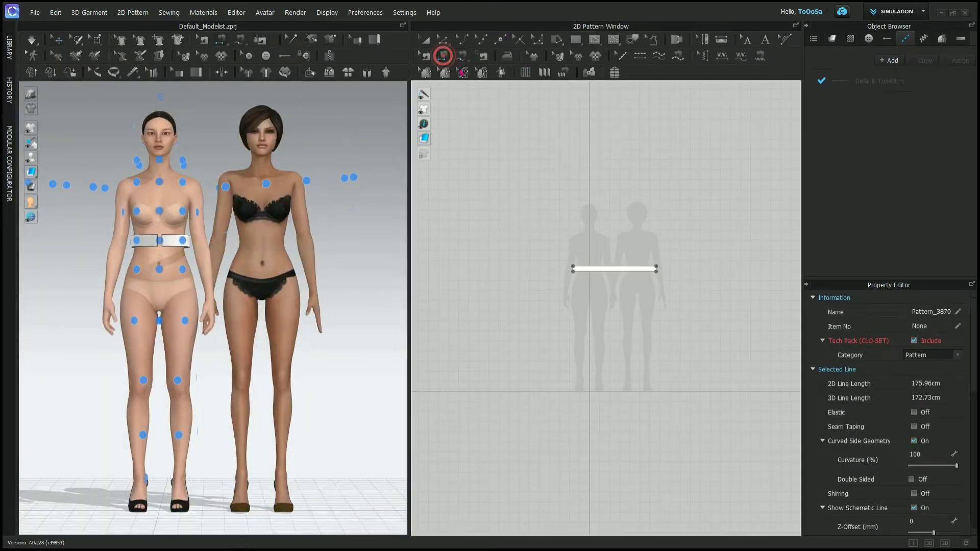
click(657, 271)
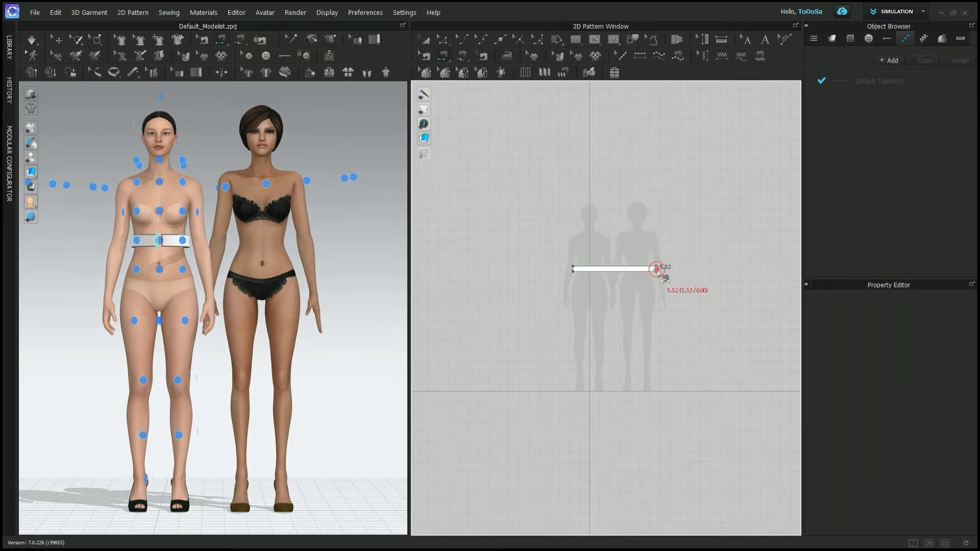
click(572, 271)
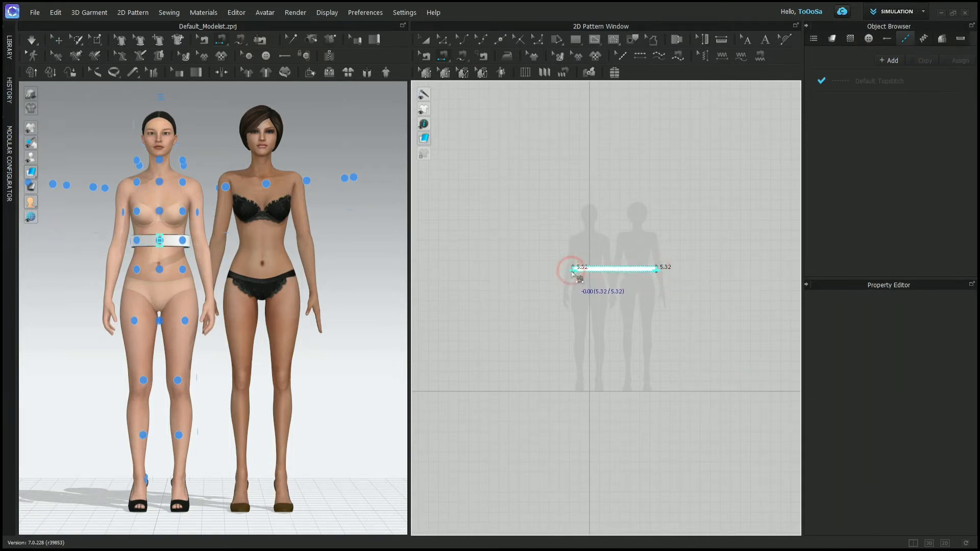
key(a)
key(space)
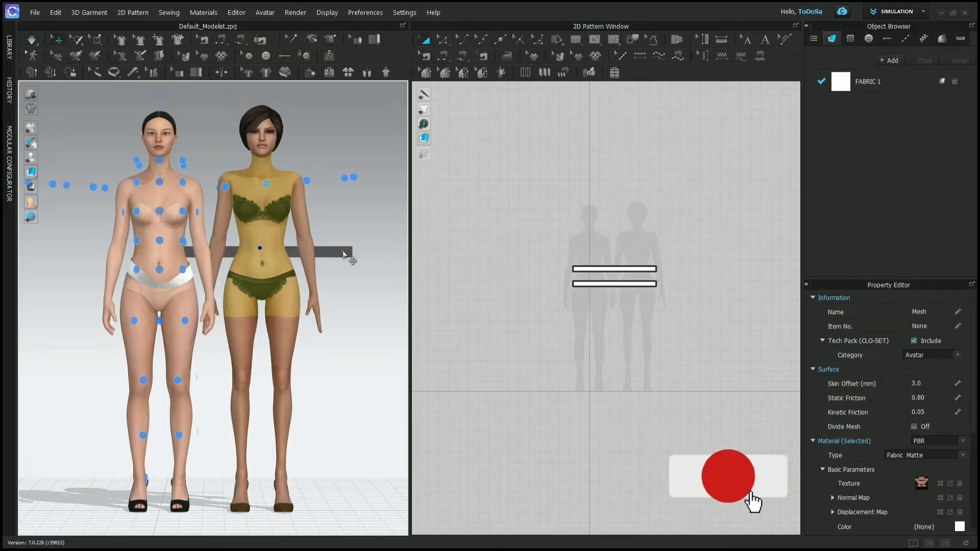
- Select the second, unsewn strip across the short-haired avatar and simulate it without using an arrangement point
click(343, 252)
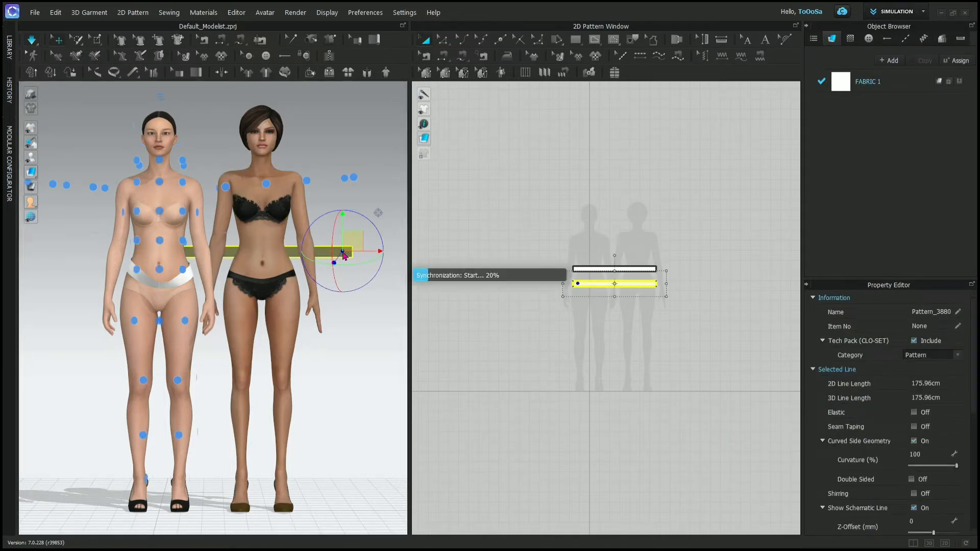
key(space)
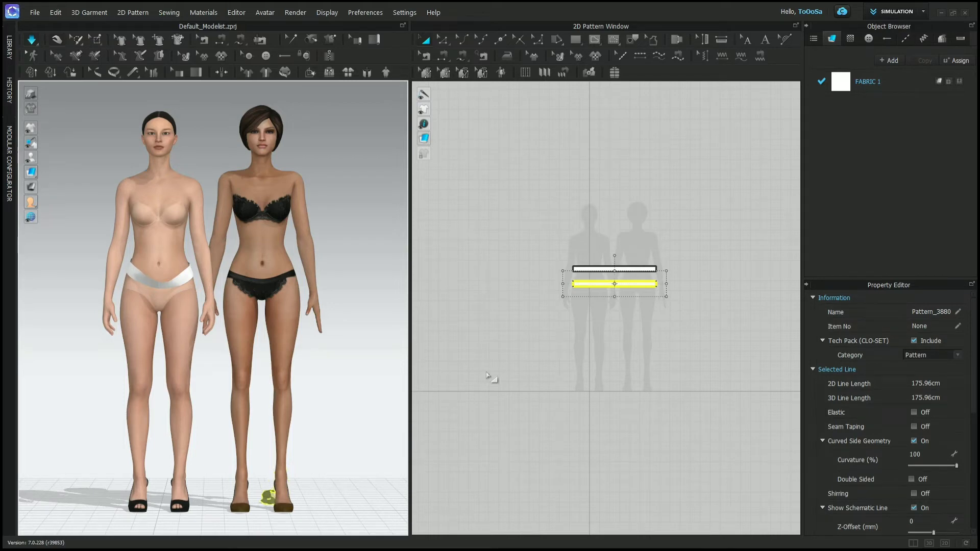
key(space)
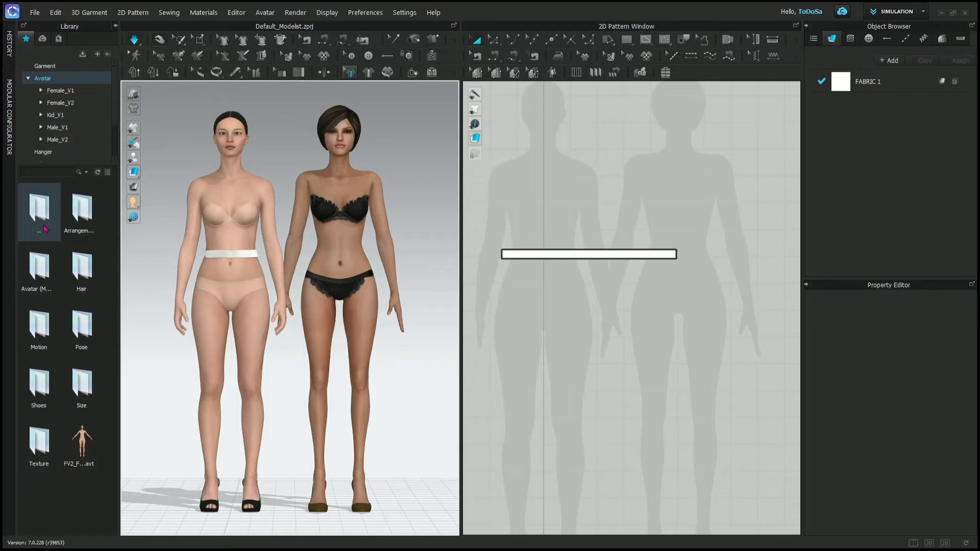
- Apply the bun hairstyle and then the short bob hairstyle from Female_V2's Hair folder to the avatar
double_click(84, 276)
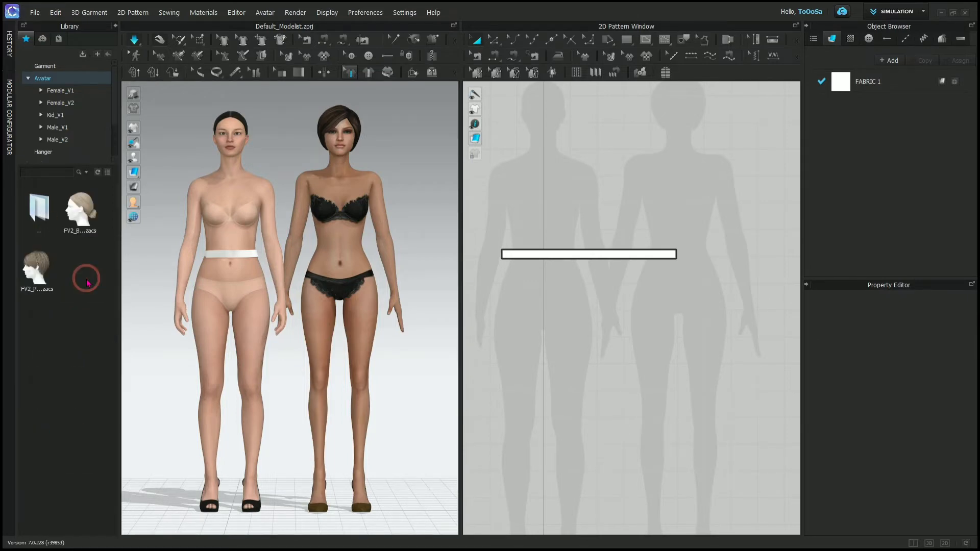
double_click(80, 216)
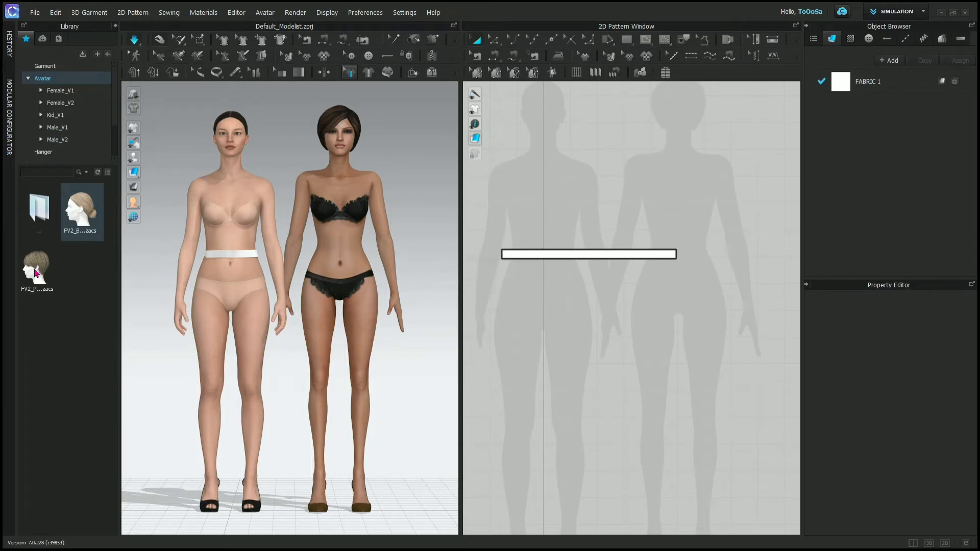
double_click(36, 273)
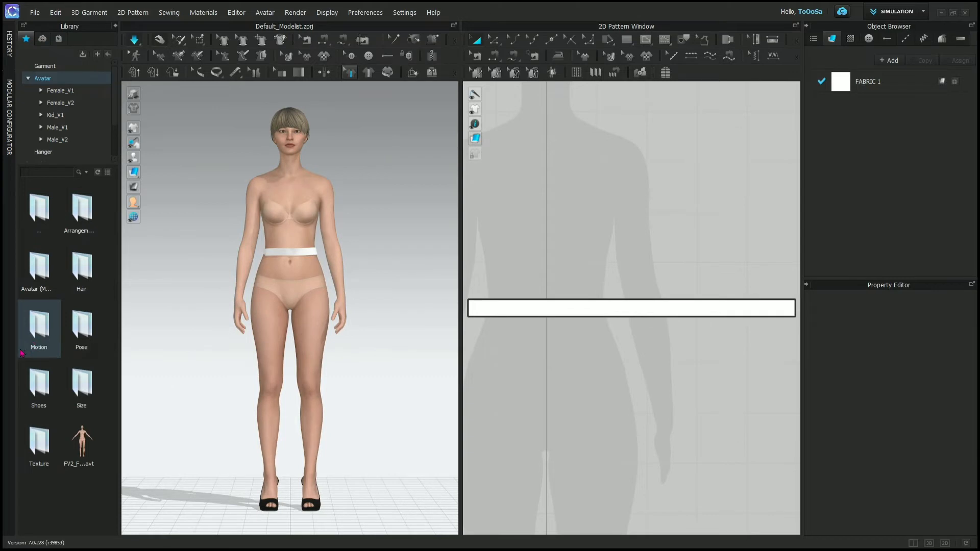
- Check the Motion folder, then apply the second pose from the Pose folder using Pose Only with the current shoe pose maintained
double_click(34, 321)
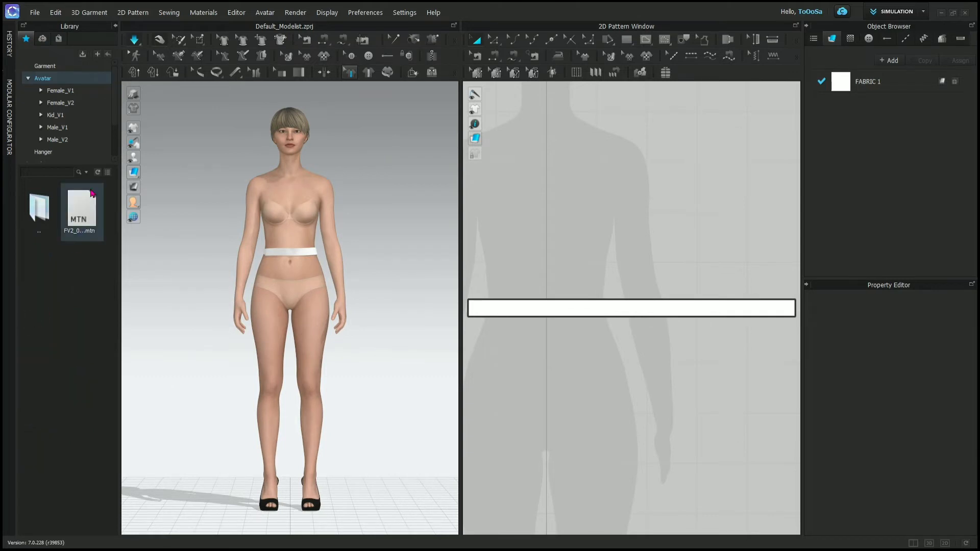
double_click(39, 209)
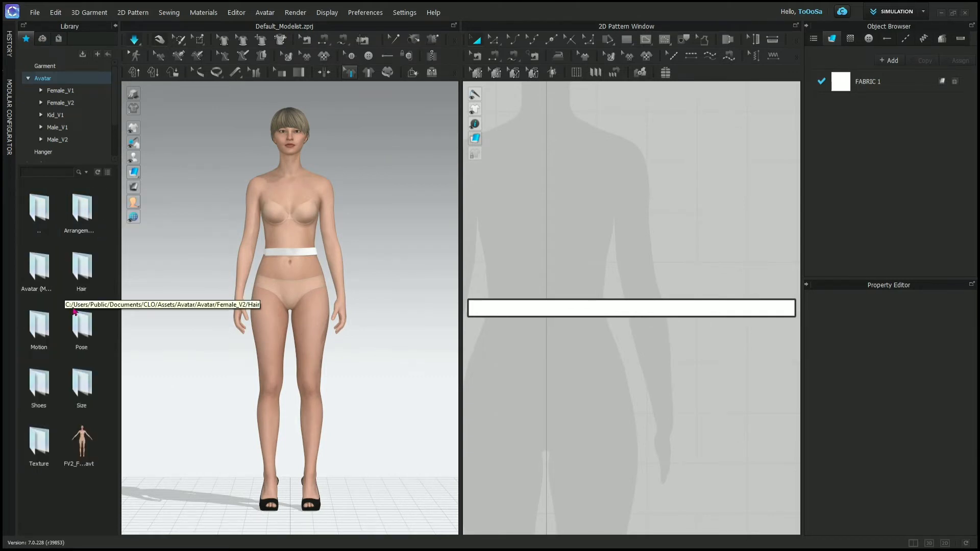
double_click(81, 322)
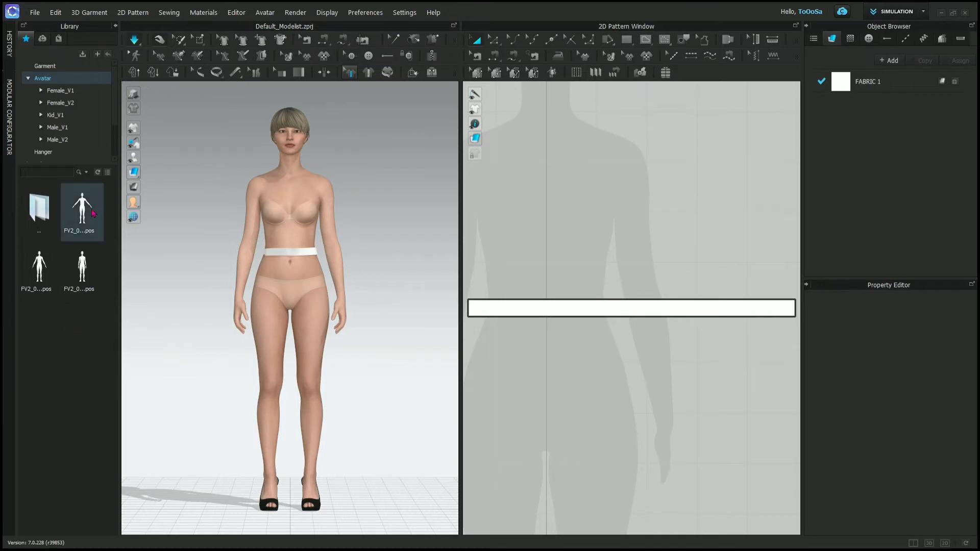
double_click(39, 271)
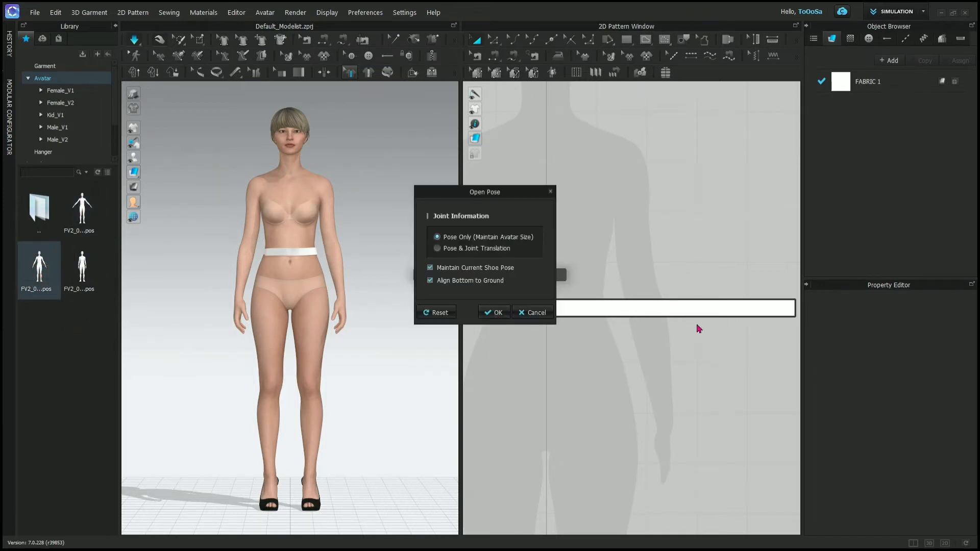
click(502, 313)
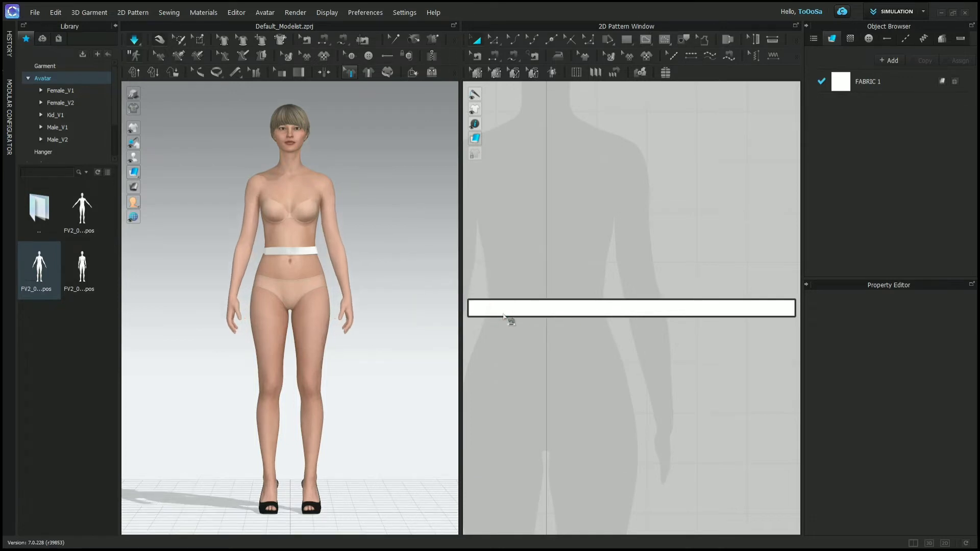
click(506, 312)
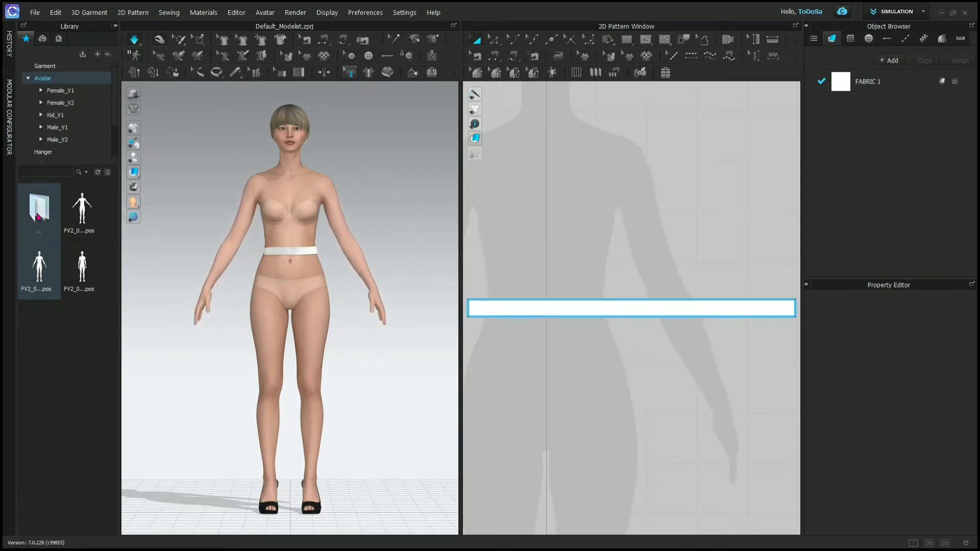
- Load the Modular_FV2_Feifei.avt avatar from Female_V2's modular avatar folder
double_click(38, 216)
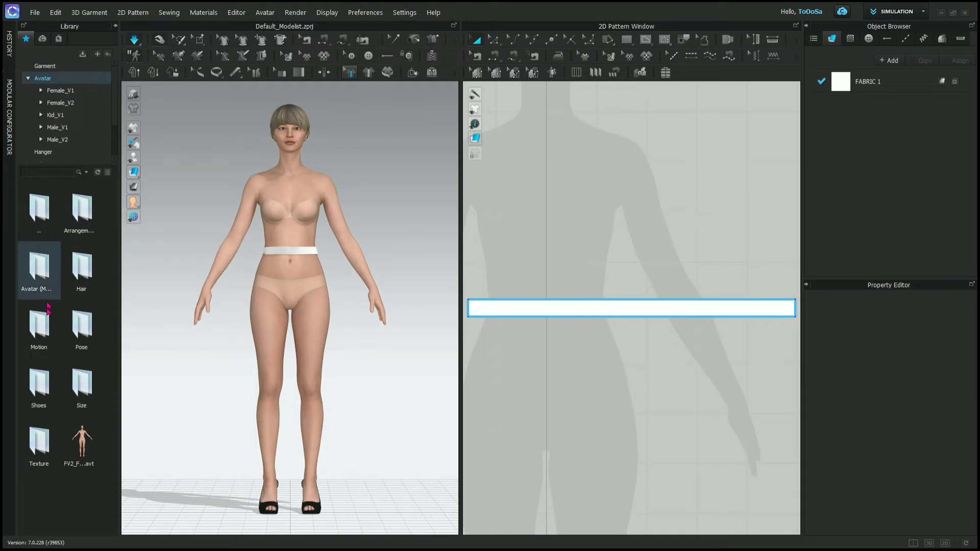
double_click(38, 267)
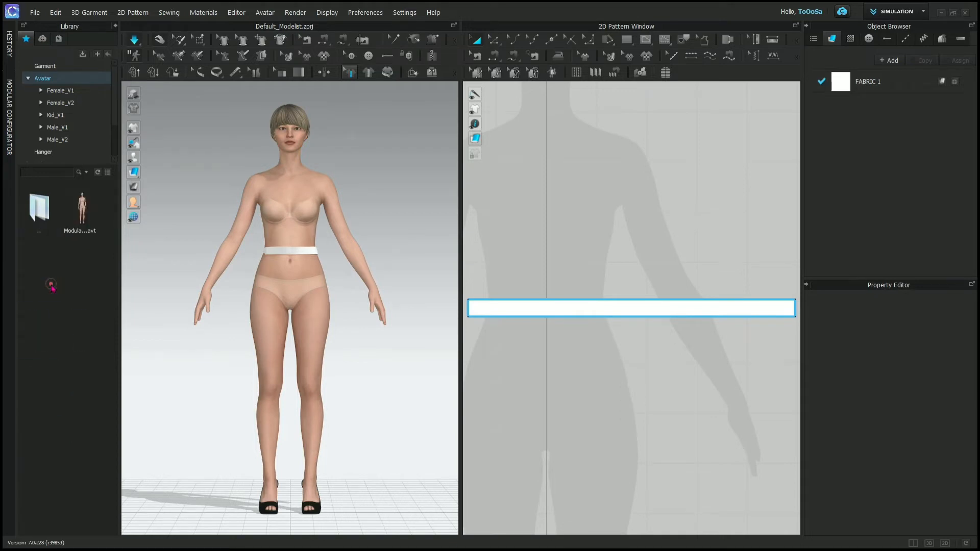
mouse_move(85, 212)
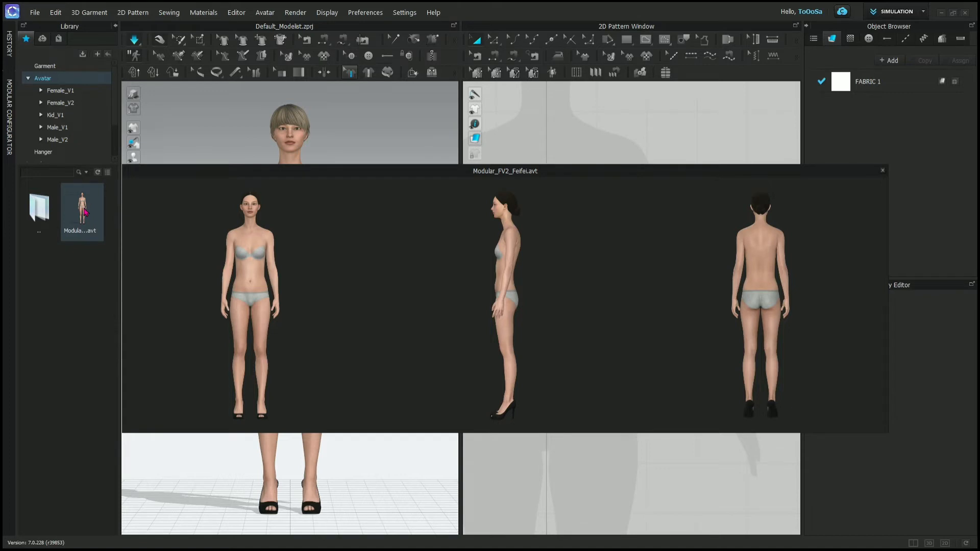
double_click(86, 212)
click(489, 301)
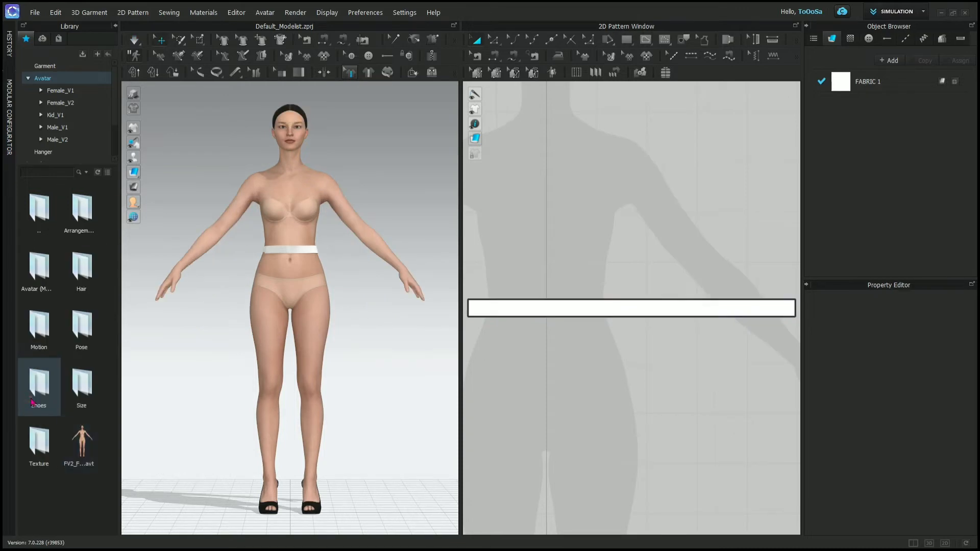
- Try the white sneakers from the Shoes folder on the avatar, then replace them with the high heels
double_click(31, 398)
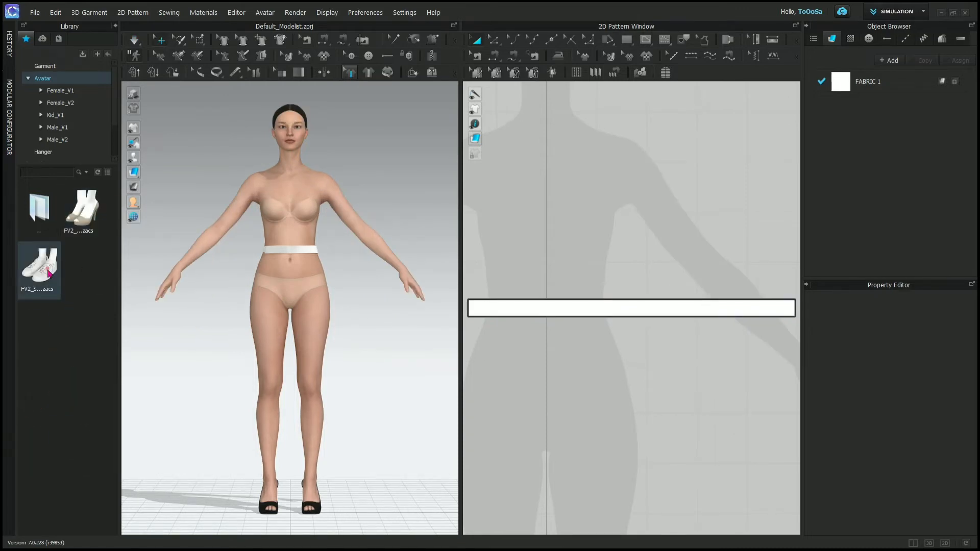
double_click(49, 273)
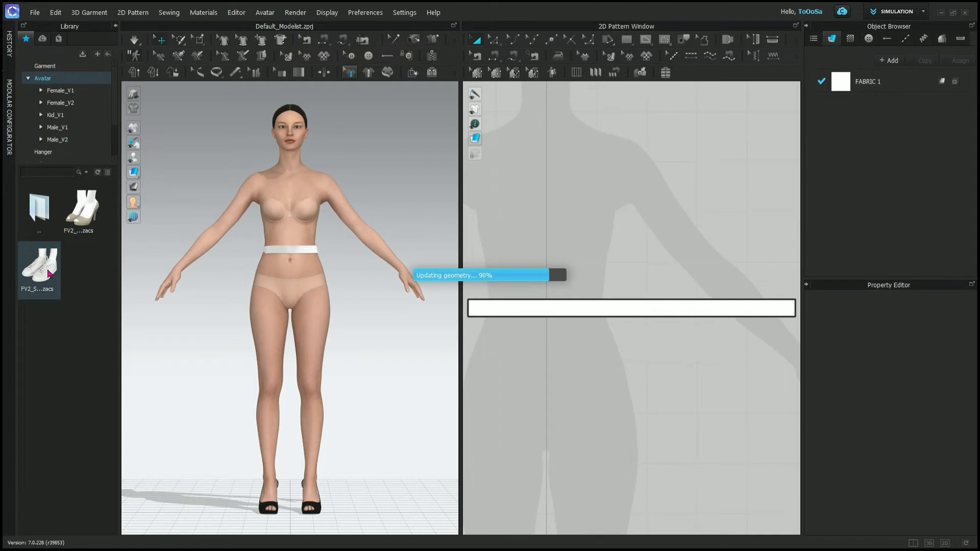
double_click(81, 219)
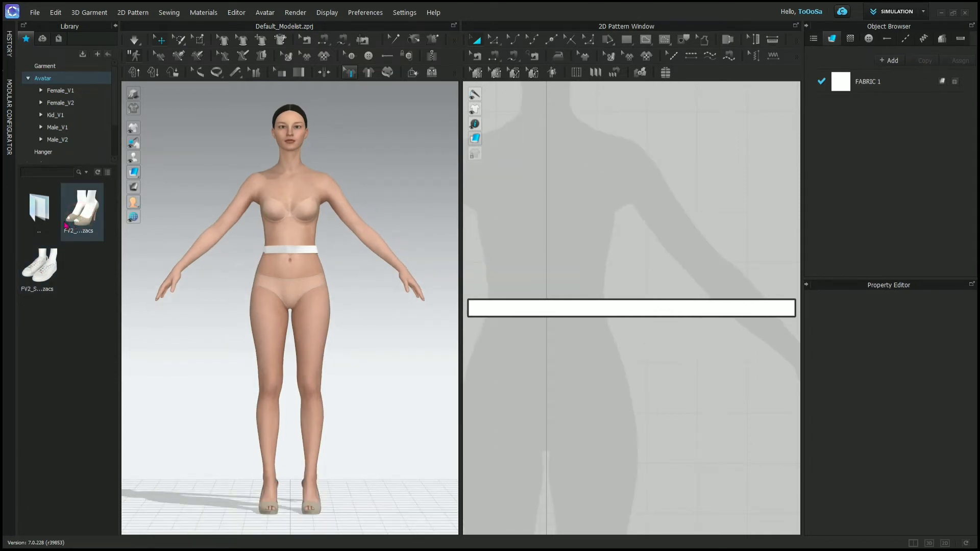
double_click(39, 210)
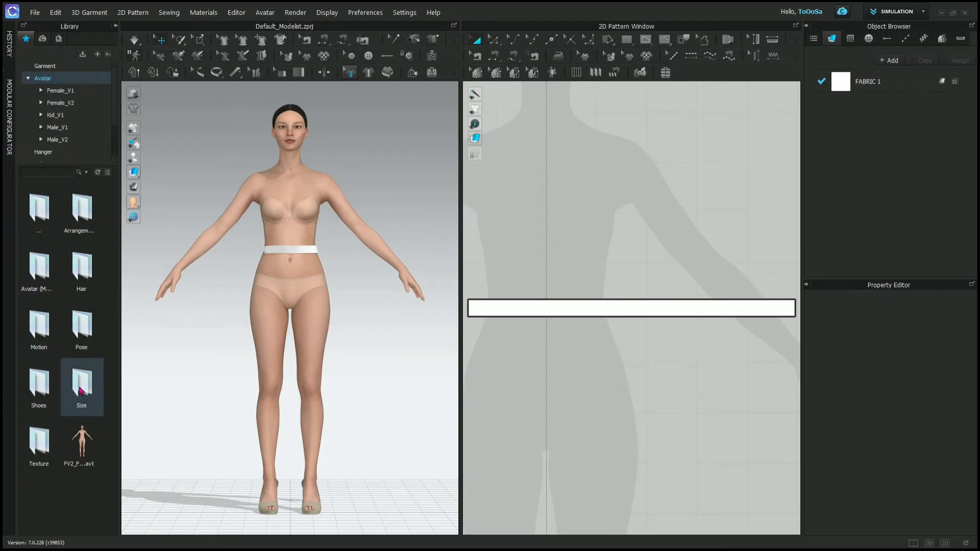
- Apply the first size file from the Size folder's CLO_Mate... subfolder to the avatar and inspect it from an angle
double_click(80, 387)
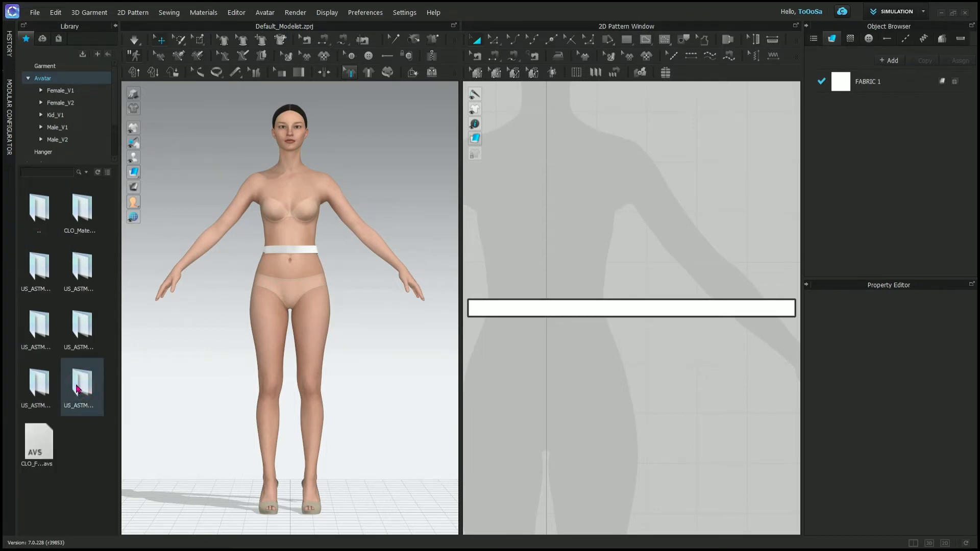
double_click(81, 210)
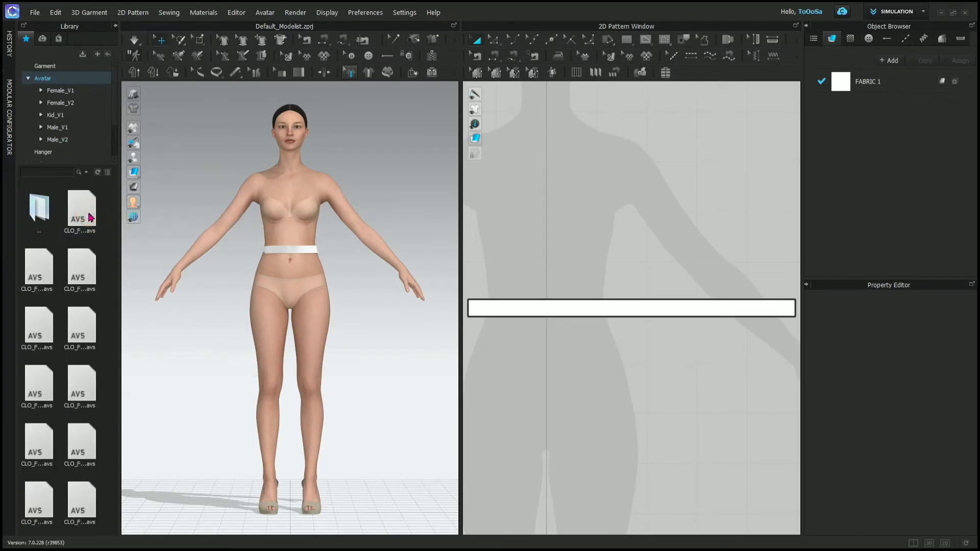
double_click(79, 213)
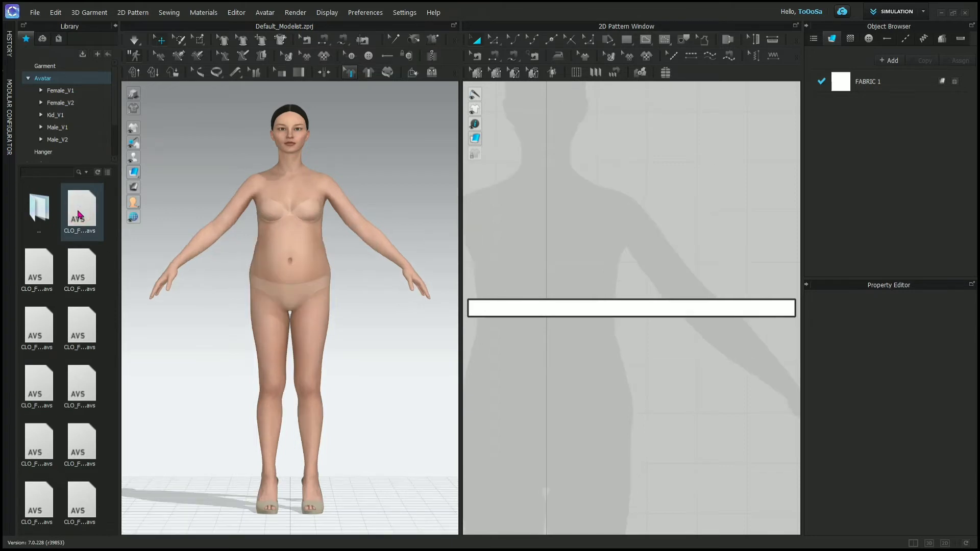
right_drag(201, 282, 153, 281)
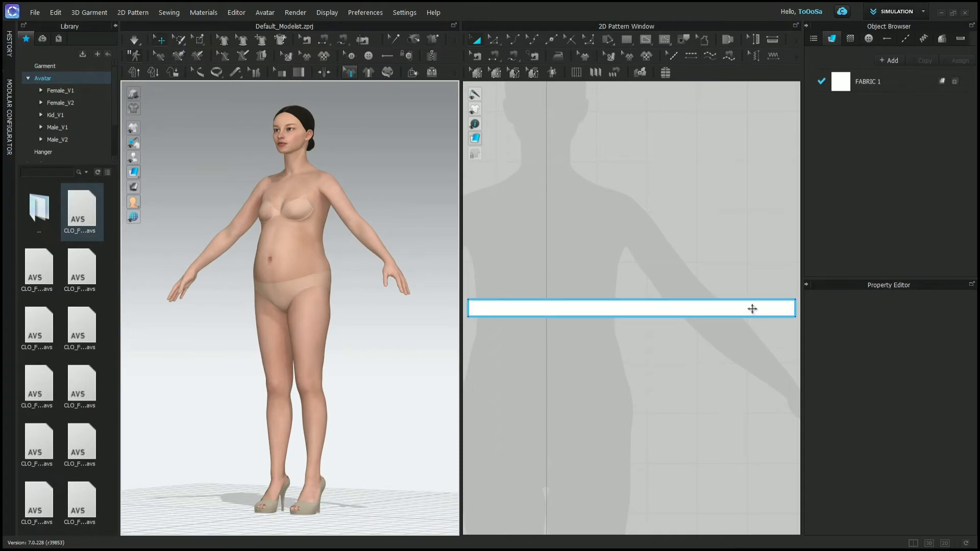
- Delete the remaining rectangular strip pattern and inspect the avatar from a slightly higher angle
click(752, 309)
key(Delete)
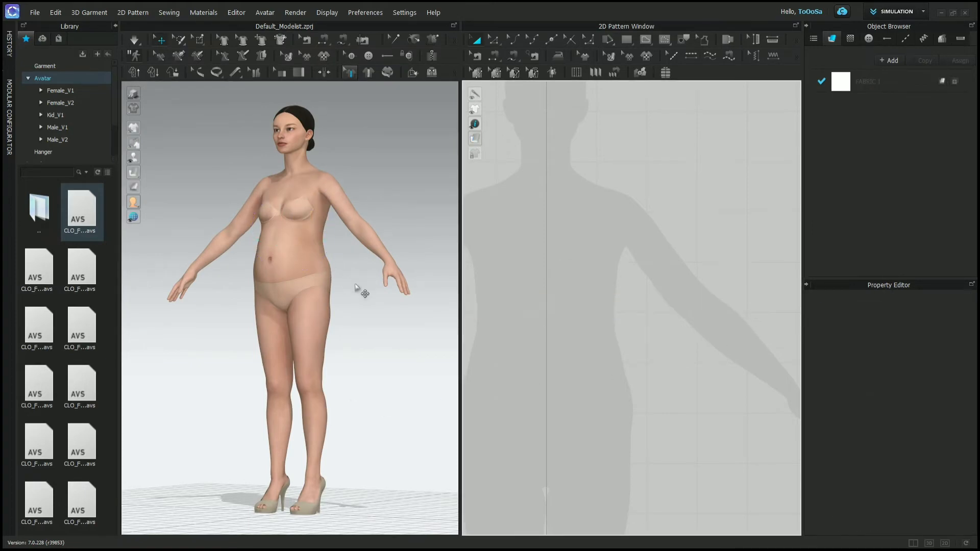
mouse_move(356, 287)
right_down()
mouse_move(276, 289)
mouse_move(342, 298)
right_up()
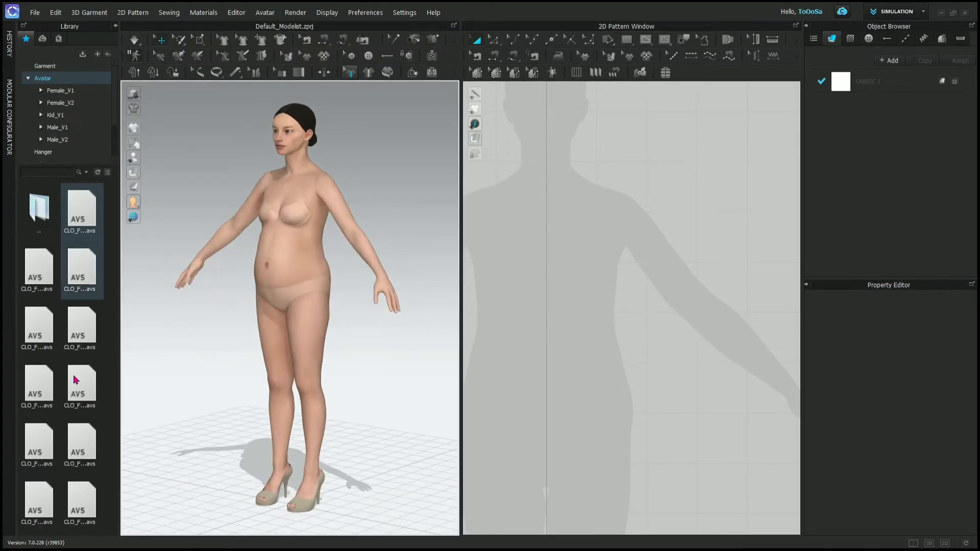
- Apply the eleventh size file in the CLO_Mate... folder to the avatar, followed by the fifth one
click(84, 503)
drag(84, 503, 393, 317)
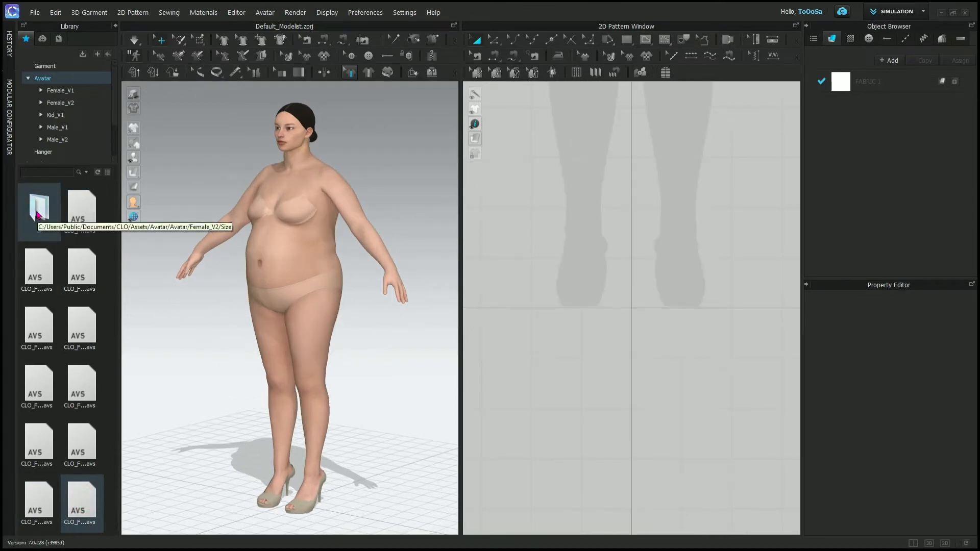
click(89, 354)
double_click(89, 353)
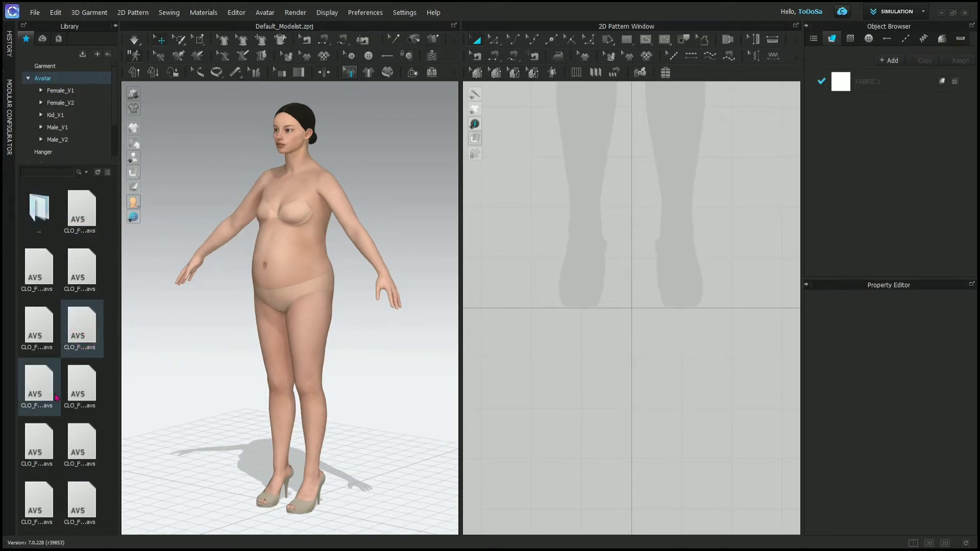
- Apply the first size from the second US_ASTM folder to the avatar, followed by the fourth size from the third US_ASTM folder
double_click(45, 199)
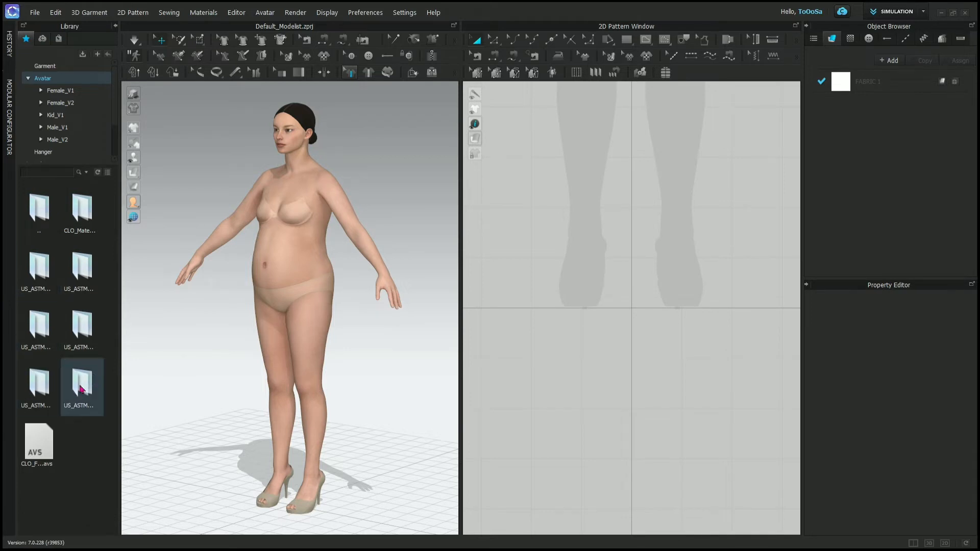
double_click(84, 287)
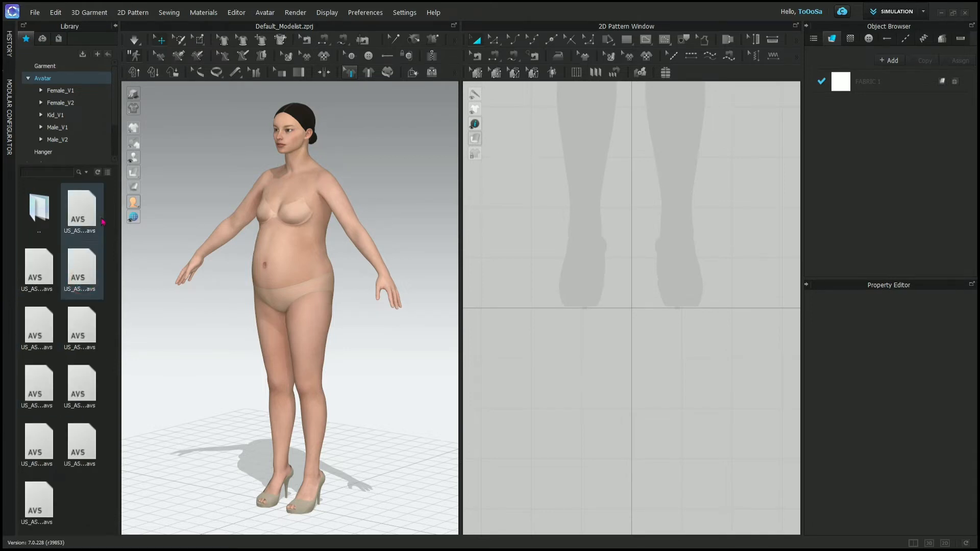
double_click(43, 223)
double_click(45, 332)
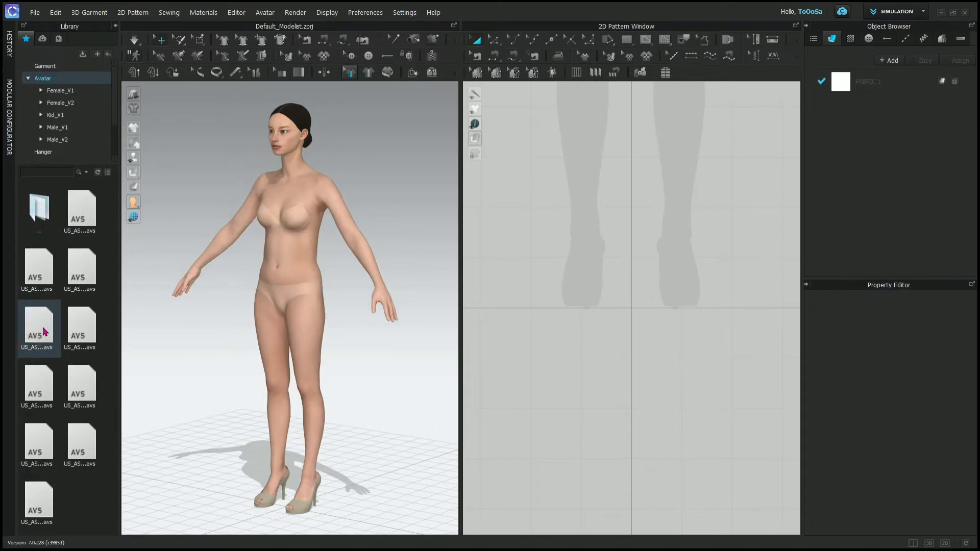
double_click(44, 332)
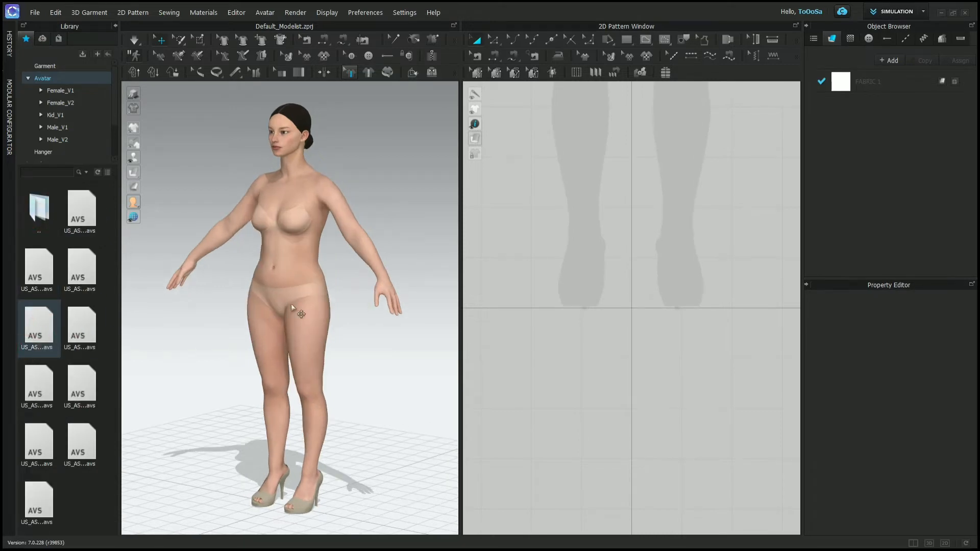
- Review the Alvanon US ASTM Missy specification PDF in the browser, from the series overview and size line-up to the measurement charts
mouse_move(267, 317)
right_down()
mouse_move(361, 301)
mouse_move(481, 302)
mouse_move(259, 300)
right_up()
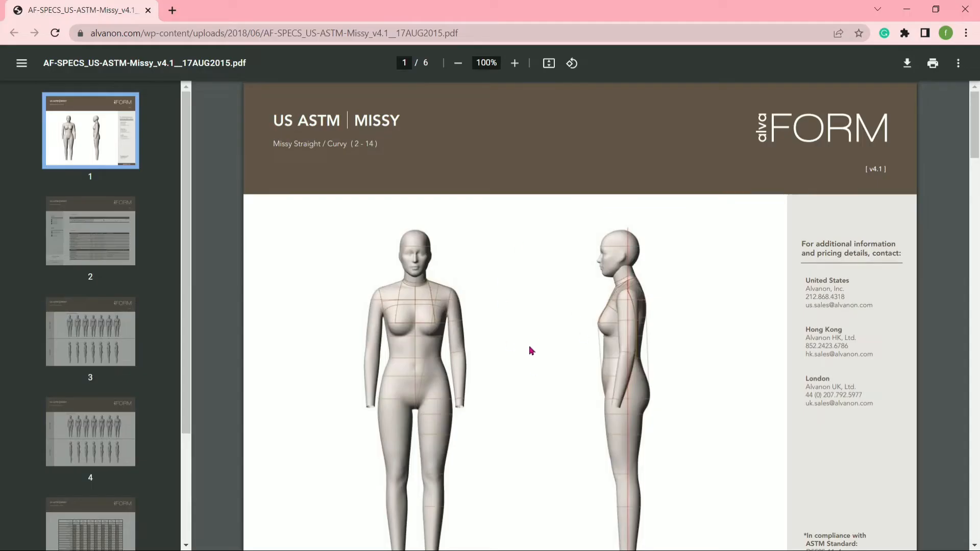
scroll(528, 348, down, 10)
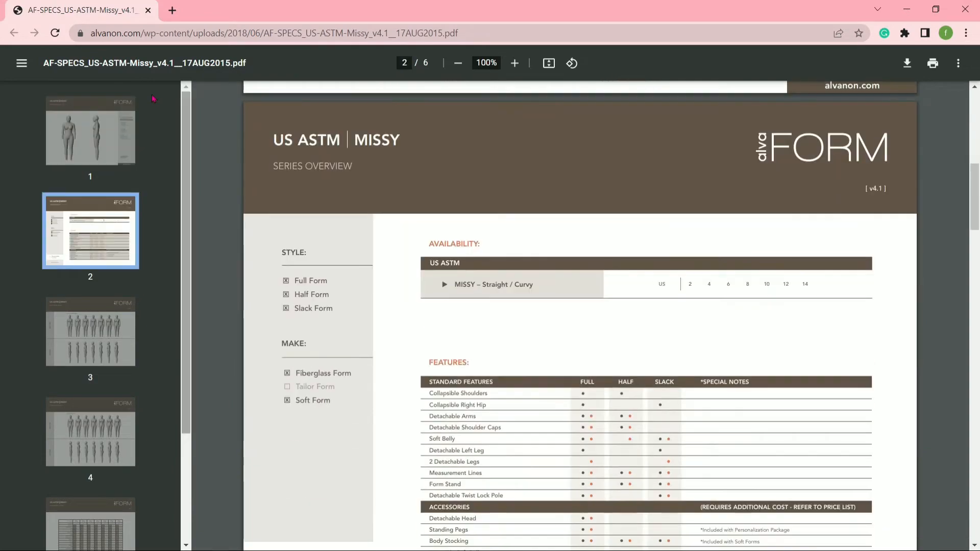
scroll(475, 263, down, 20)
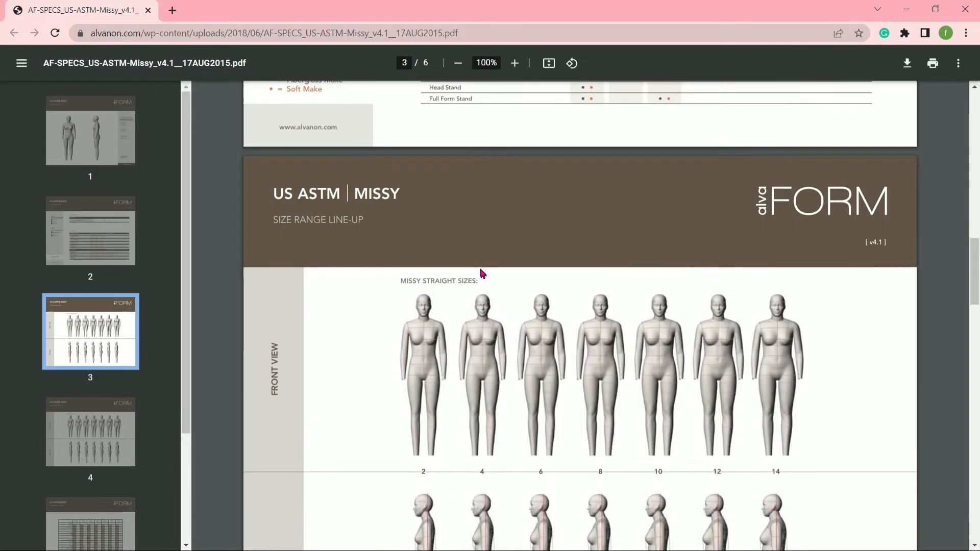
scroll(482, 269, down, 20)
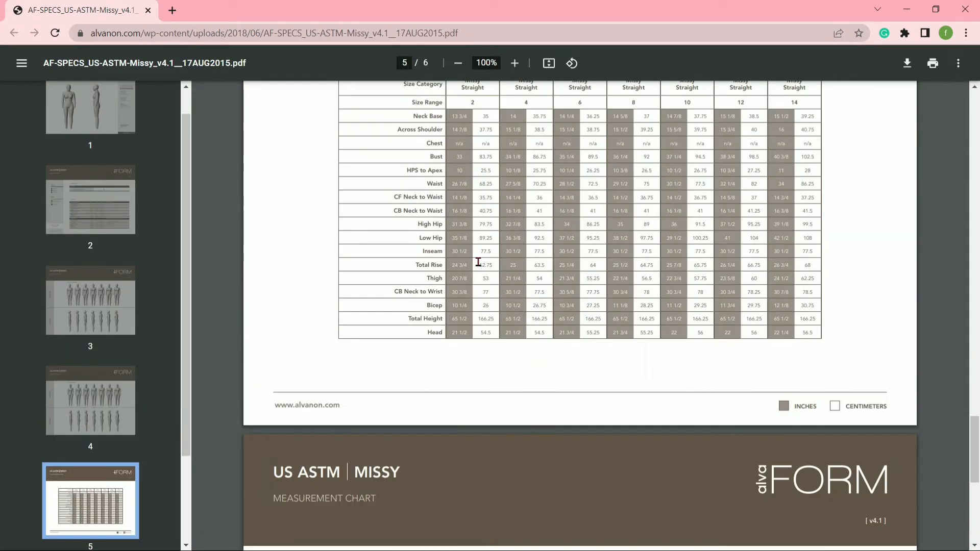
scroll(592, 317, down, 2)
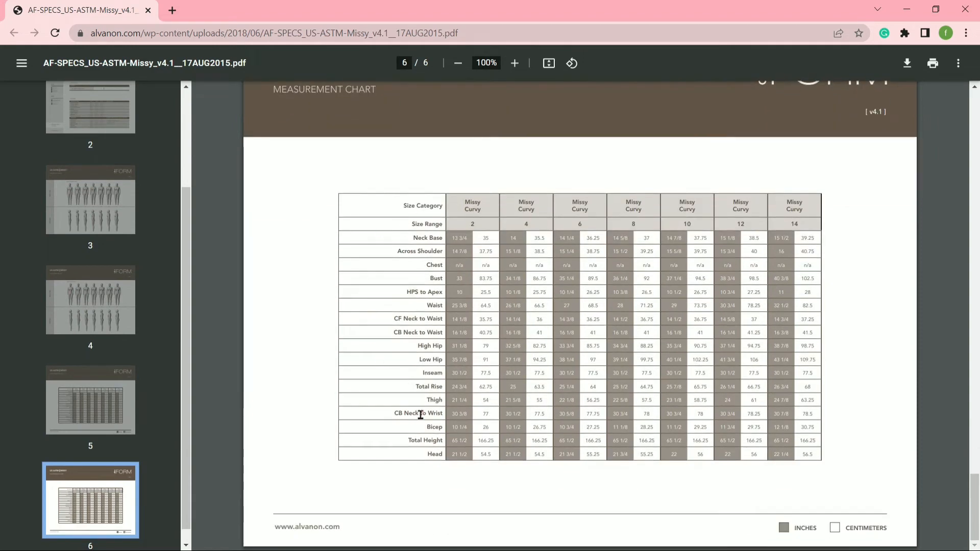
click(906, 10)
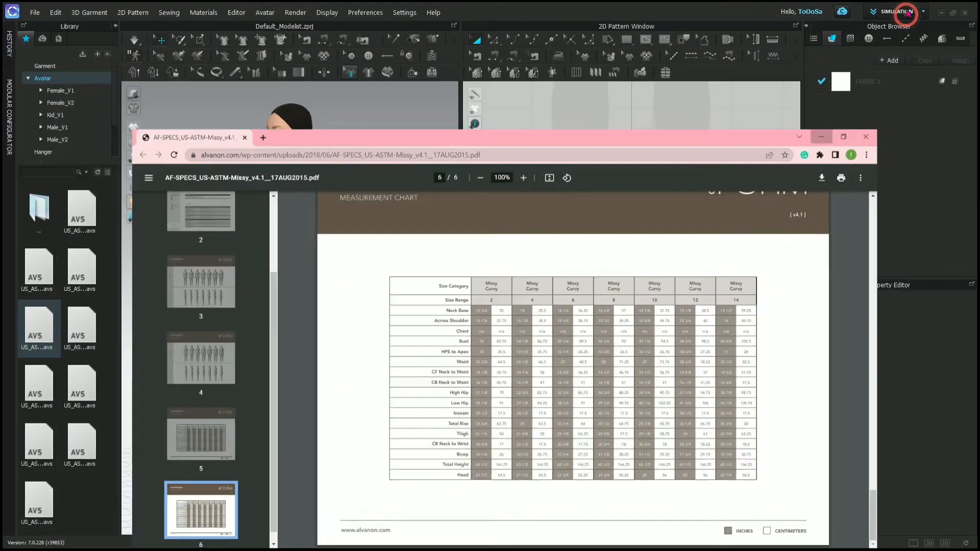
- Go from the size files to the Female_V2 Texture folder and preview FV2_Feifei_Covered.jpg, checking the avatar from nearly the front
double_click(39, 209)
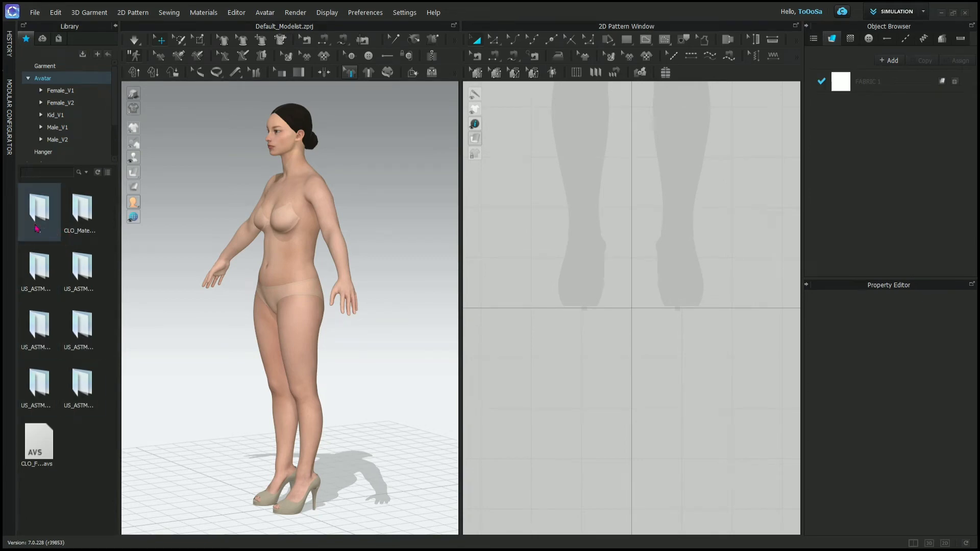
double_click(39, 209)
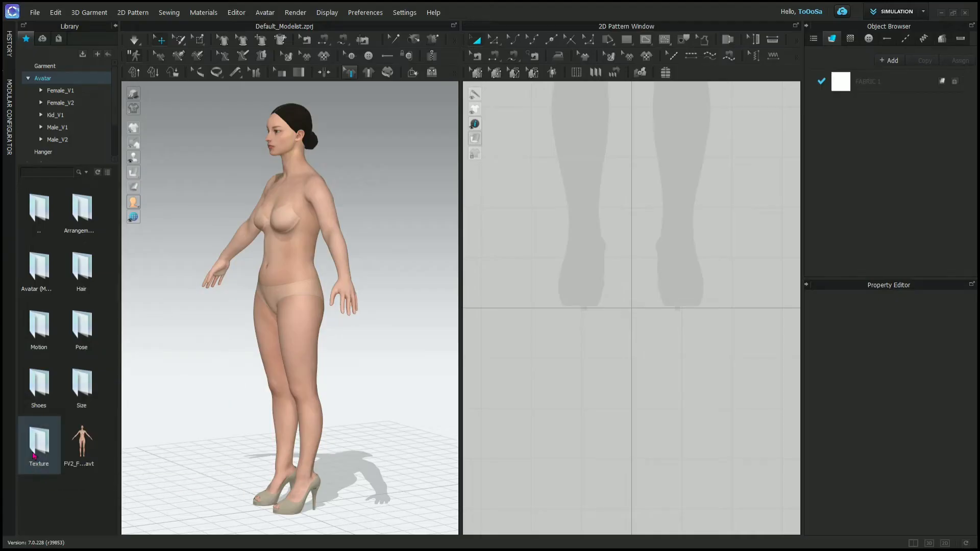
double_click(33, 452)
double_click(25, 278)
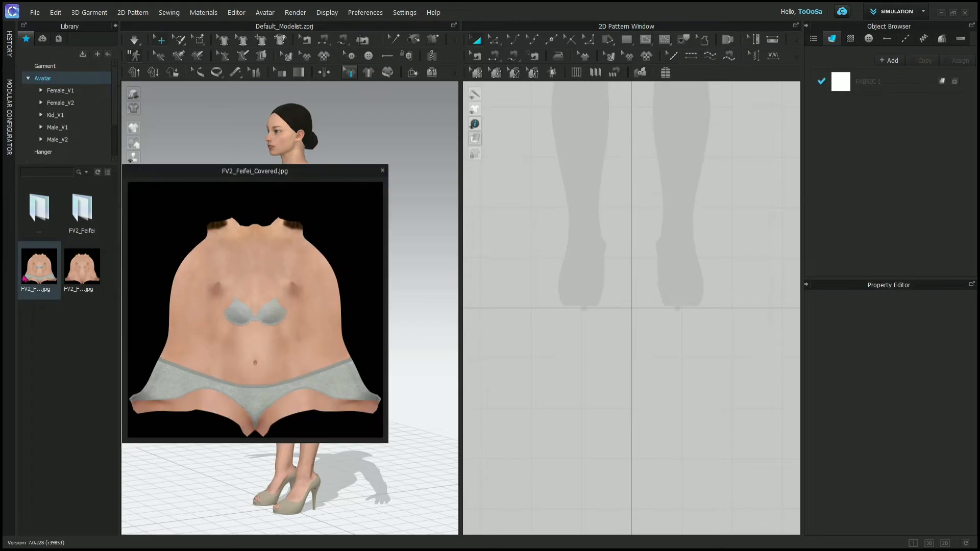
click(42, 436)
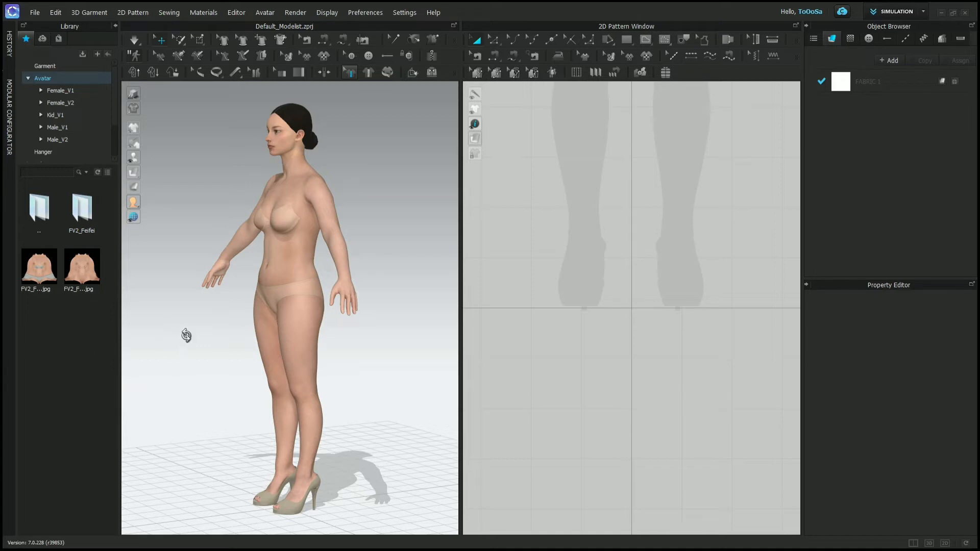
right_drag(188, 335, 231, 340)
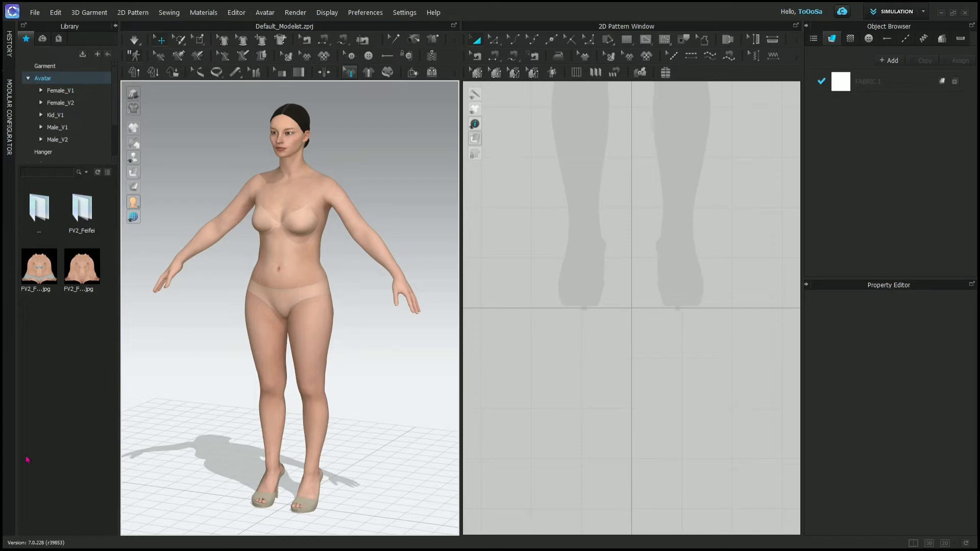
- Return to the library's main Avatar folder and look through the contents of the Male_V1 folder
double_click(36, 208)
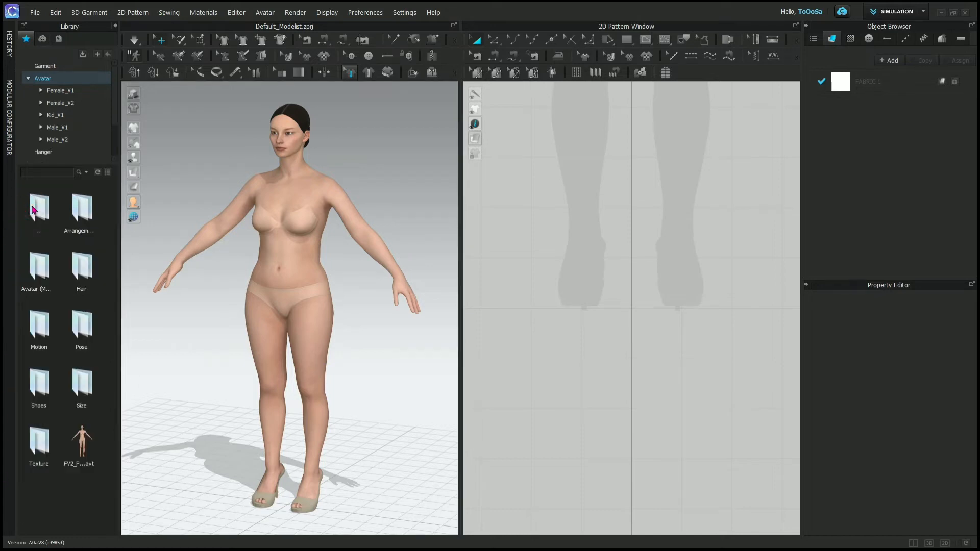
double_click(36, 208)
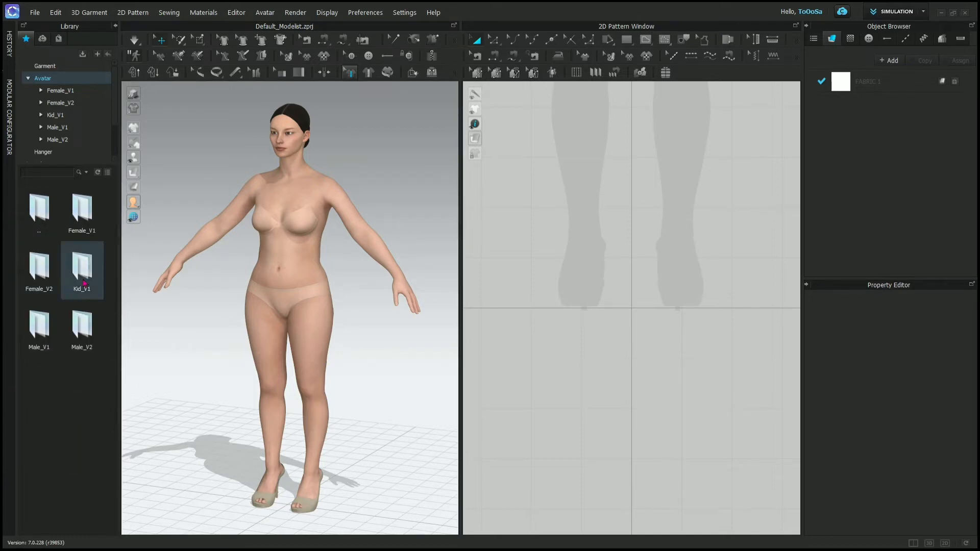
double_click(45, 348)
mouse_move(32, 444)
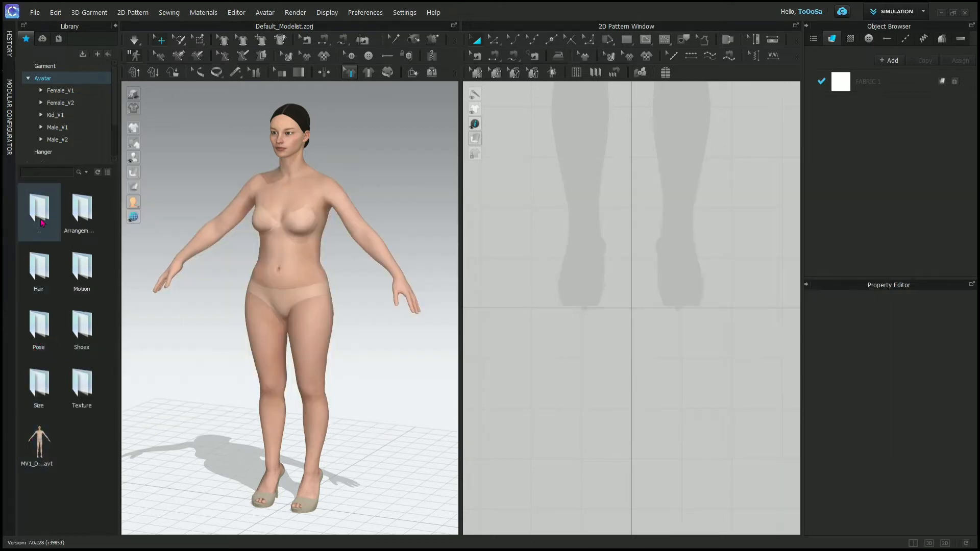
double_click(38, 206)
- Load the girl avatar from the Kid_V1 folder with the Open load type
double_click(82, 286)
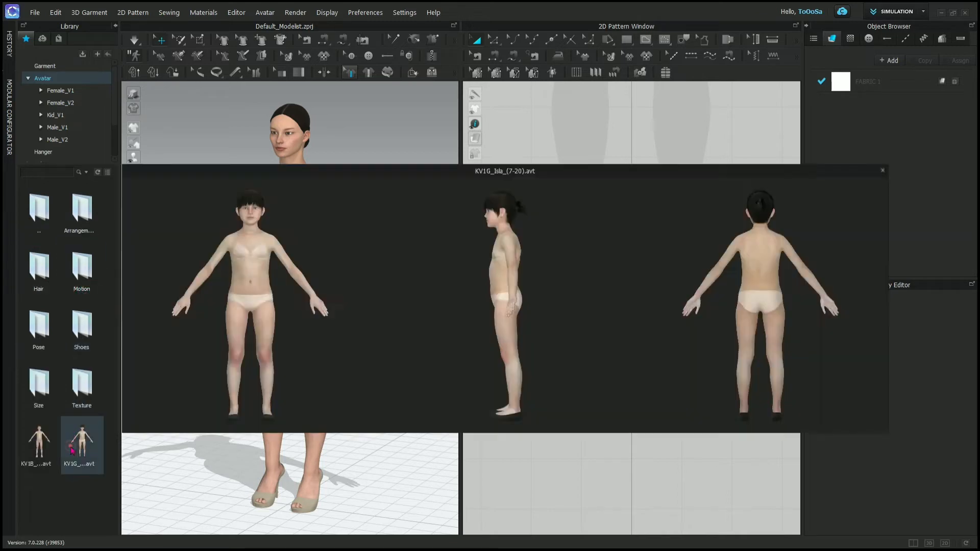
double_click(72, 449)
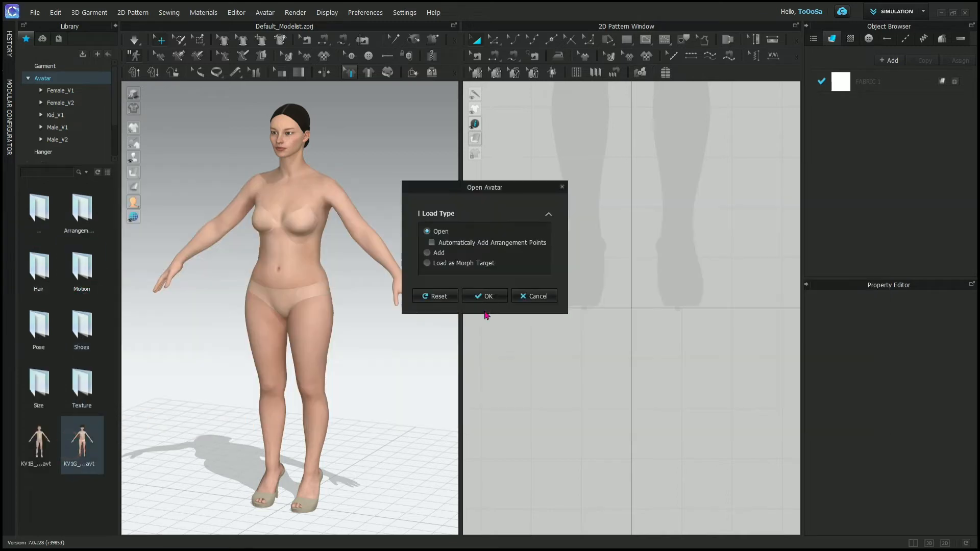
click(493, 295)
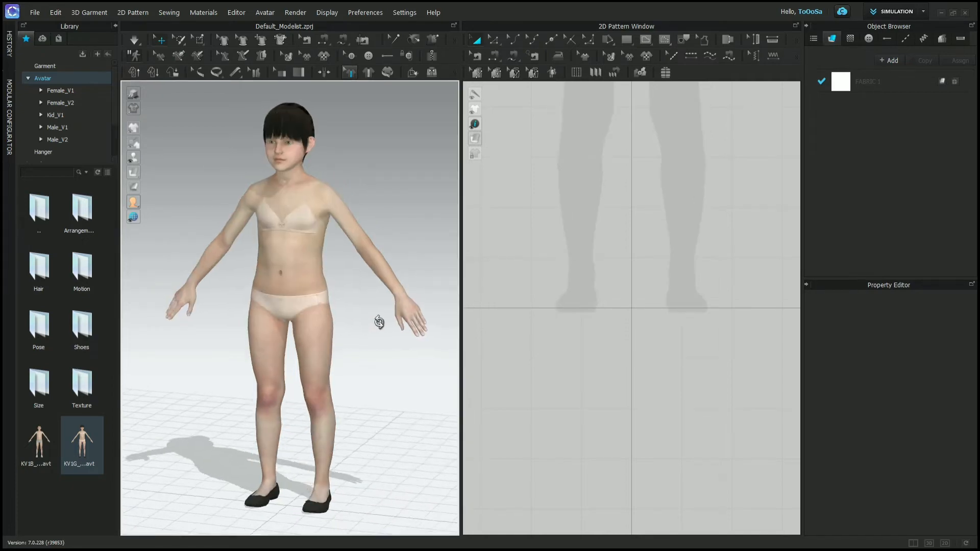
- Replace the girl with the boy avatar from the Kid_V1 folder, using the Open load type
double_click(38, 442)
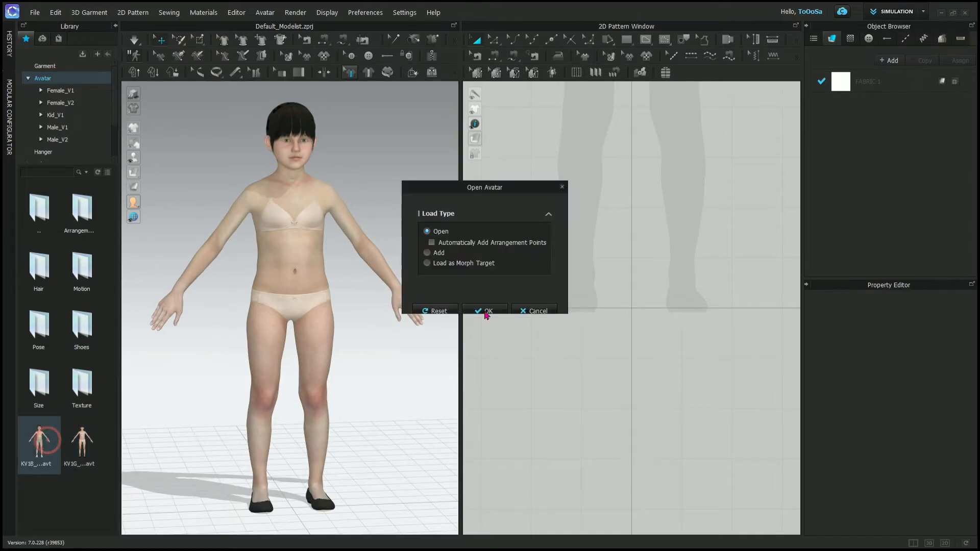
click(501, 295)
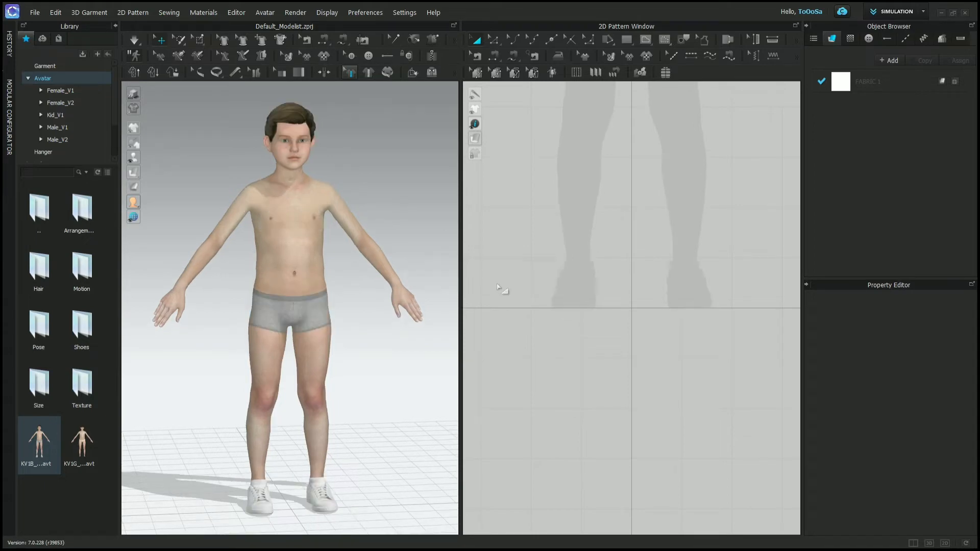
mouse_move(423, 322)
right_down()
mouse_move(164, 332)
mouse_move(413, 306)
right_up()
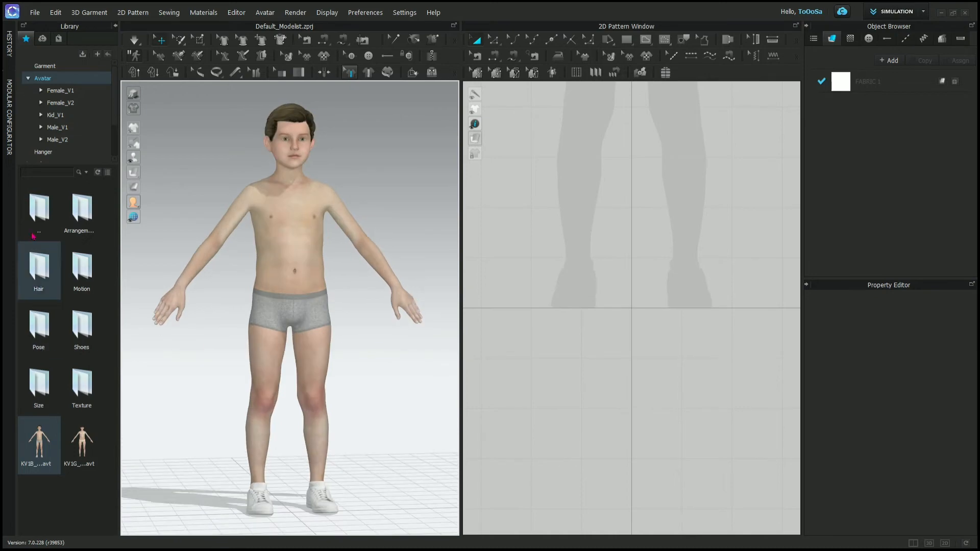
- Load the FV2_Feifei avatar from the Female_V2 folder in place of the boy
double_click(34, 210)
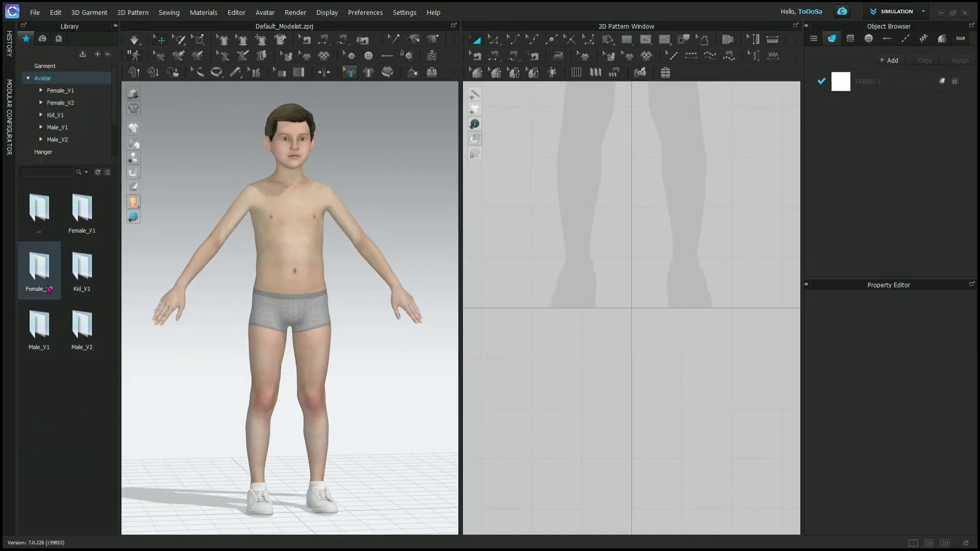
double_click(40, 268)
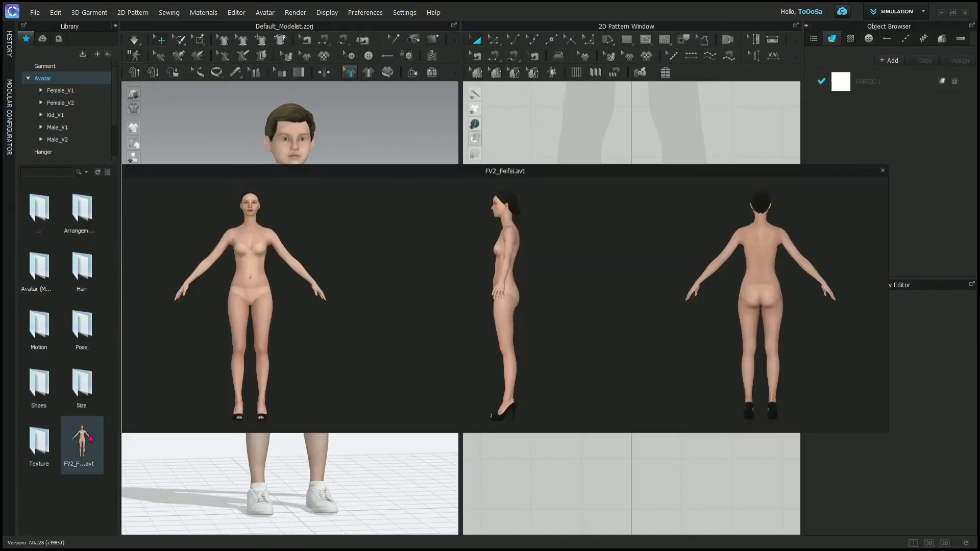
double_click(89, 438)
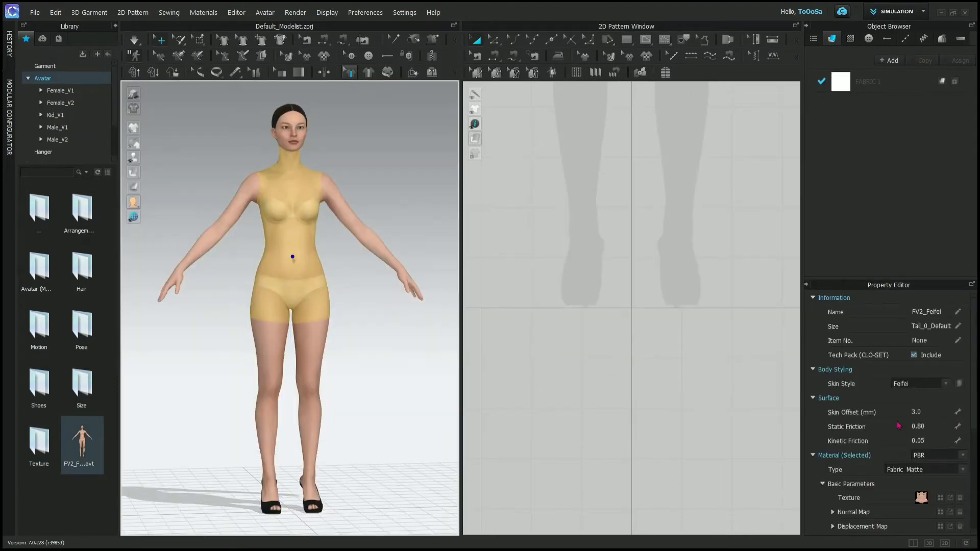
- Change the avatar's skin style to Kelly and try to switch it back to Feifei
click(946, 383)
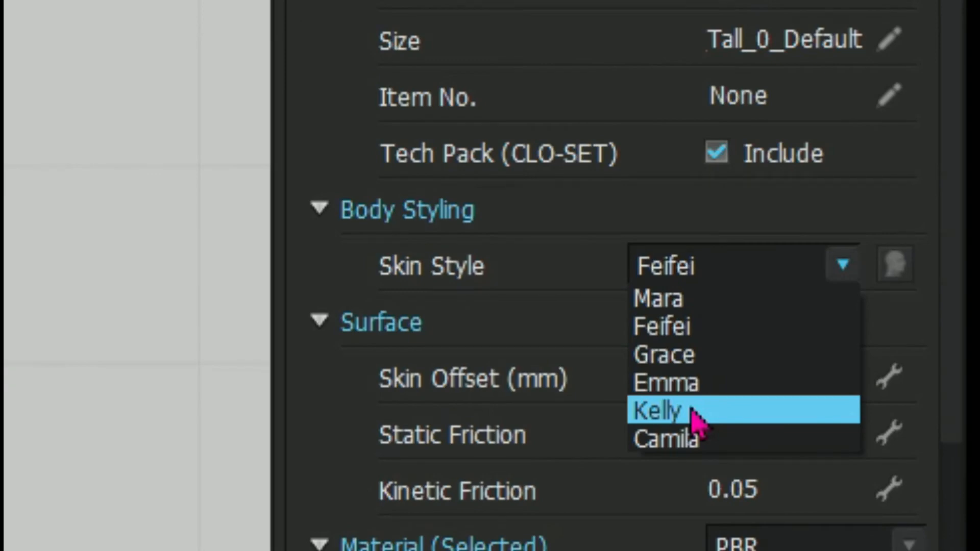
click(696, 416)
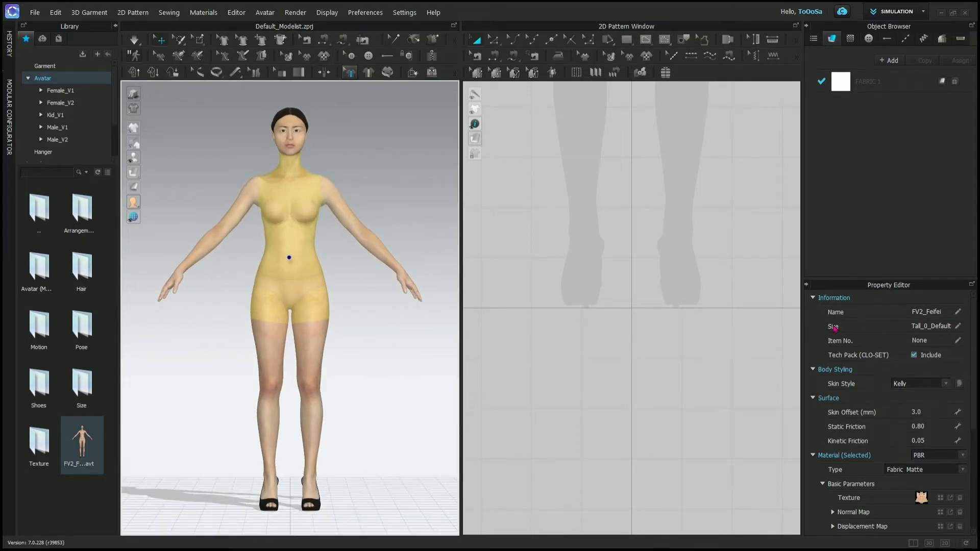
click(932, 384)
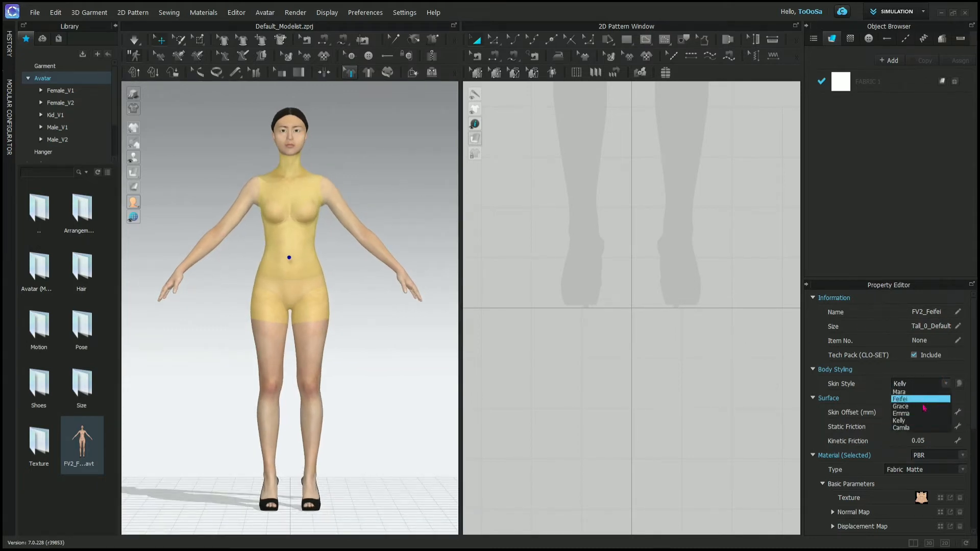
click(924, 401)
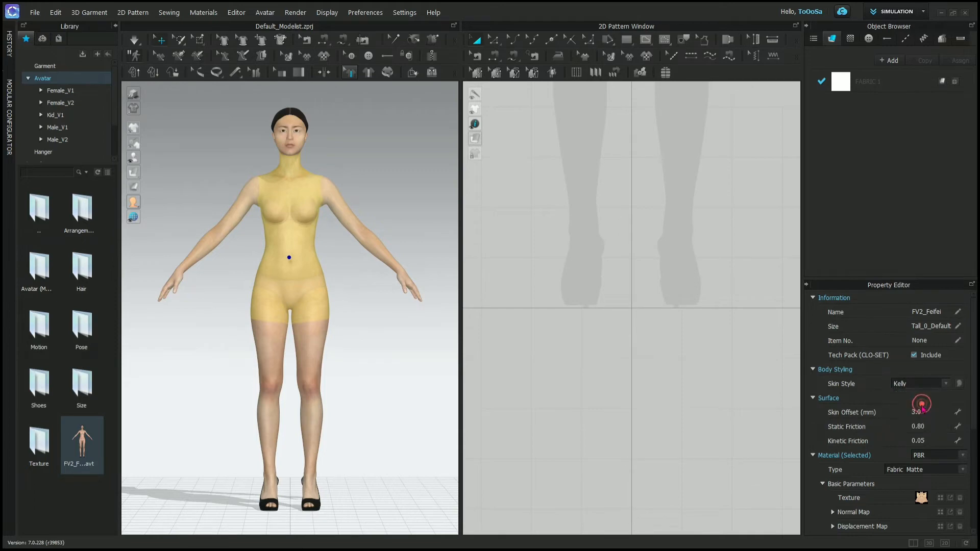
- Restore the Feifei skin style and set the hair to the custom orange F66200 in the Style Configurator
click(959, 384)
click(943, 385)
click(924, 393)
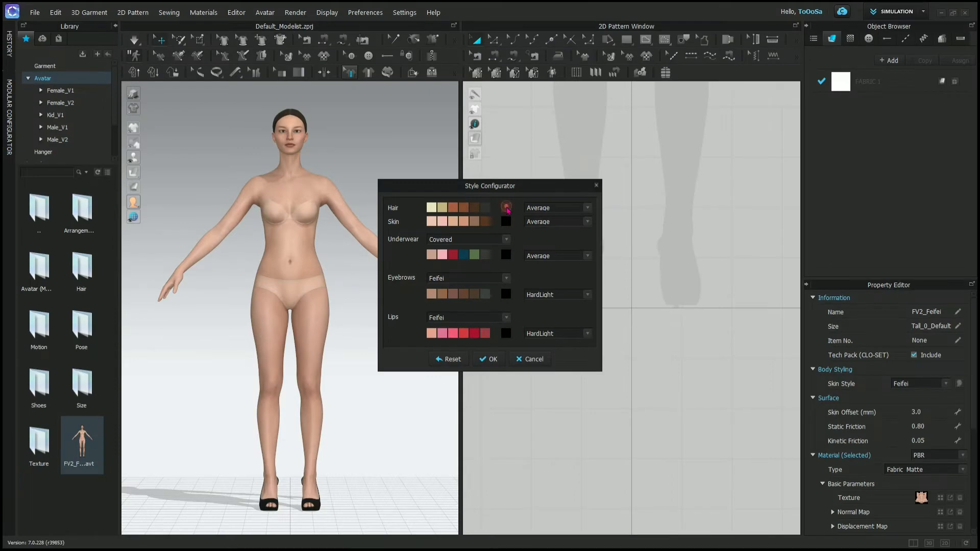
click(506, 208)
click(378, 308)
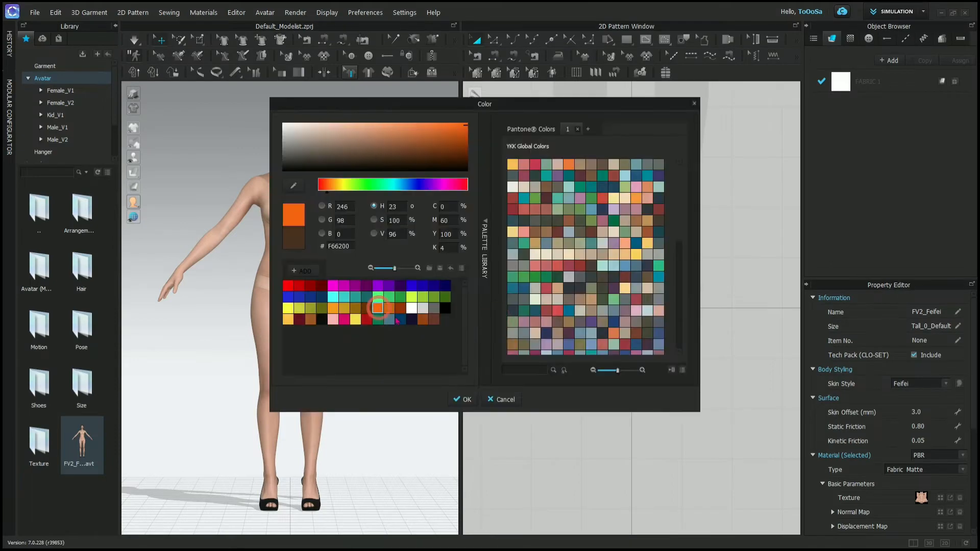
click(465, 399)
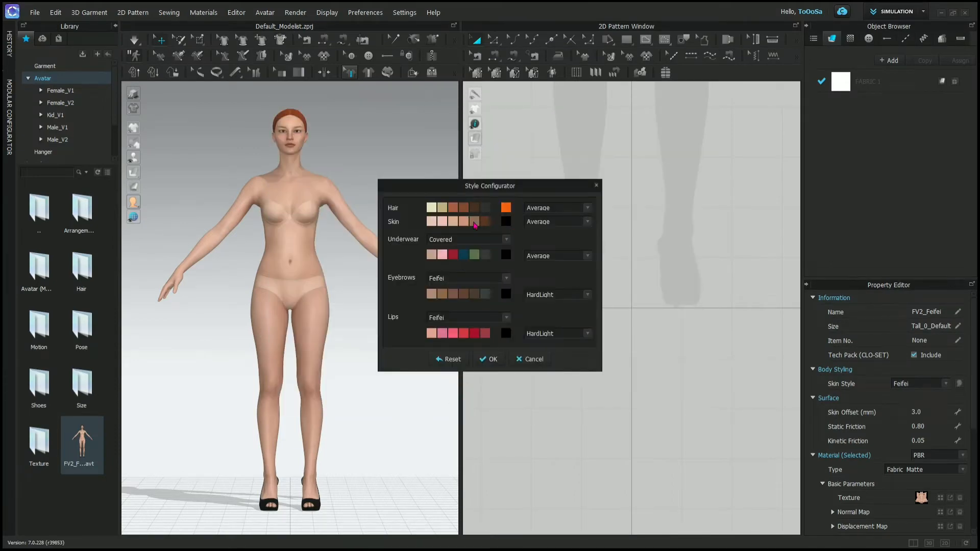
- Try several preset skin tones in the Style Configurator, ending on a light peach-tan shade
click(474, 221)
click(465, 221)
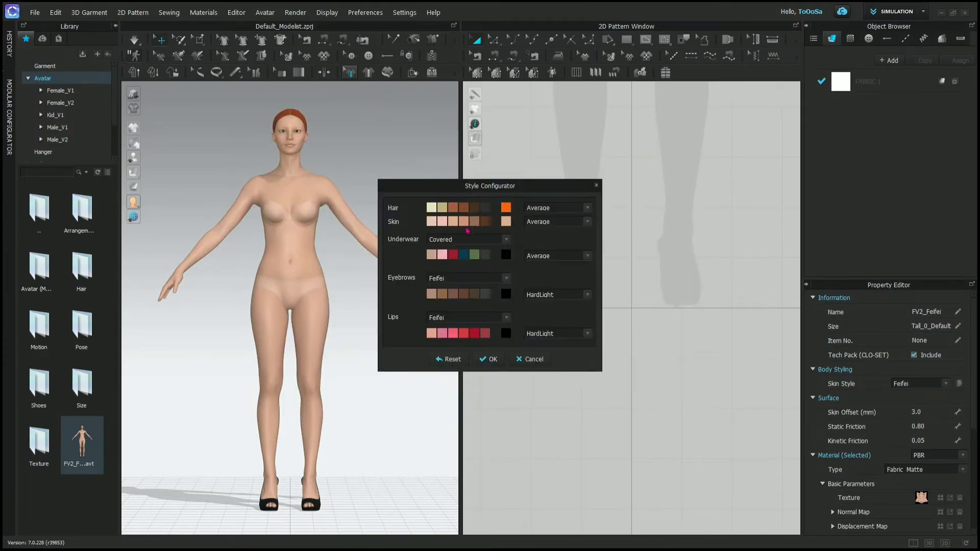
click(464, 223)
click(452, 221)
- Apply preset colours to the avatar's styling: dark blue underwear, dark brown eyebrows and dark red lips
click(486, 255)
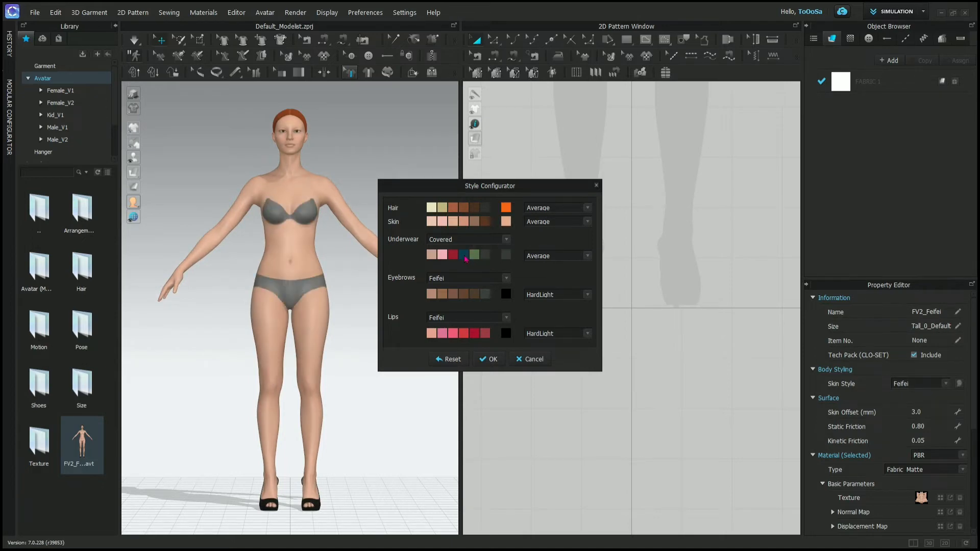
click(475, 295)
click(475, 334)
- Give the avatar's hair the blue-grey colour sampled from its bra with the eyedropper, and accept the Style Configurator settings
click(466, 211)
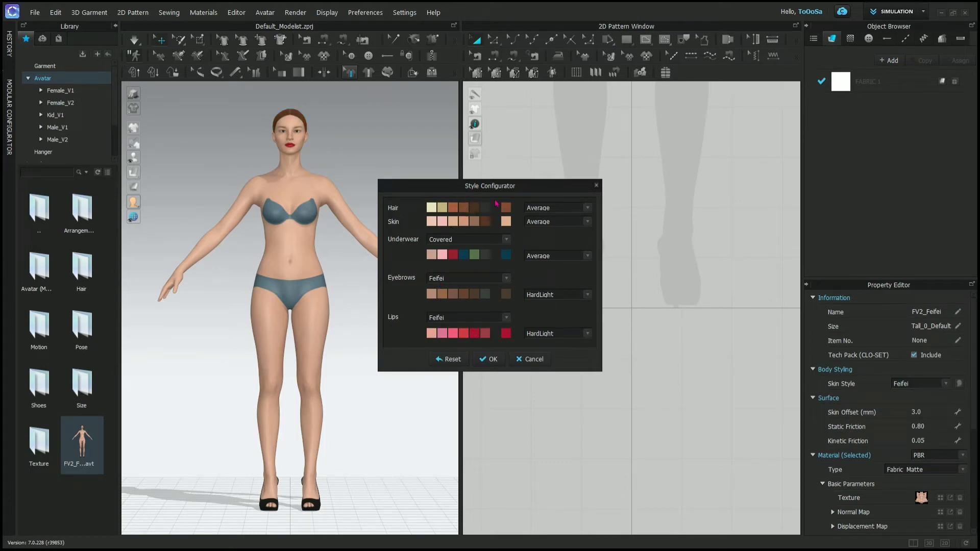
click(506, 212)
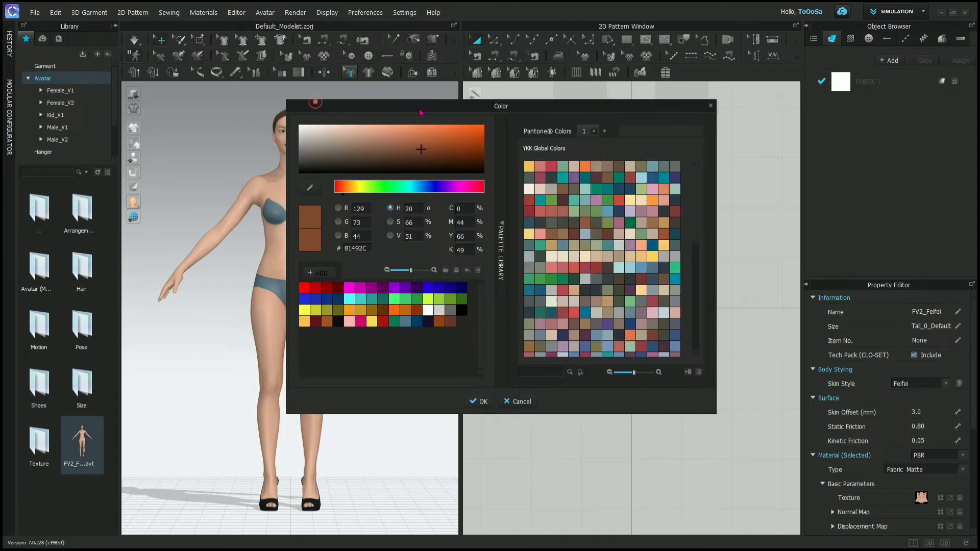
click(450, 197)
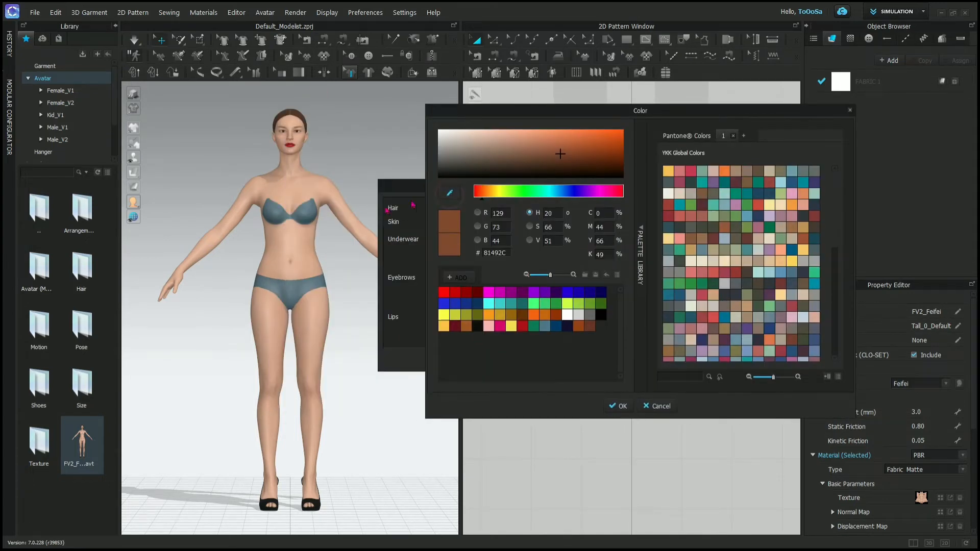
click(314, 205)
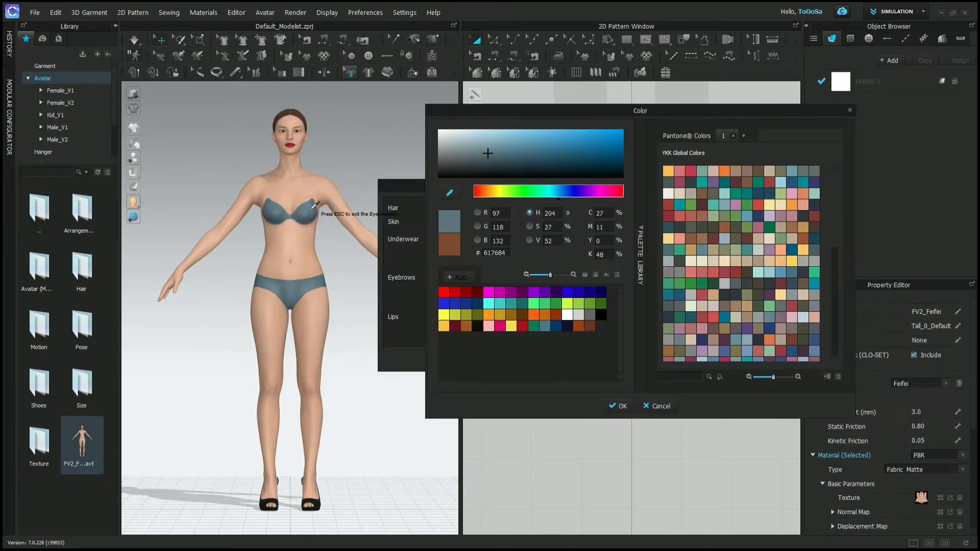
click(276, 211)
click(621, 407)
click(491, 359)
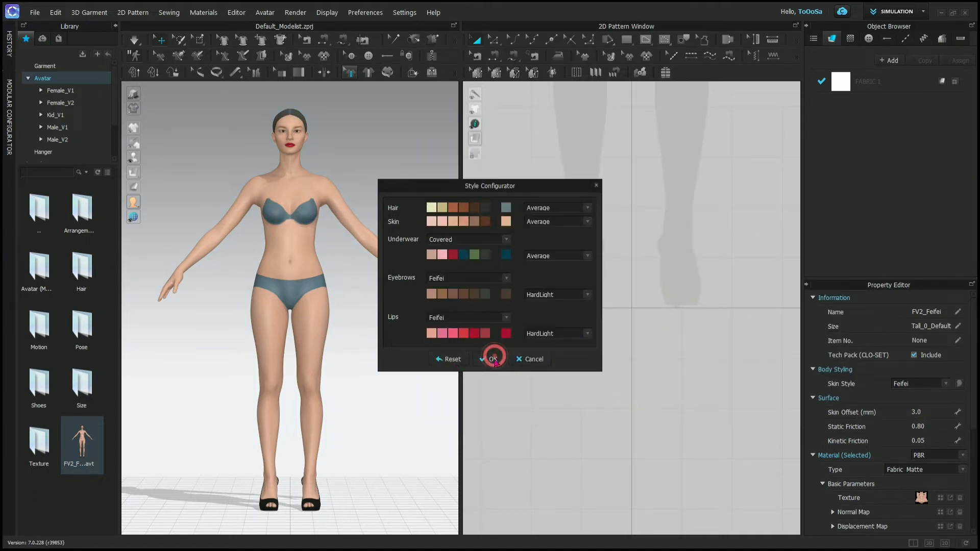
click(384, 183)
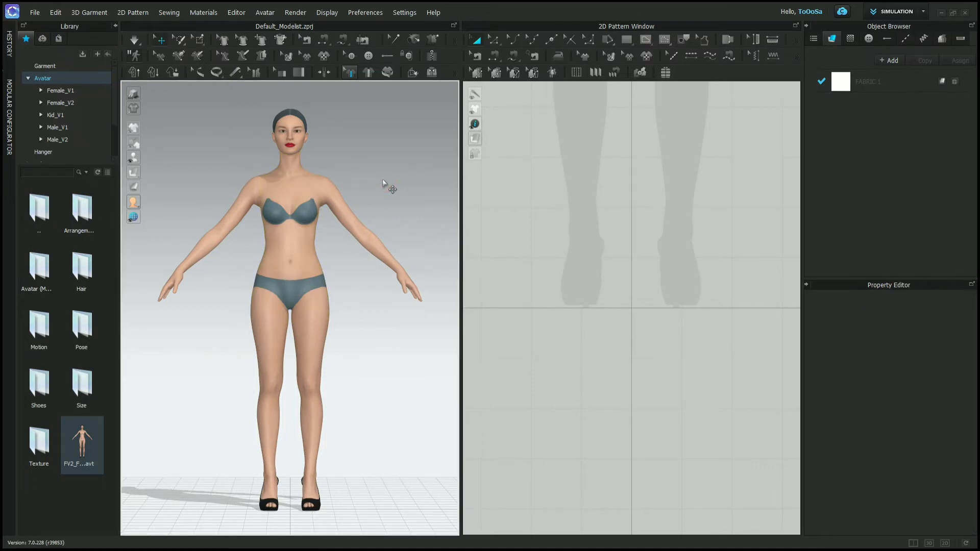
- Collapse the Avatar folder, open the Library's Hanger folder and load the first adult hanger into the 3D window
click(55, 95)
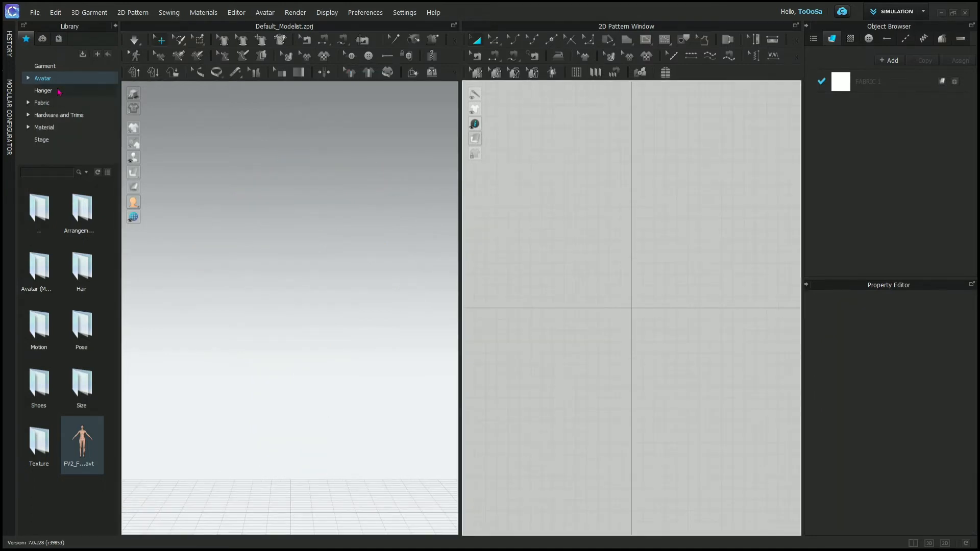
click(58, 92)
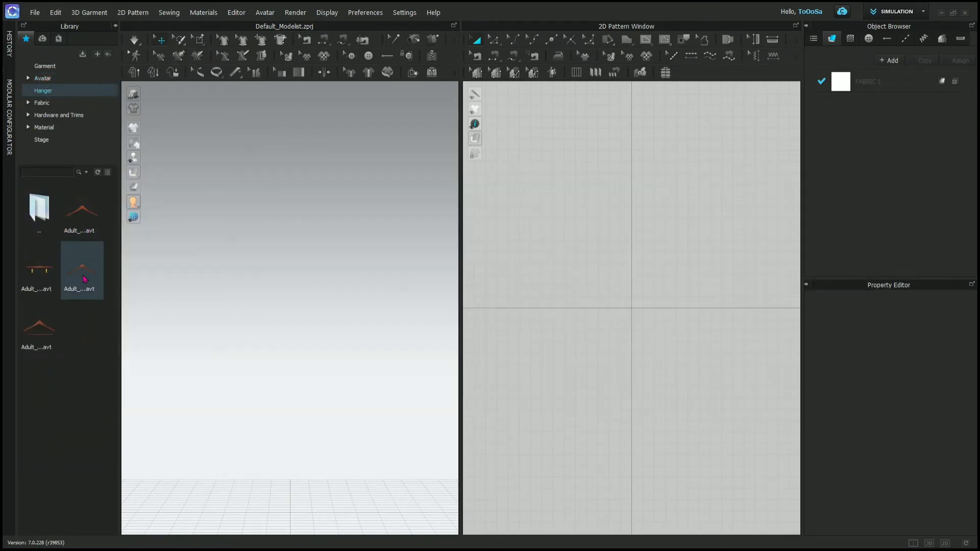
mouse_move(84, 278)
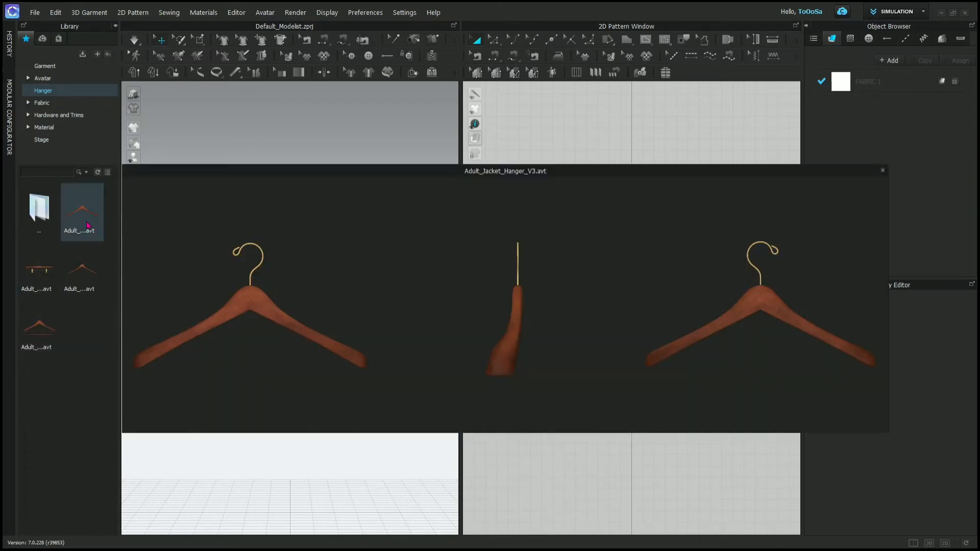
double_click(88, 225)
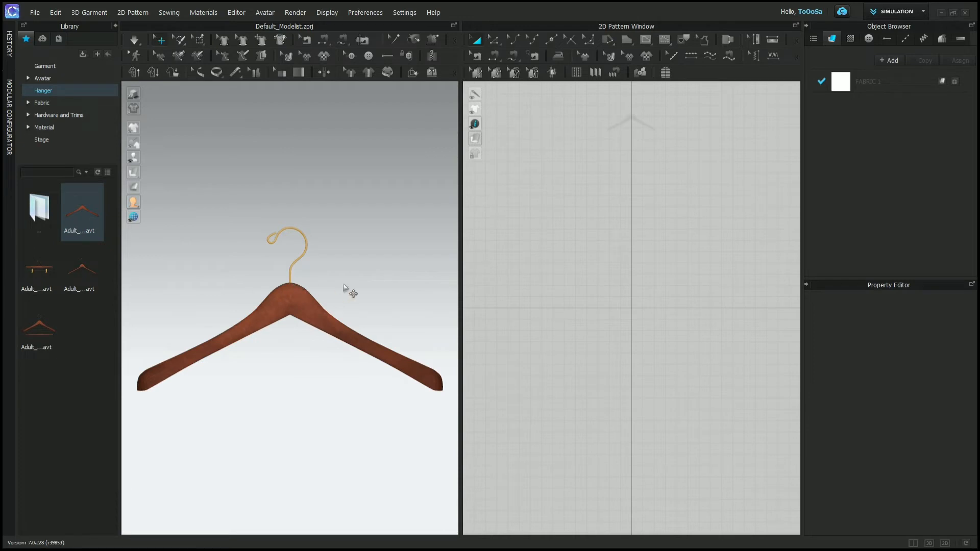
mouse_move(341, 281)
right_down()
mouse_move(286, 295)
mouse_move(101, 304)
mouse_move(195, 191)
mouse_move(365, 323)
mouse_move(293, 335)
mouse_move(343, 293)
right_up()
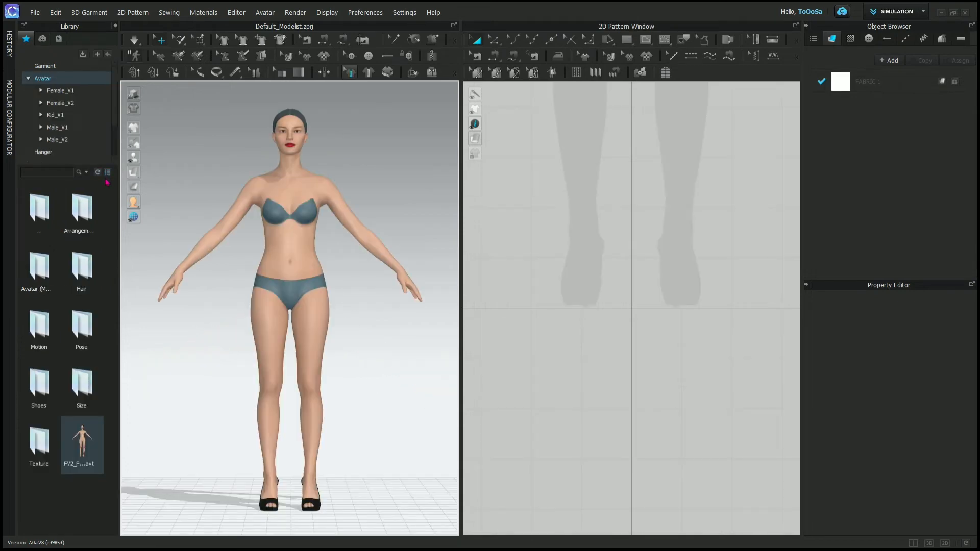
- Switch the Library contents to a list view and back to thumbnails
click(108, 173)
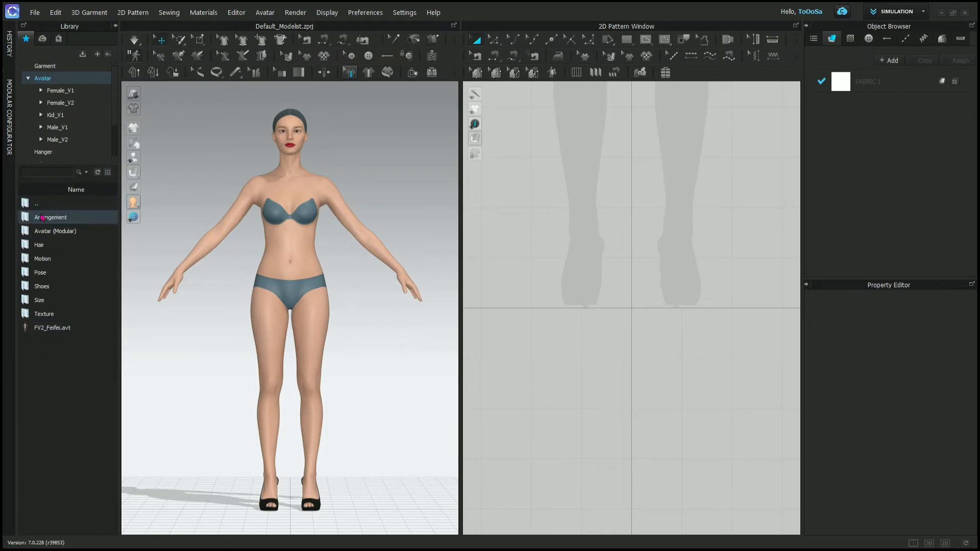
click(99, 178)
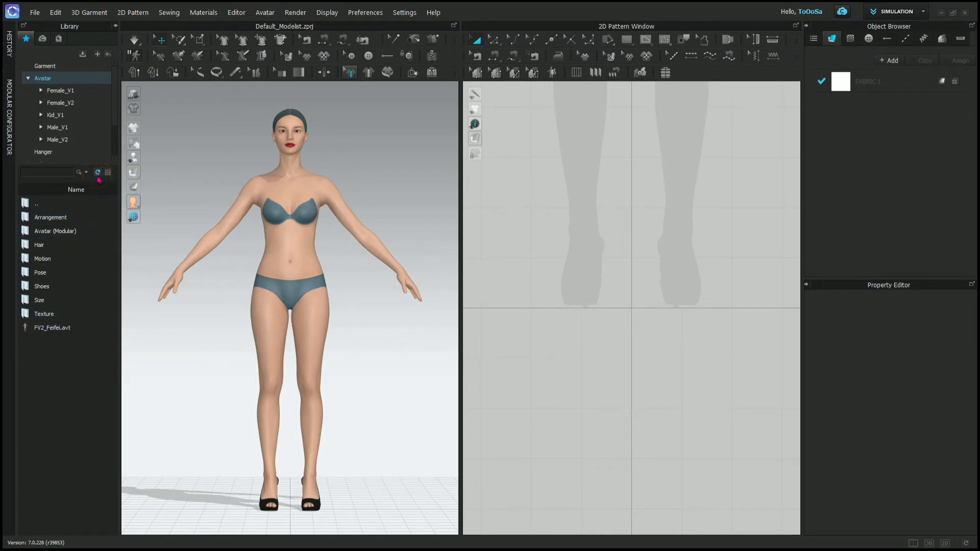
click(108, 173)
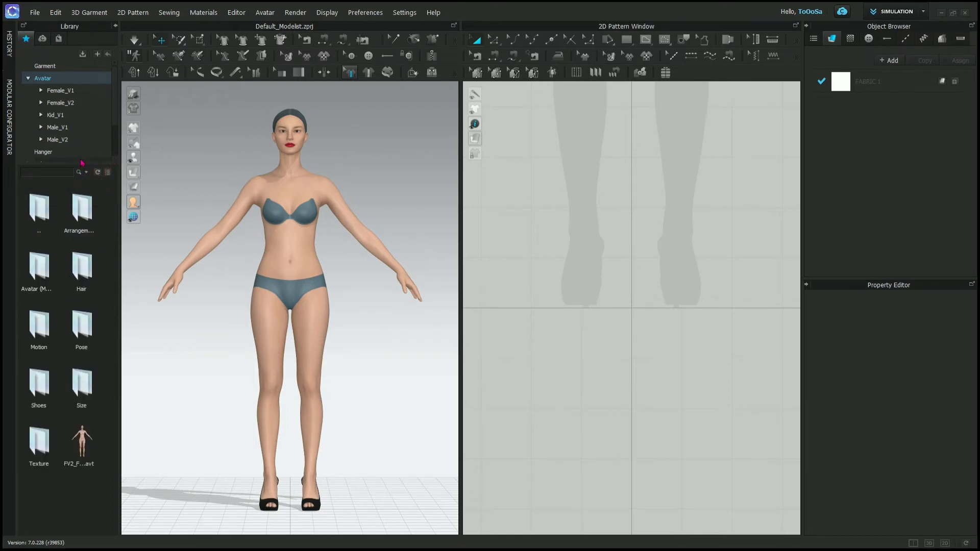
- Collapse the Avatar folder, open the Library's Fabric folder and look through its preset fabrics from cotton to wool
click(28, 78)
click(45, 103)
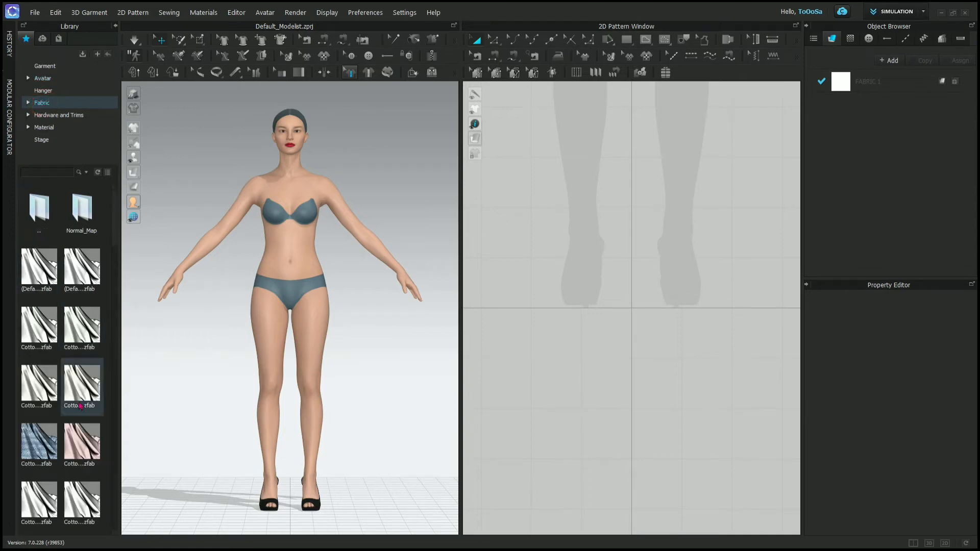
scroll(54, 338, down, 10)
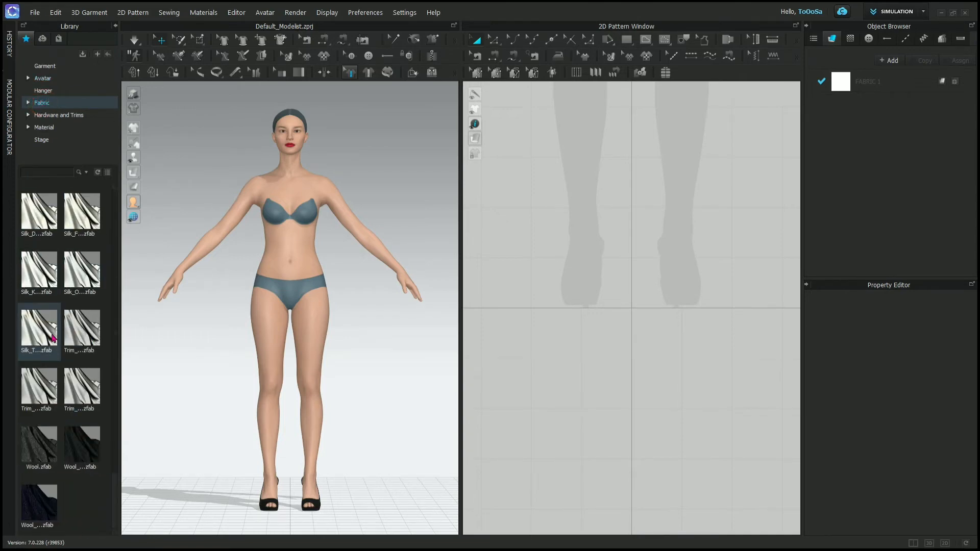
scroll(53, 338, up, 10)
scroll(52, 349, down, 10)
mouse_move(52, 344)
scroll(59, 311, up, 5)
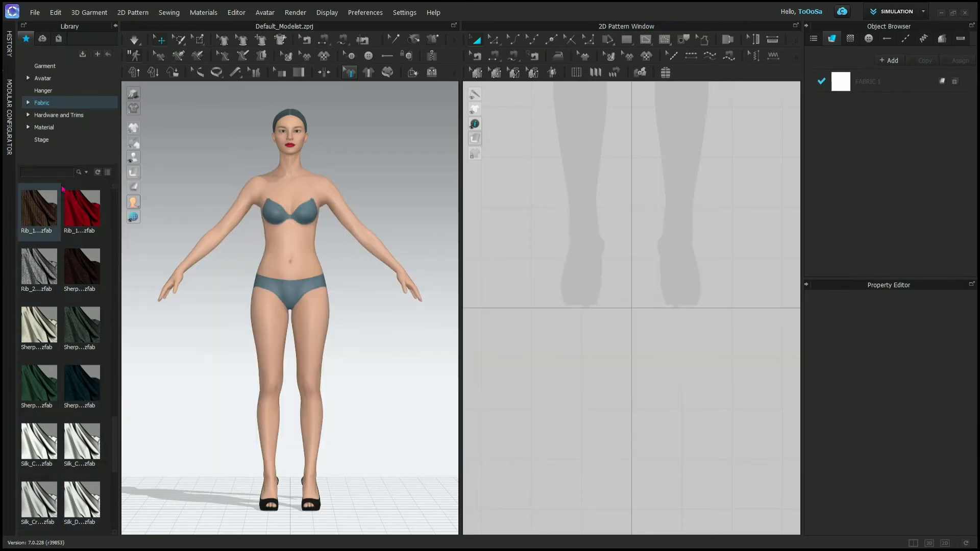
- Examine the rib, Silk_Charmeuse, Trim_Full_Grain_Leather and Linen presets in the Fabric folder, including their construction, composition, weight and thickness details
double_click(48, 208)
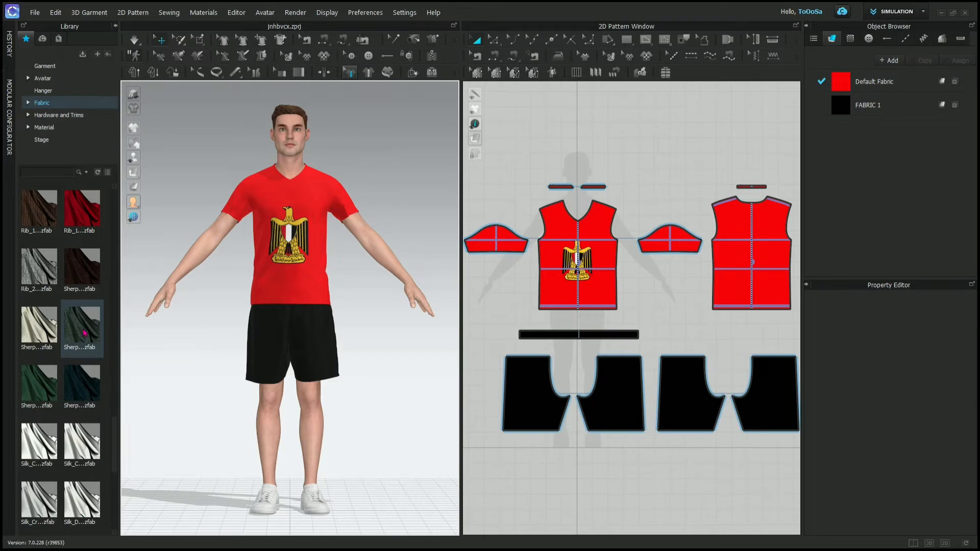
mouse_move(84, 333)
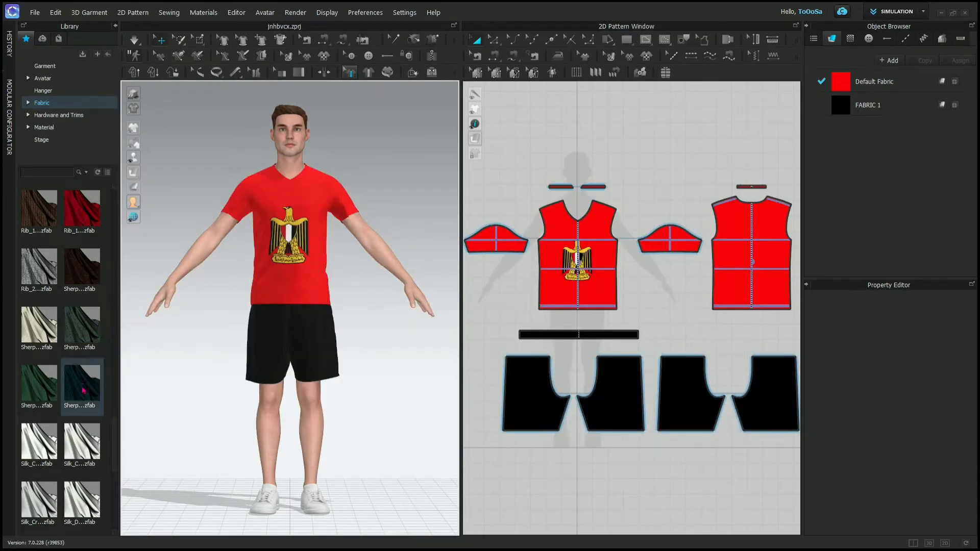
mouse_move(84, 391)
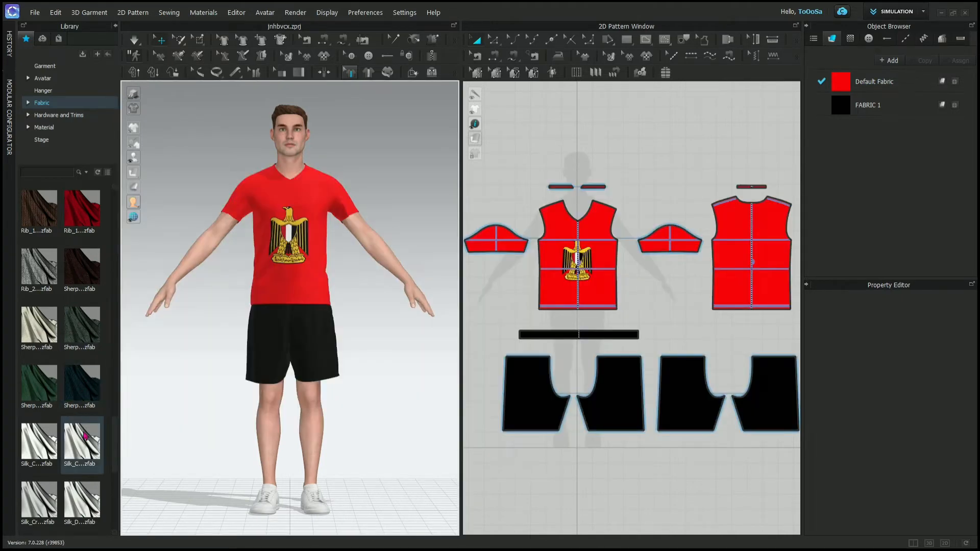
mouse_move(86, 436)
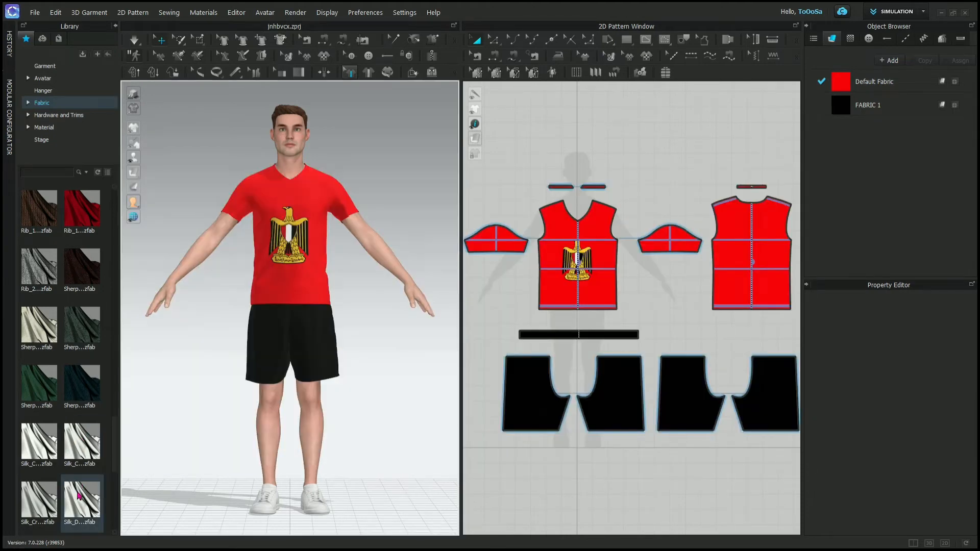
scroll(80, 495, down, 5)
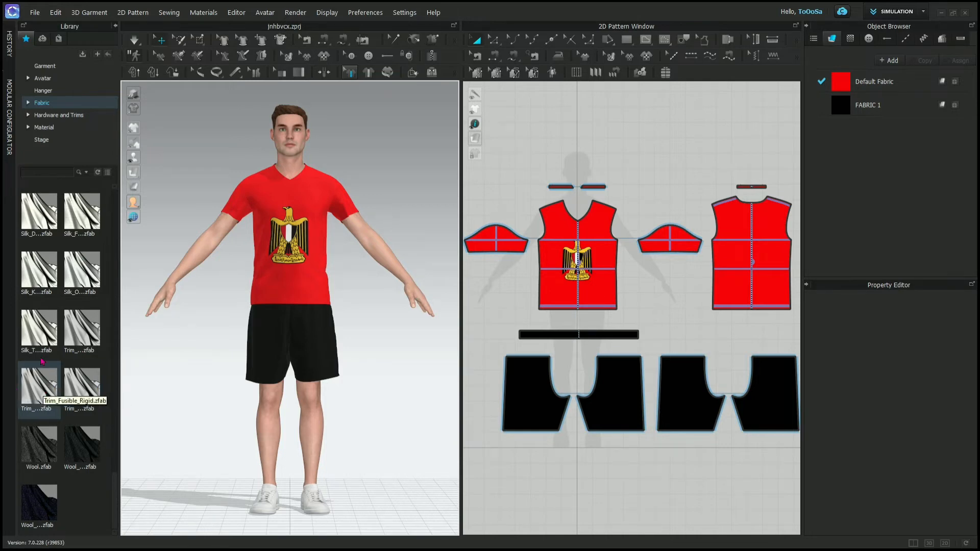
mouse_move(42, 334)
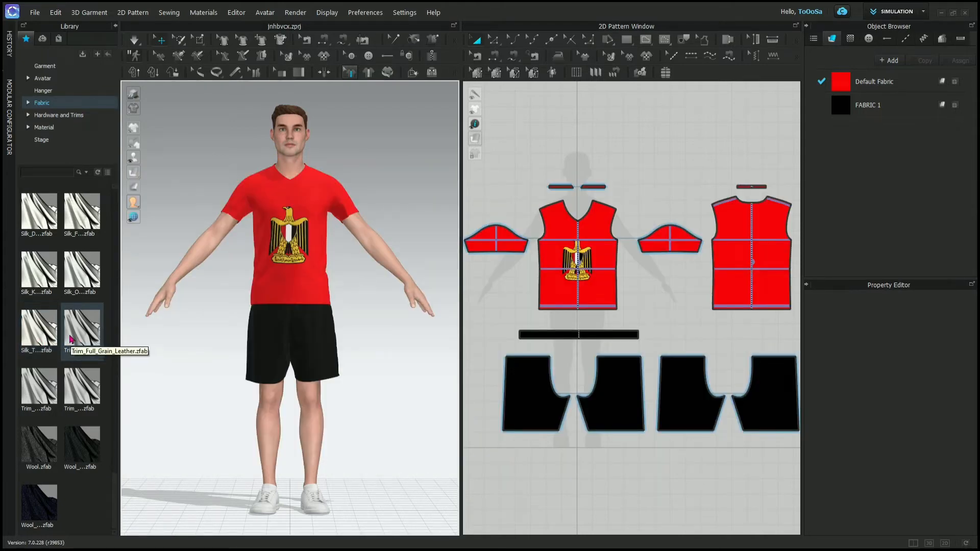
scroll(71, 338, up, 3)
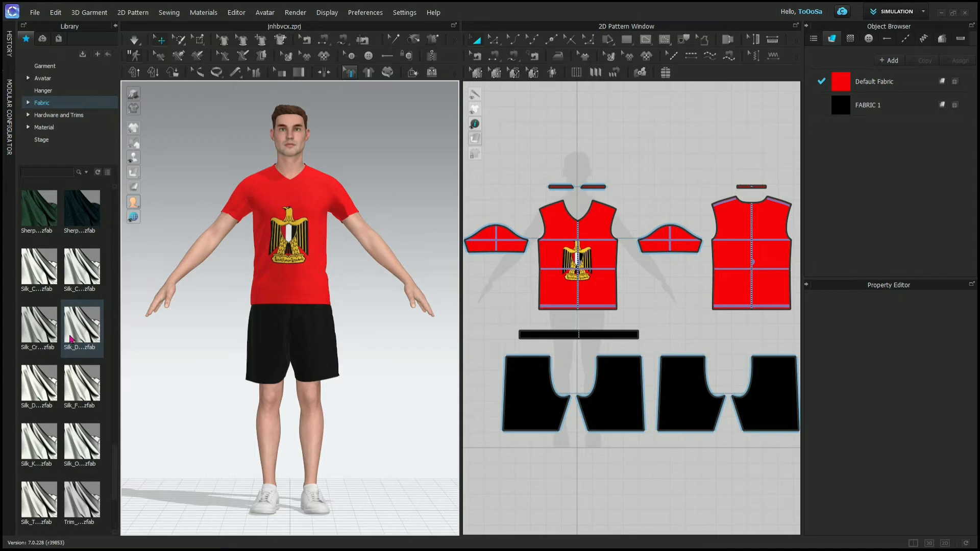
scroll(71, 338, up, 3)
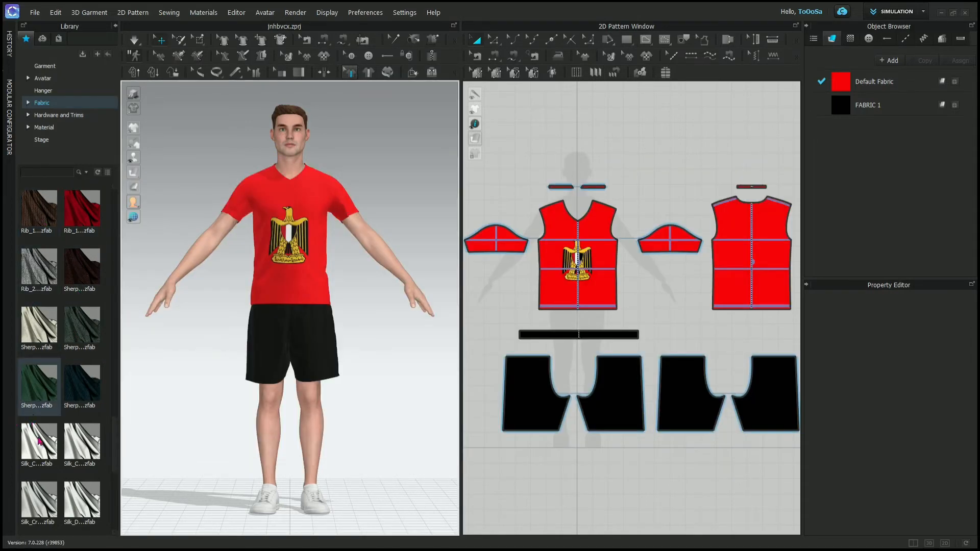
mouse_move(40, 453)
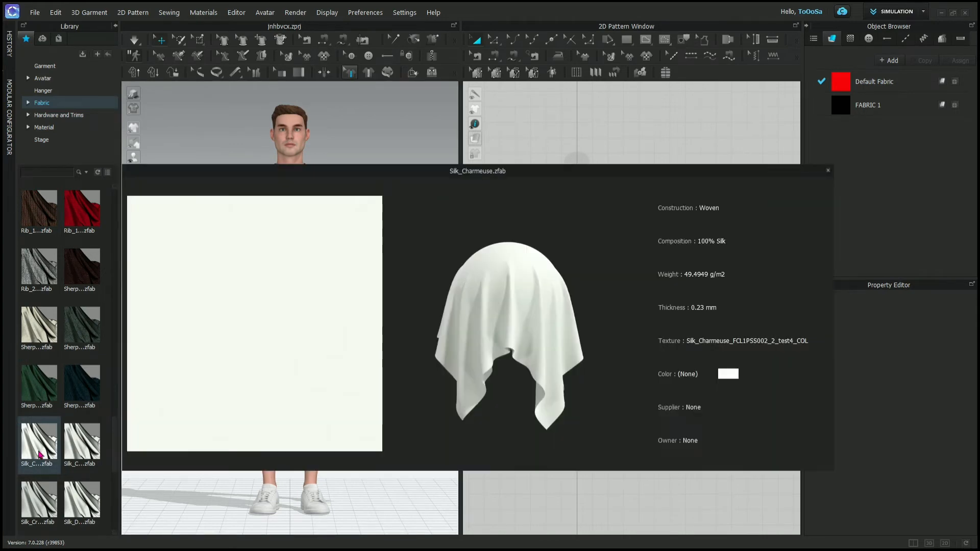
scroll(39, 453, up, 5)
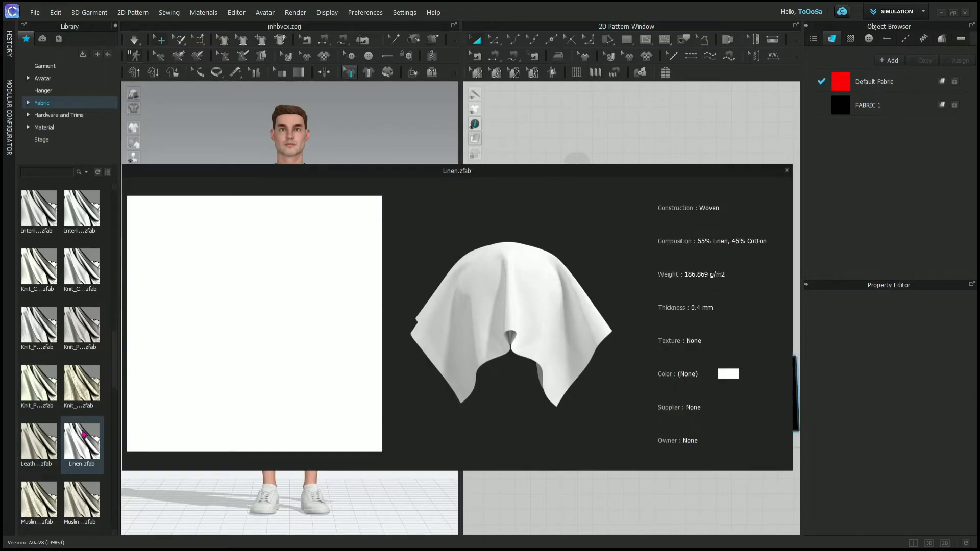
scroll(83, 434, down, 3)
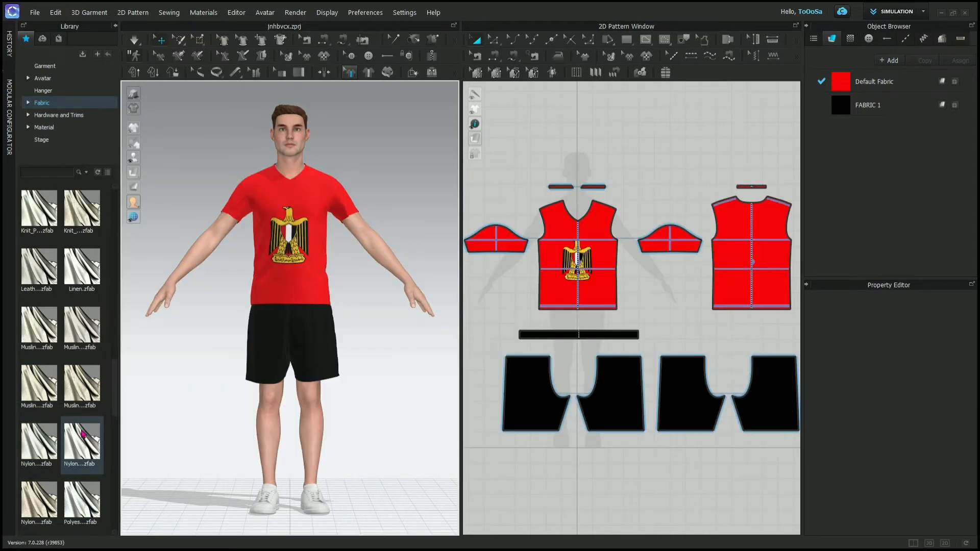
- Open the Button folder under Hardware and Trims and look through the sew-on, snap and eyelet presets
click(44, 116)
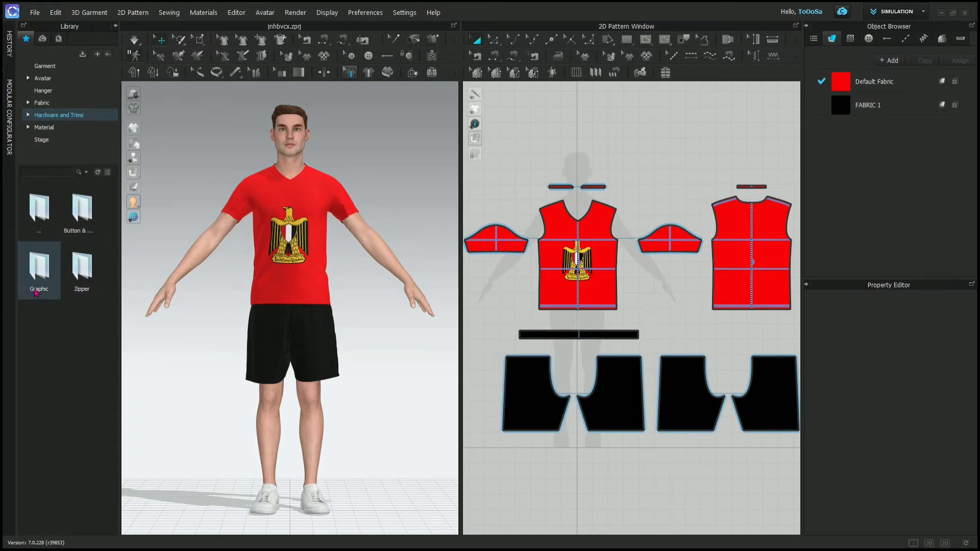
double_click(82, 209)
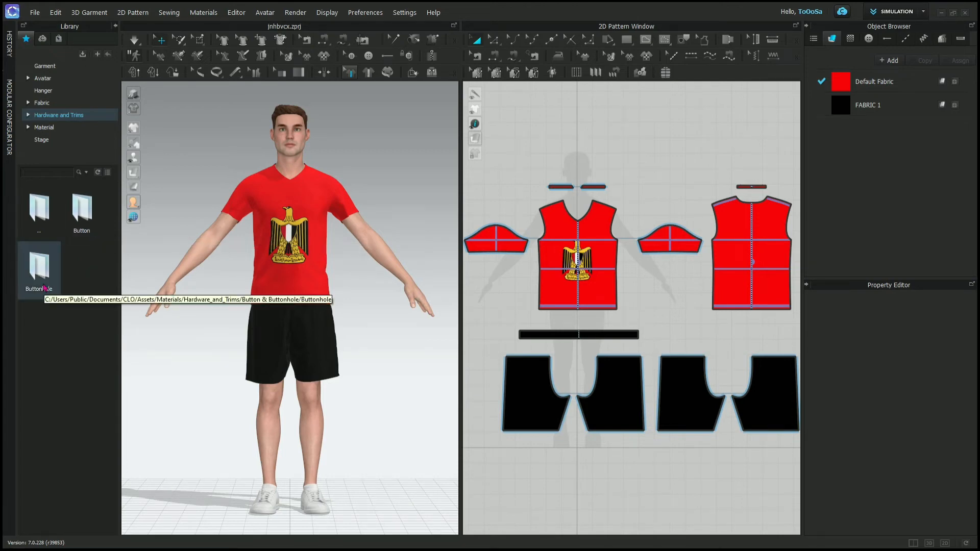
double_click(81, 216)
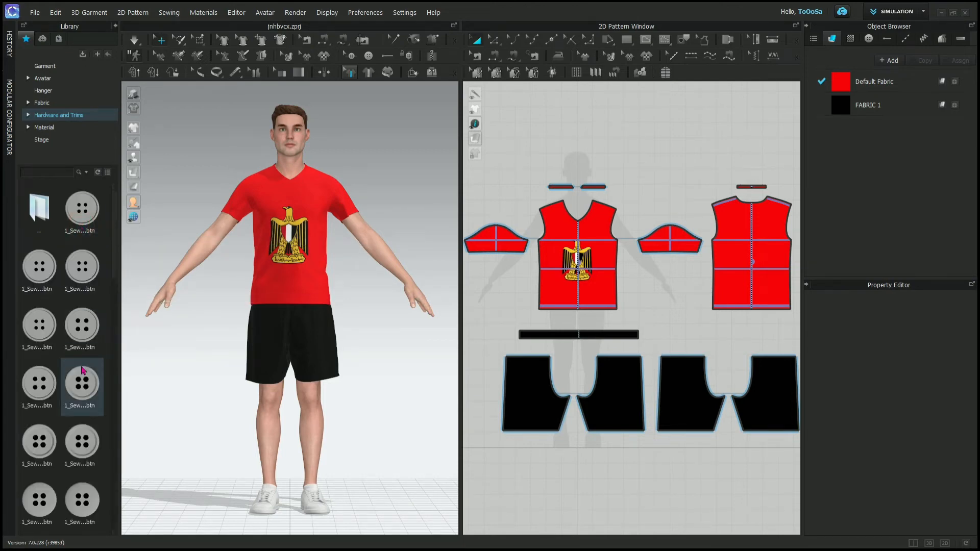
scroll(83, 387, down, 5)
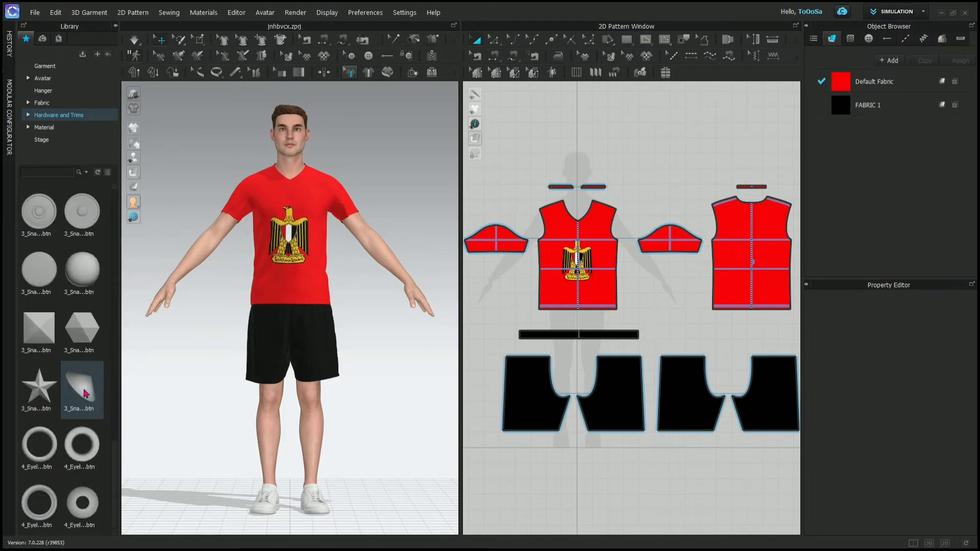
click(36, 509)
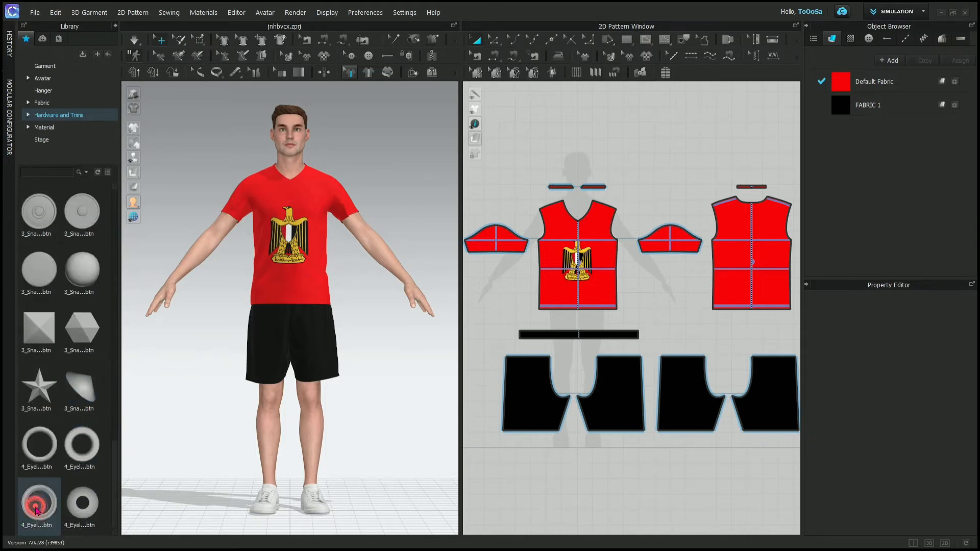
scroll(42, 296, up, 10)
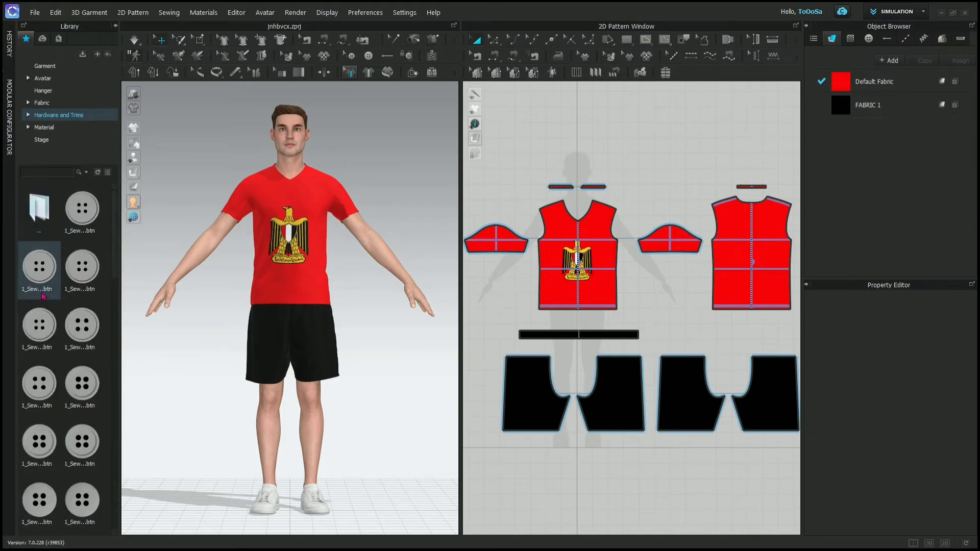
- Go back up to the Buttonhole folder and add the straight eyelet buttonhole preset Buttonhole_1_Eyelet_Straight to the project
double_click(38, 209)
double_click(40, 270)
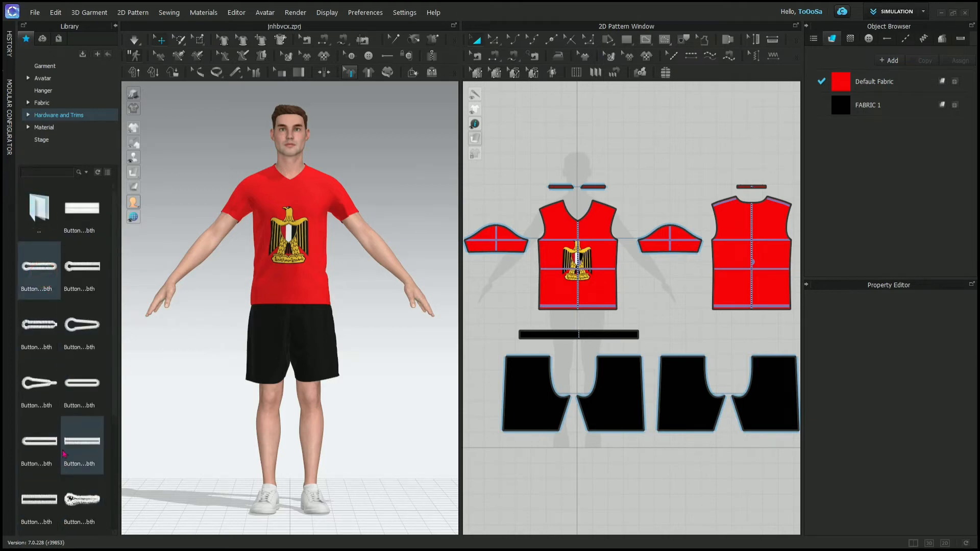
scroll(61, 363, down, 3)
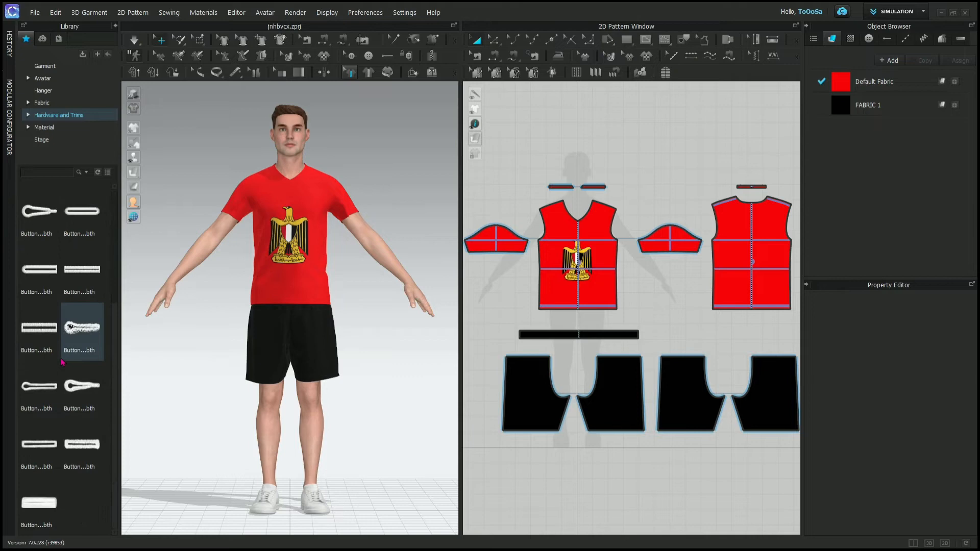
double_click(51, 387)
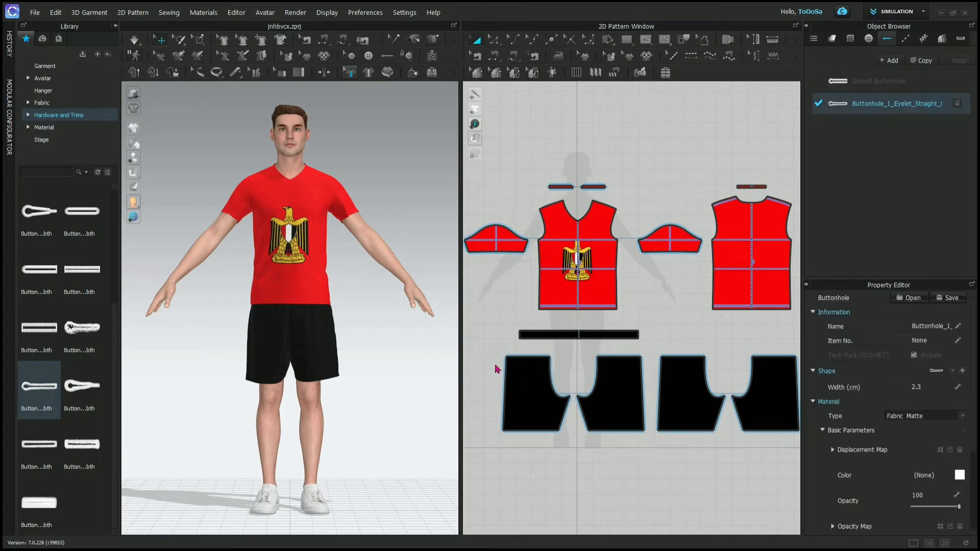
- Open the Graphic folder under Hardware and Trims and look at its CLO graphic preset
click(492, 310)
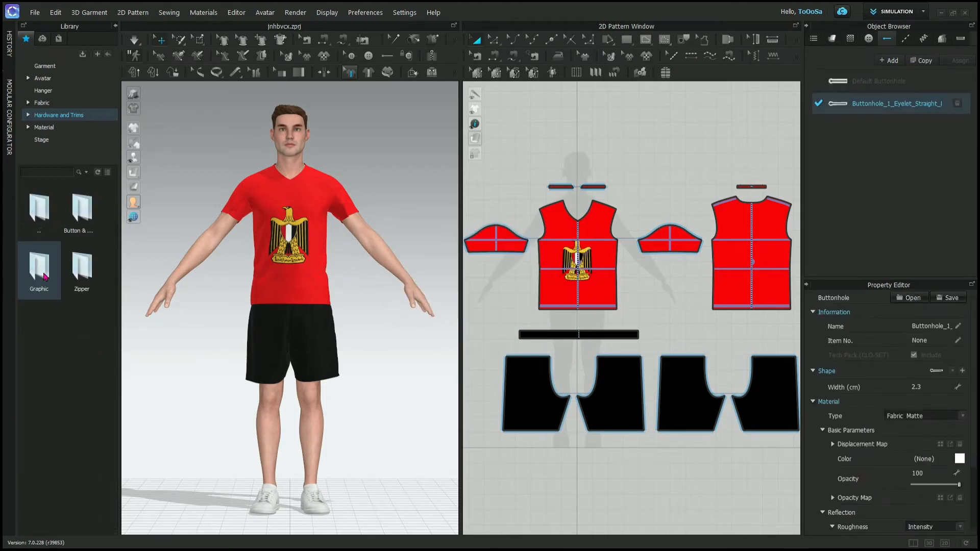
double_click(43, 272)
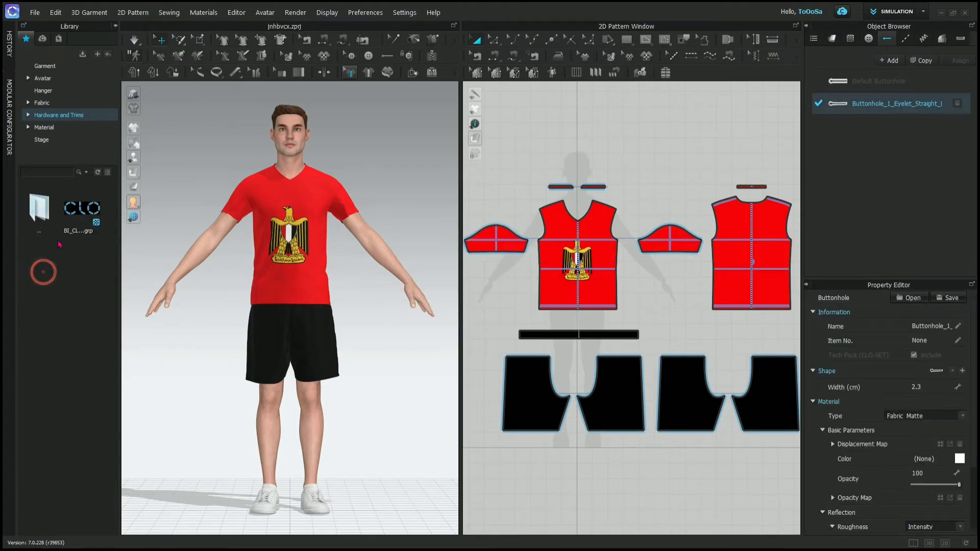
mouse_move(86, 211)
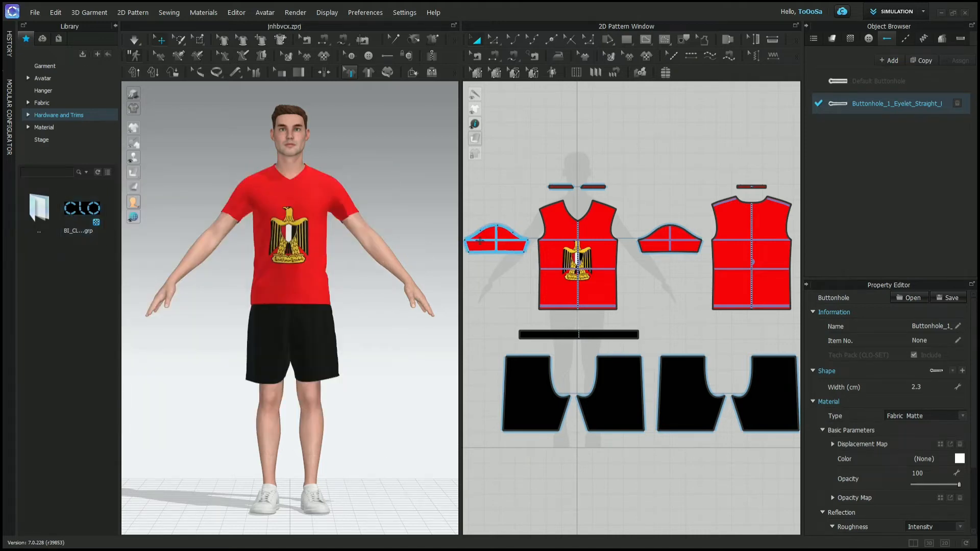
- Go back up to Hardware and Trims, open the Zipper folder and look through its bottom stopper presets
double_click(37, 214)
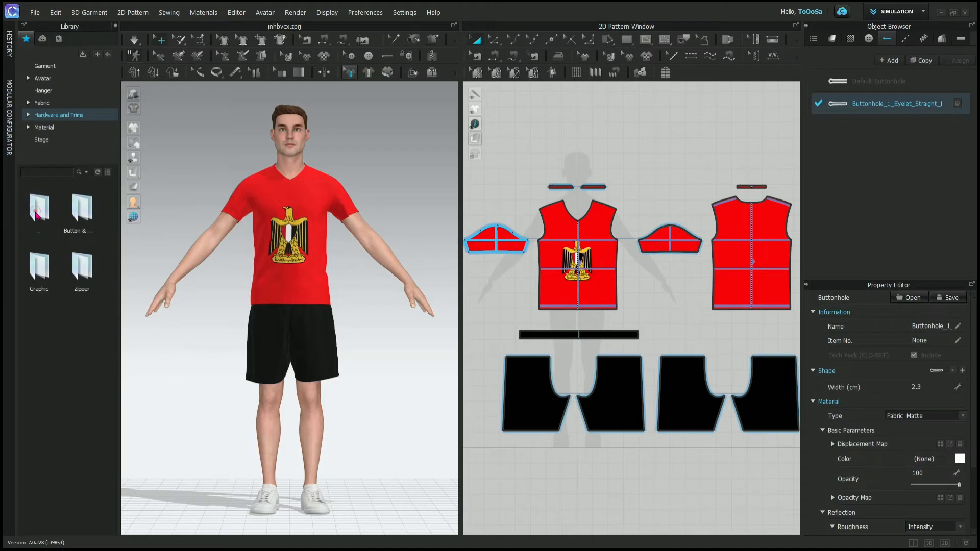
double_click(84, 270)
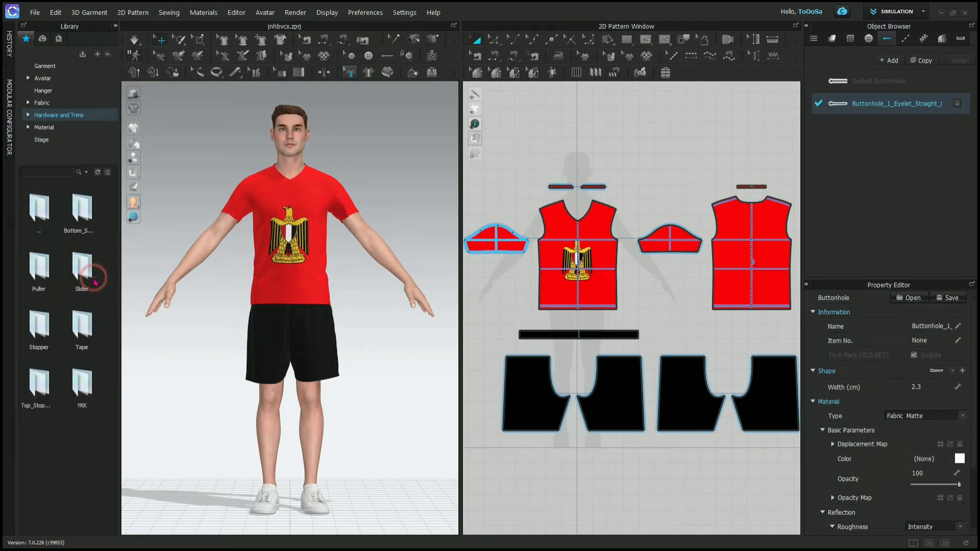
double_click(72, 224)
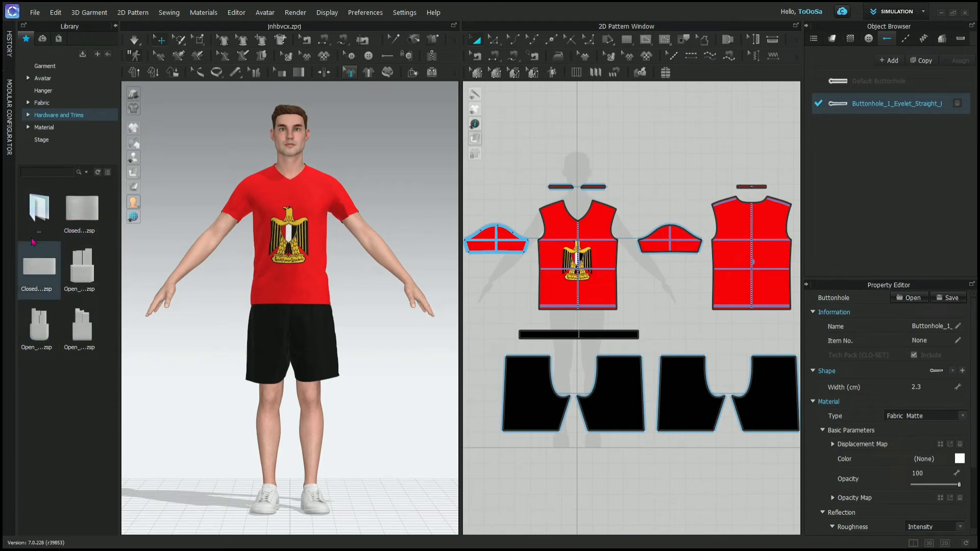
- Open the Puller folder under Zipper and look through the puller presets, previewing Puller_09.zpl
double_click(38, 209)
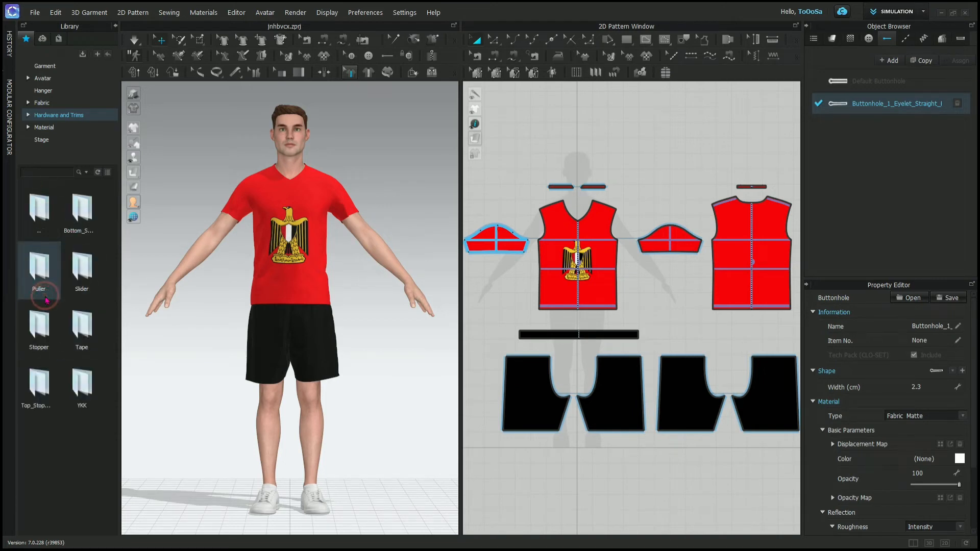
double_click(39, 268)
mouse_move(51, 517)
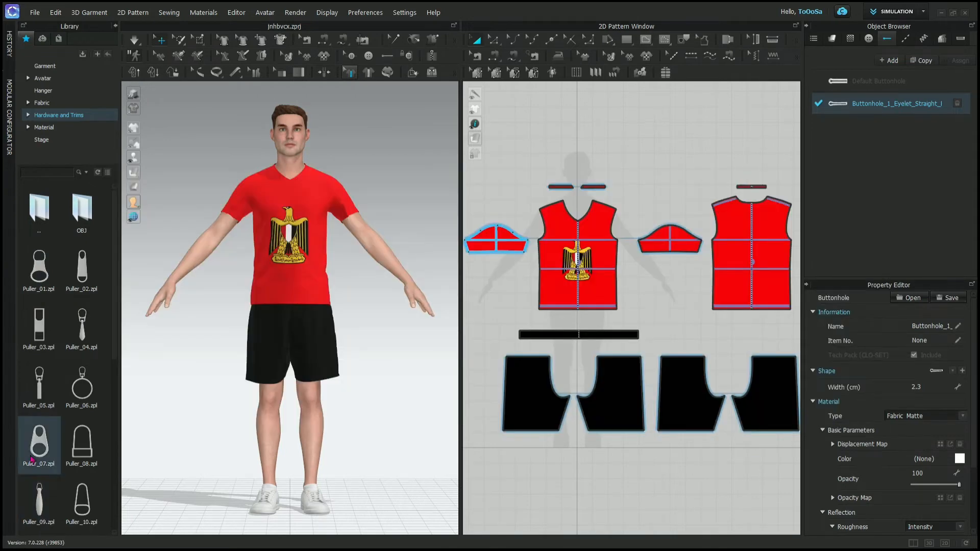
mouse_move(32, 459)
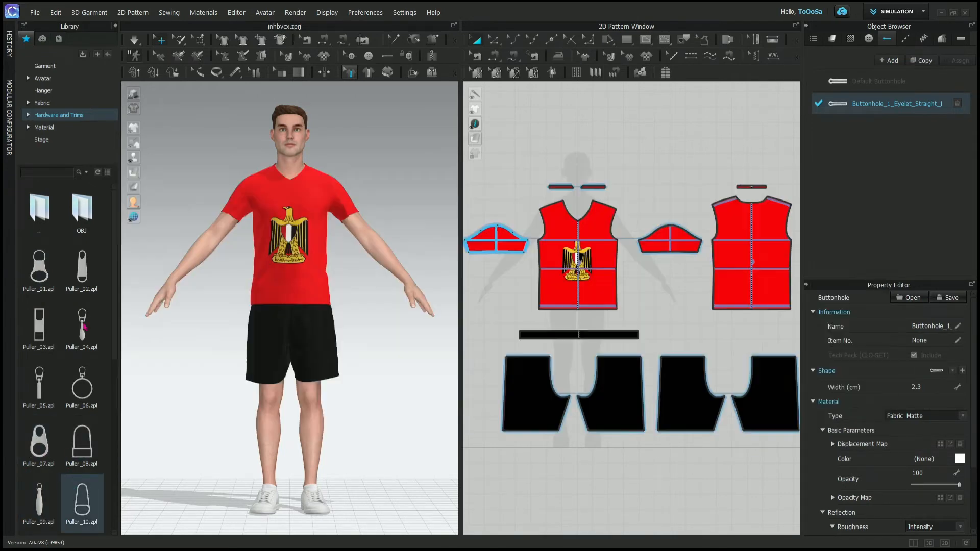
- Return to the Zipper folder, open the Slider folder and look through its slider presets
double_click(29, 230)
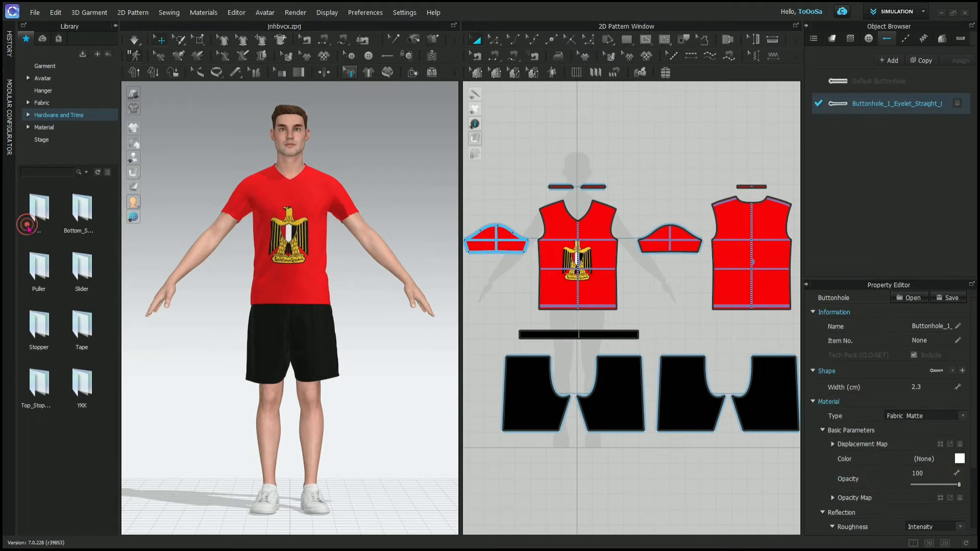
double_click(93, 270)
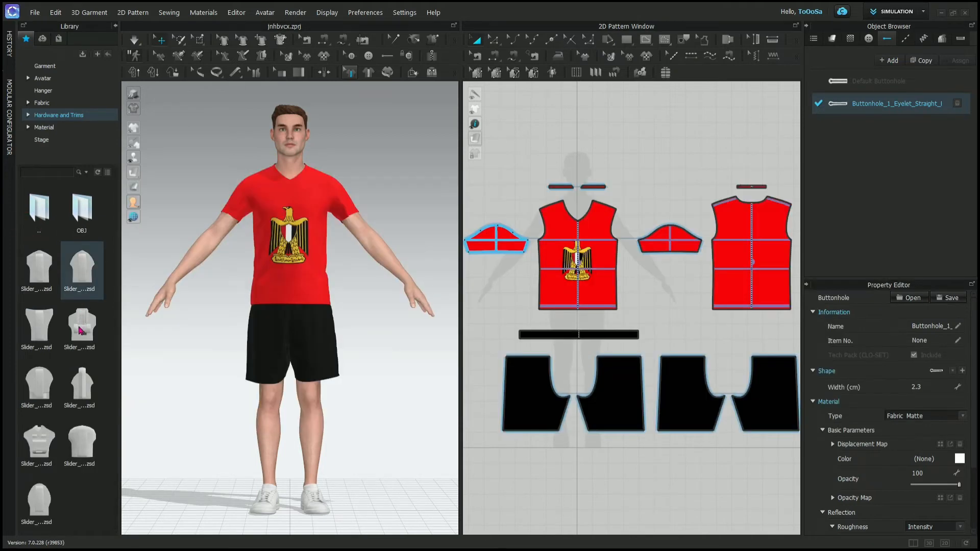
mouse_move(81, 330)
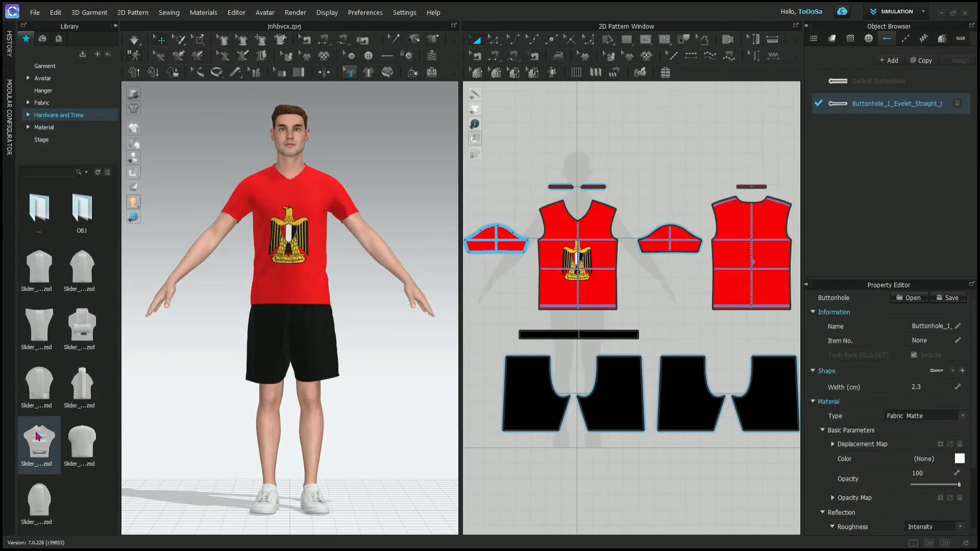
mouse_move(37, 436)
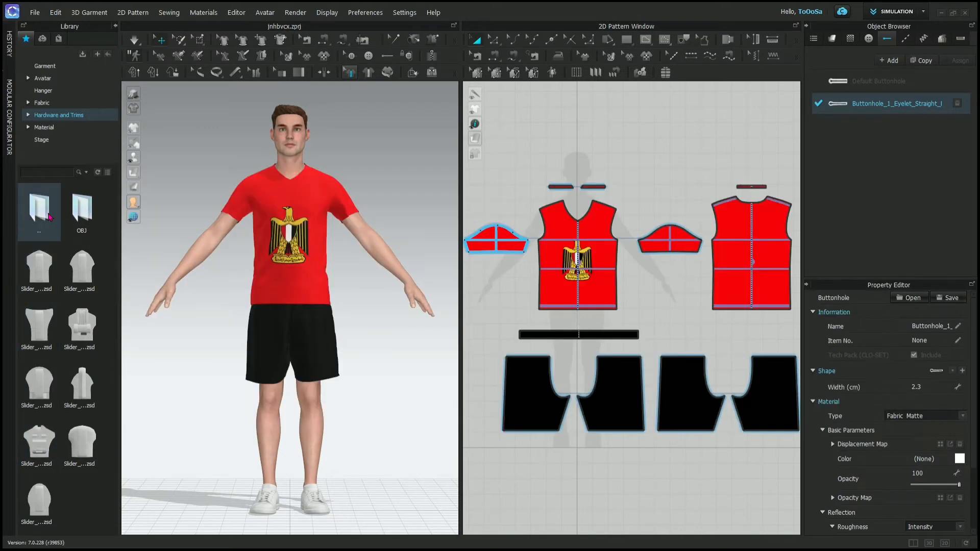
- Return to the Zipper folder, open the Top folder inside Stopper and look at its top stopper presets
double_click(39, 209)
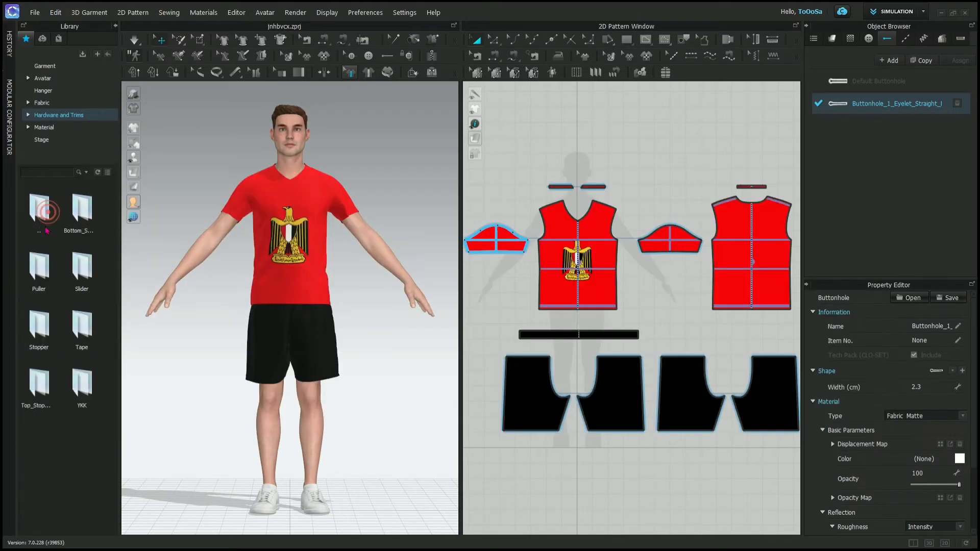
double_click(41, 323)
double_click(40, 266)
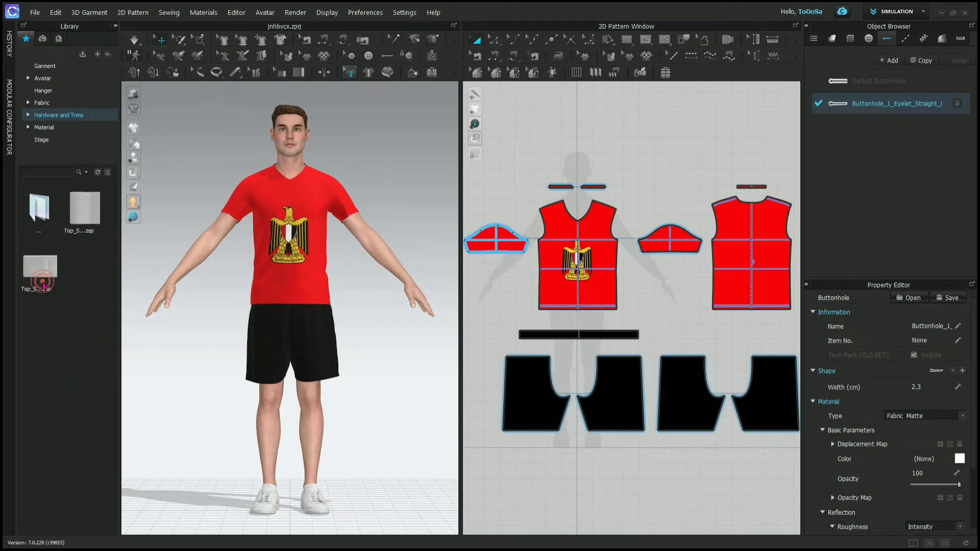
mouse_move(44, 276)
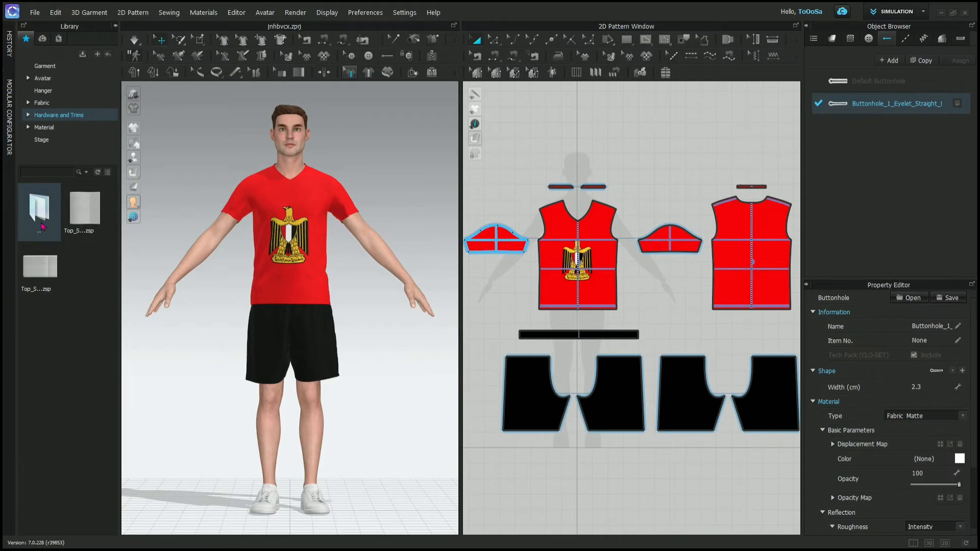
- Go back up to the Zipper folder, open the Tape folder and preview the Metal.png and Nylon.png zipper tape textures
double_click(42, 226)
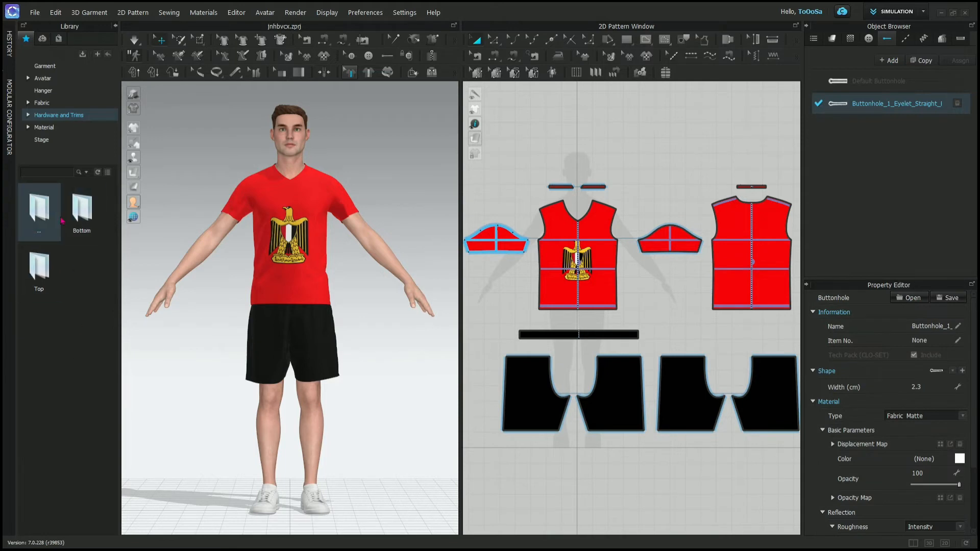
double_click(42, 222)
double_click(81, 338)
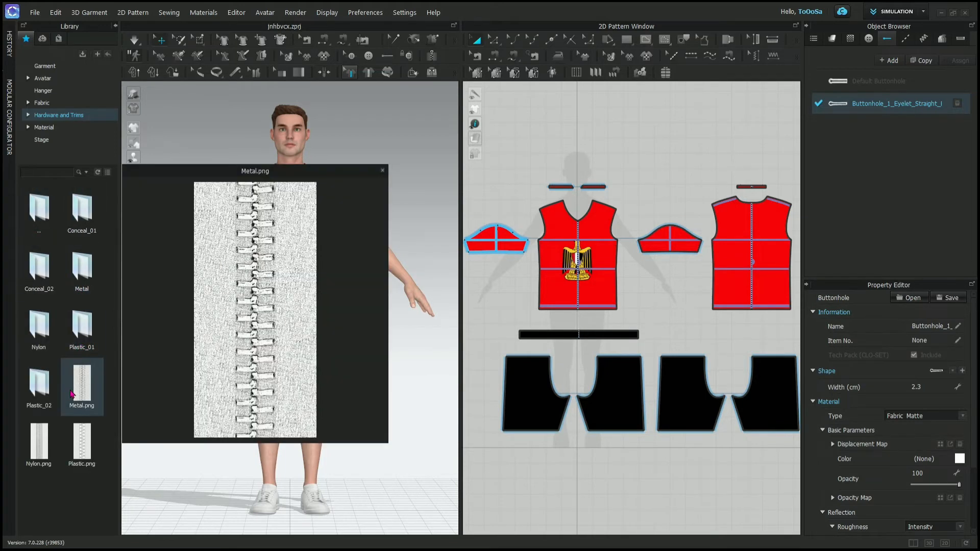
mouse_move(78, 432)
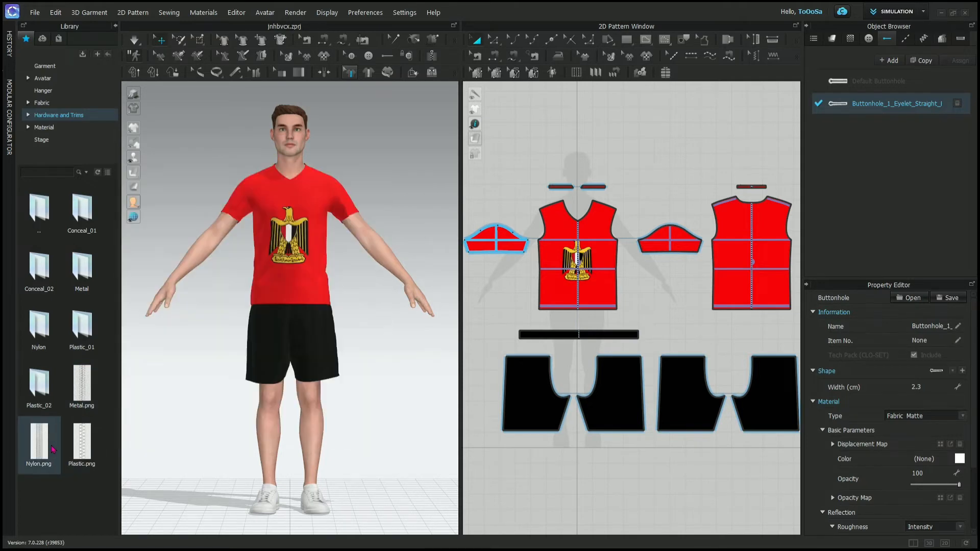
mouse_move(53, 449)
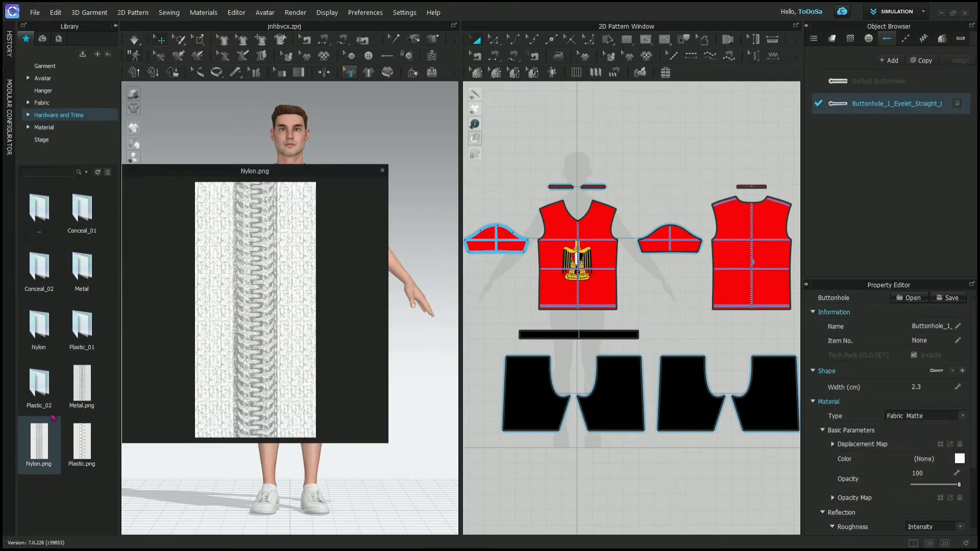
- Look through the texture images in the Nylon and Plastic_01 folders under Tape
double_click(54, 304)
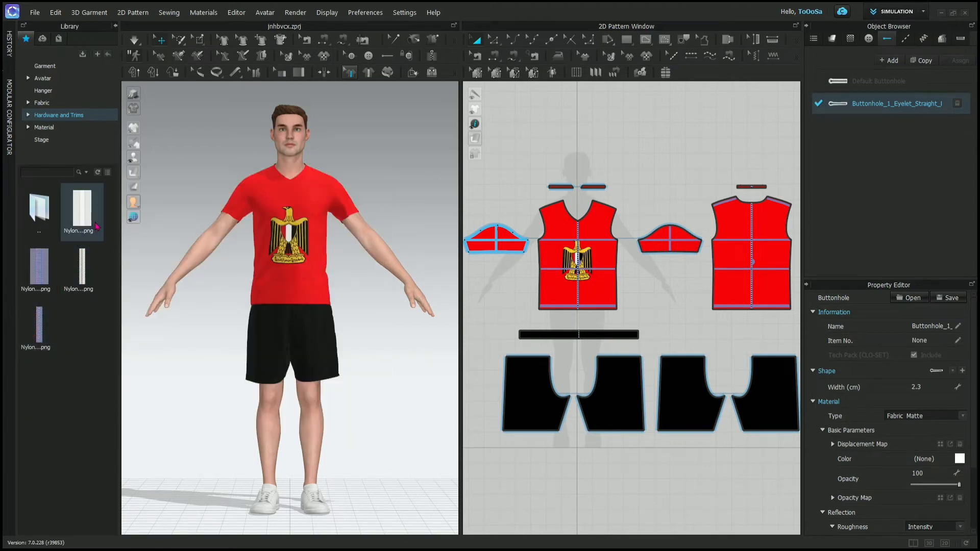
double_click(37, 207)
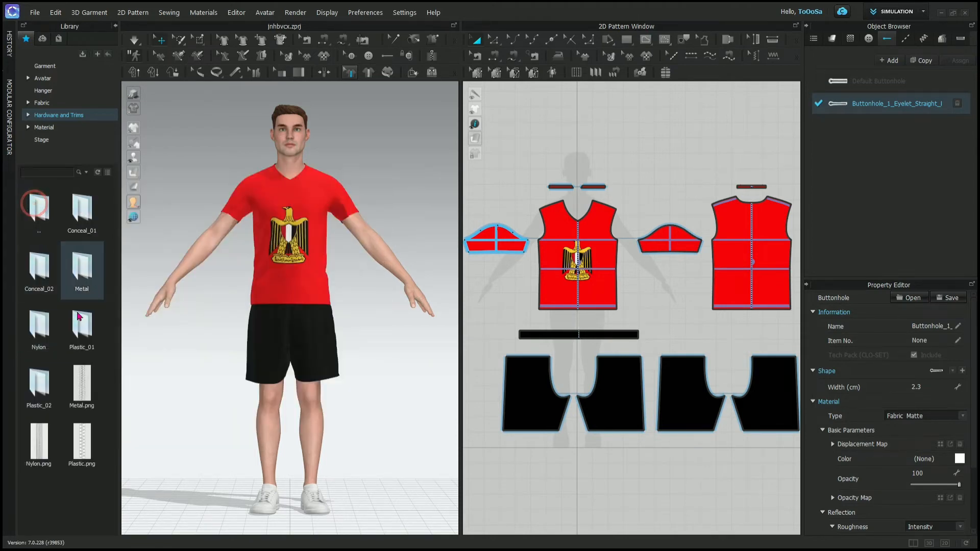
double_click(79, 317)
mouse_move(95, 235)
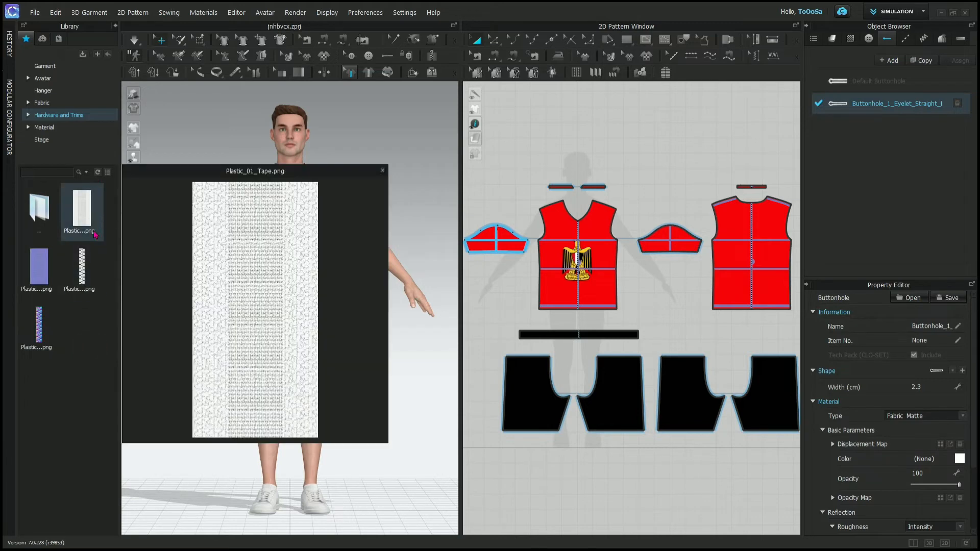
- Open the Library's Material folder and look at the nylon, polyester and stylized .sbsar presets in its subfolder
double_click(42, 220)
click(47, 127)
double_click(89, 202)
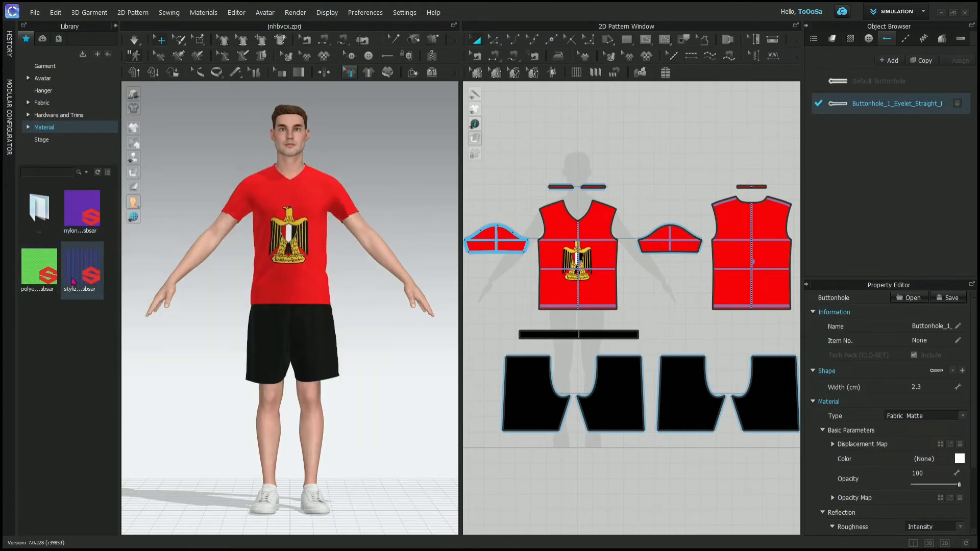
mouse_move(82, 213)
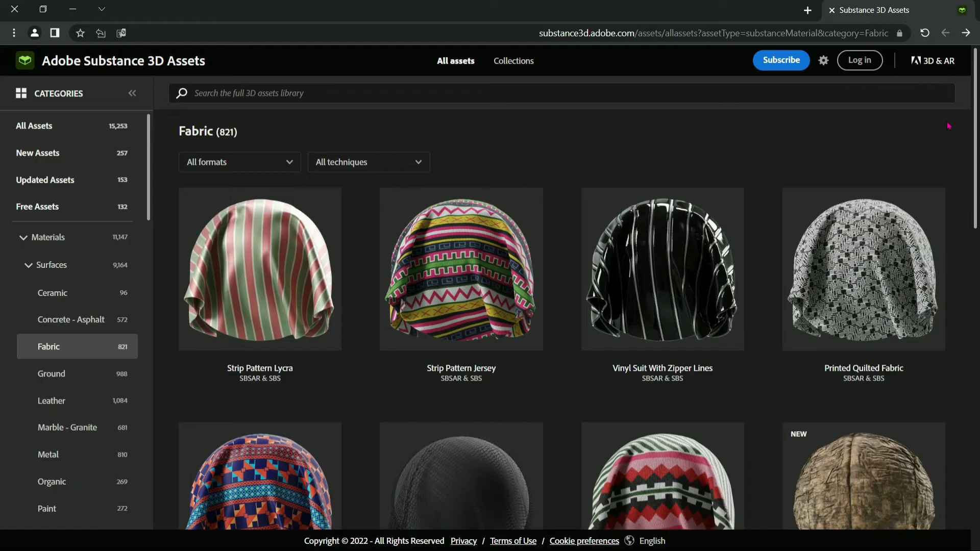
- Switch to the Adobe Substance 3D Assets website and browse the materials in its Fabric category
scroll(948, 126, down, 2)
scroll(948, 126, down, 5)
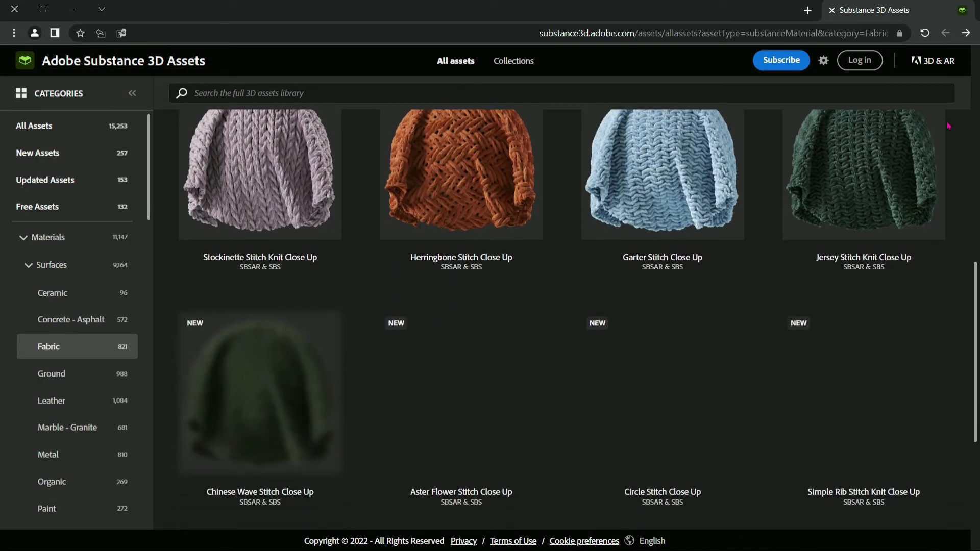
scroll(948, 126, down, 4)
scroll(948, 126, down, 15)
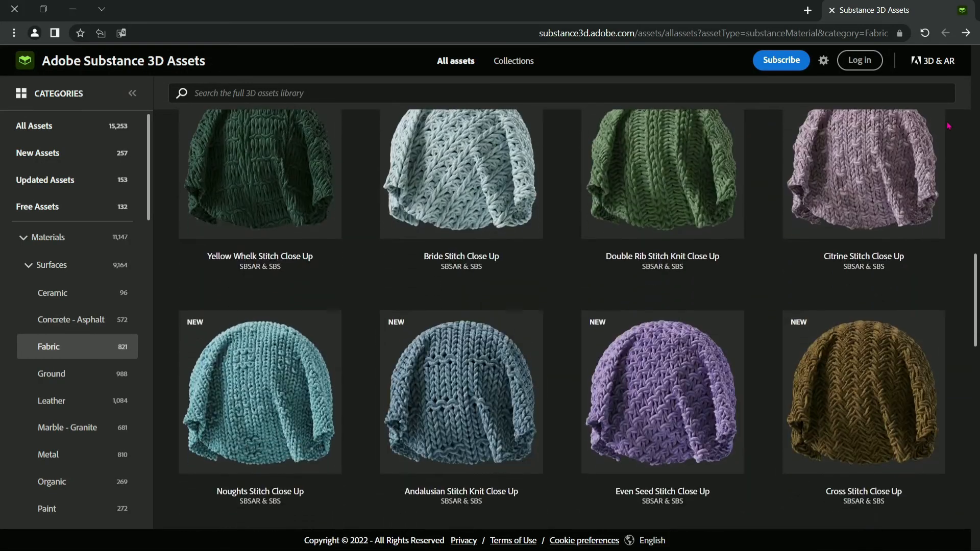
scroll(948, 126, down, 16)
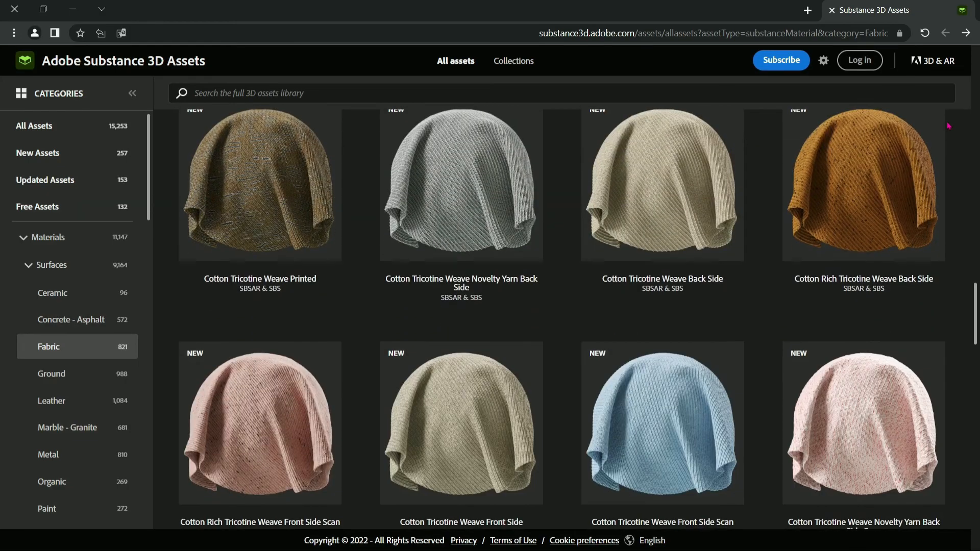
scroll(948, 126, down, 15)
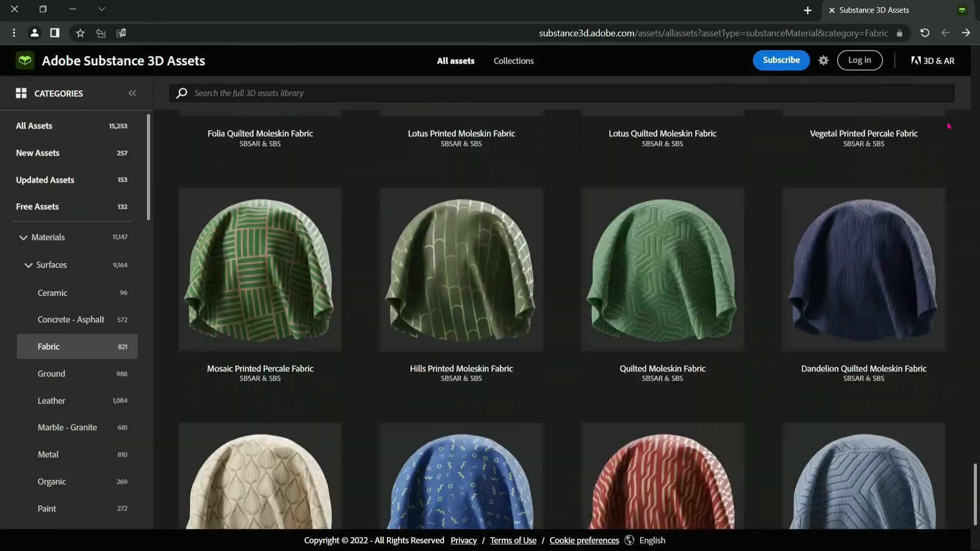
scroll(949, 126, down, 15)
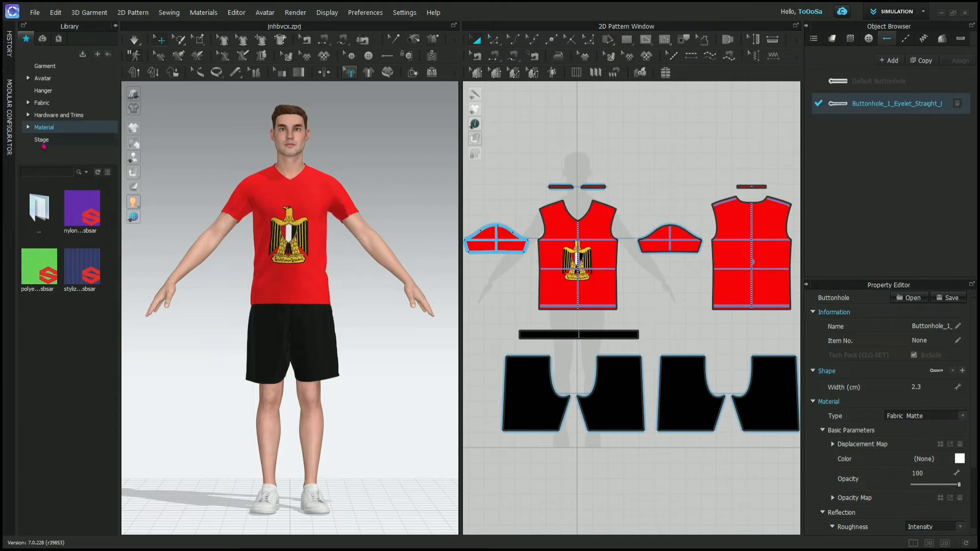
- Return to CLO, open the Library's Stage folder and look at its stage project preset
click(42, 142)
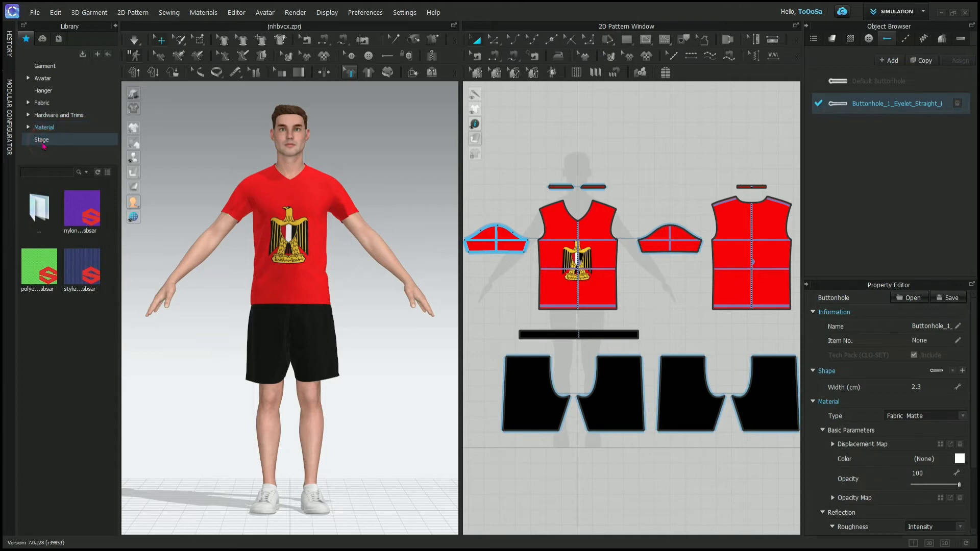
mouse_move(85, 220)
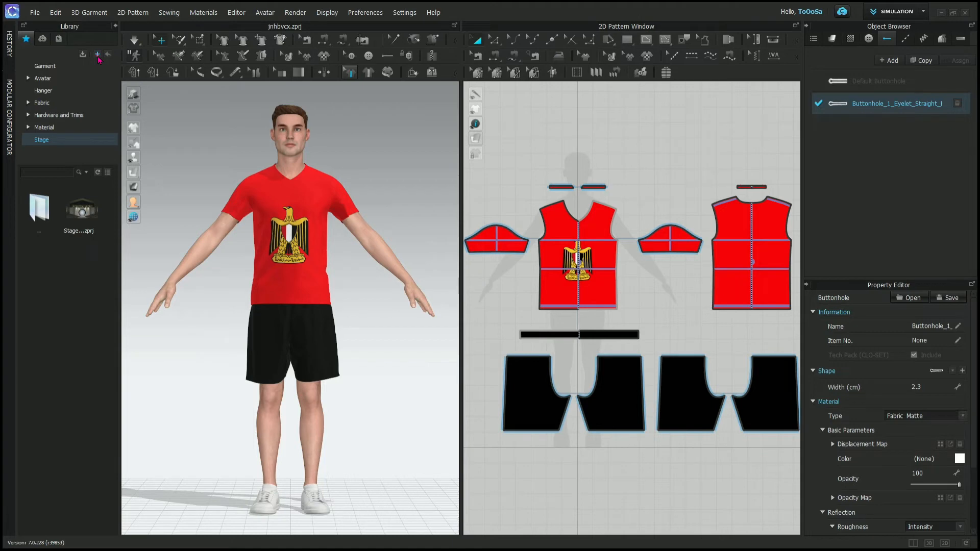
- Start adding a folder to the Library's favorites list
click(99, 58)
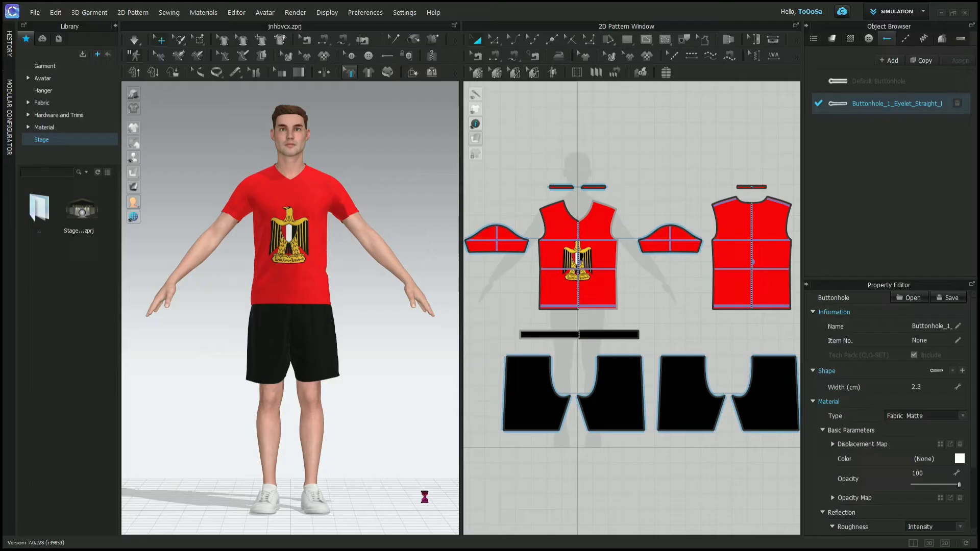
- Open the History panel and use Edit Pattern to select a collar piece and a neck point on the front piece, clearing each selection
click(62, 189)
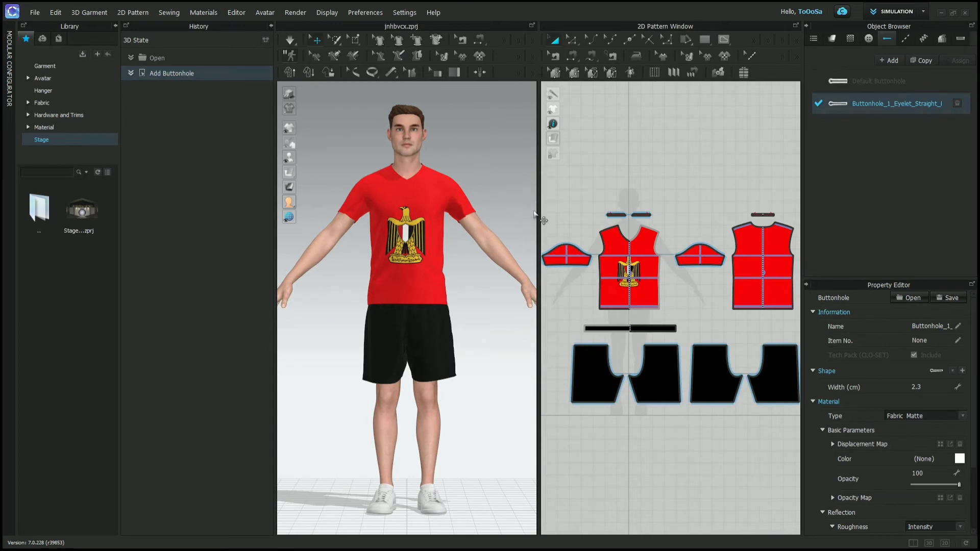
scroll(624, 228, up, 3)
scroll(624, 228, up, 2)
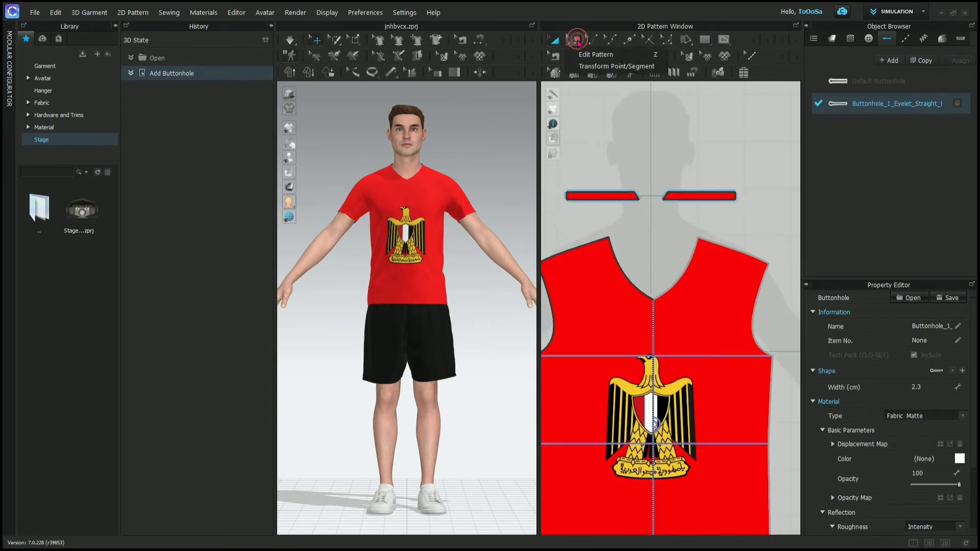
click(572, 39)
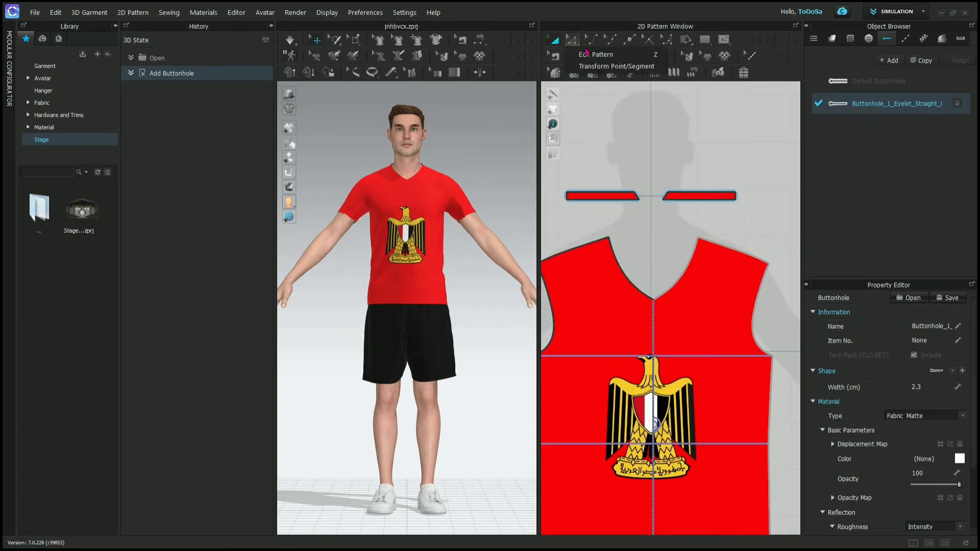
click(614, 142)
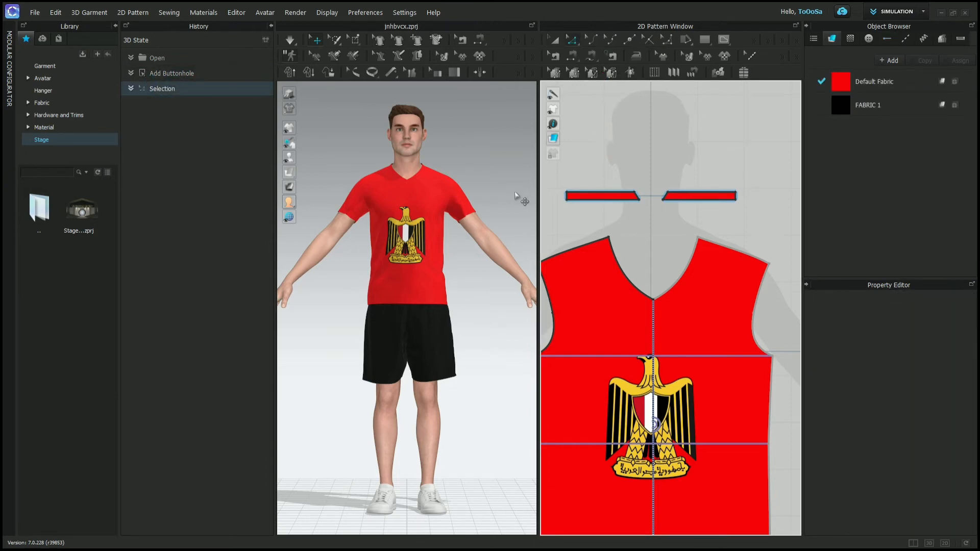
click(597, 205)
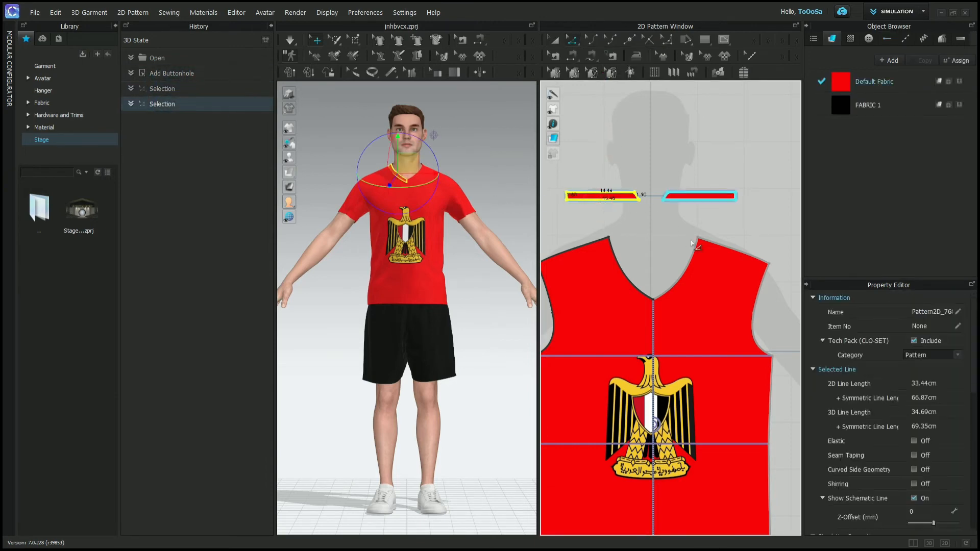
click(674, 227)
click(697, 238)
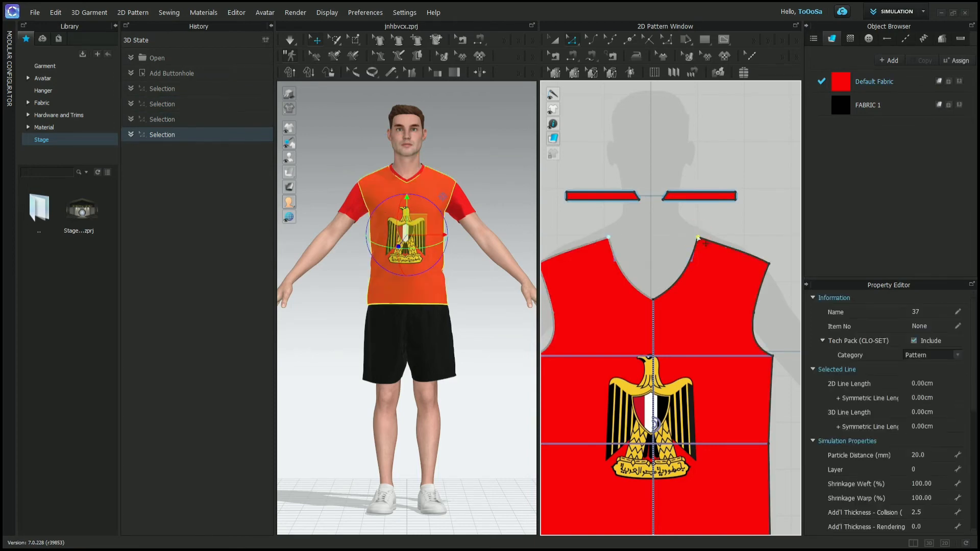
click(688, 258)
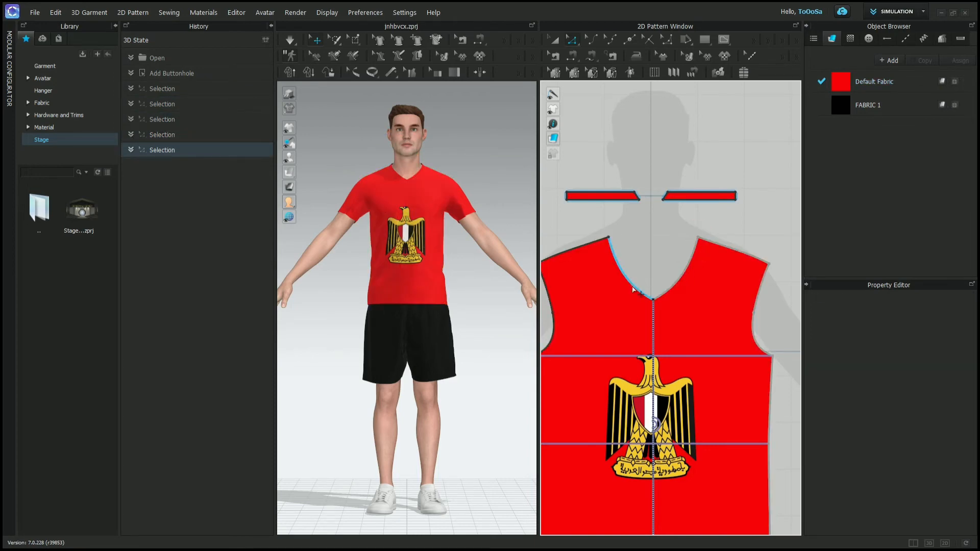
- Make further selections on the front neckline, shoulder line and upper pattern pieces, and record the current garment as a 3D state in History
click(632, 281)
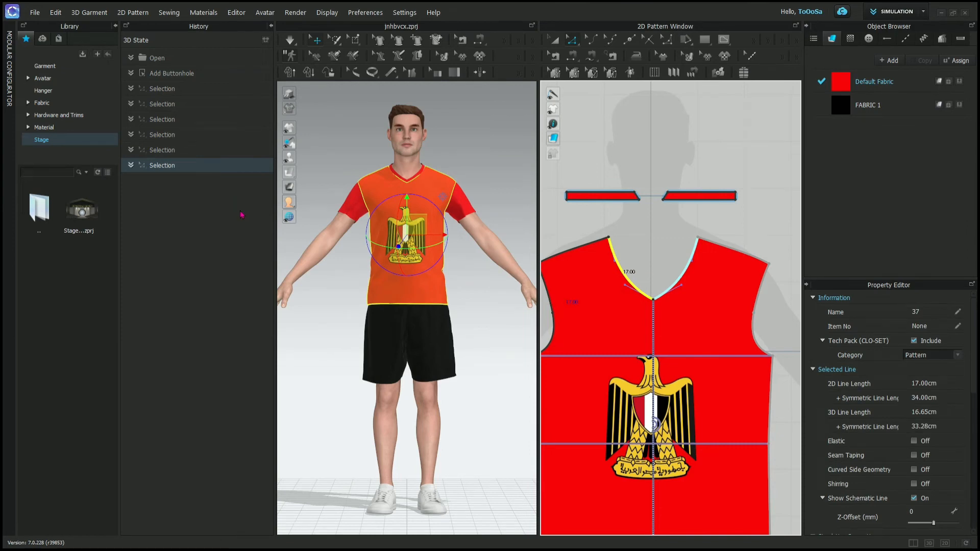
click(589, 173)
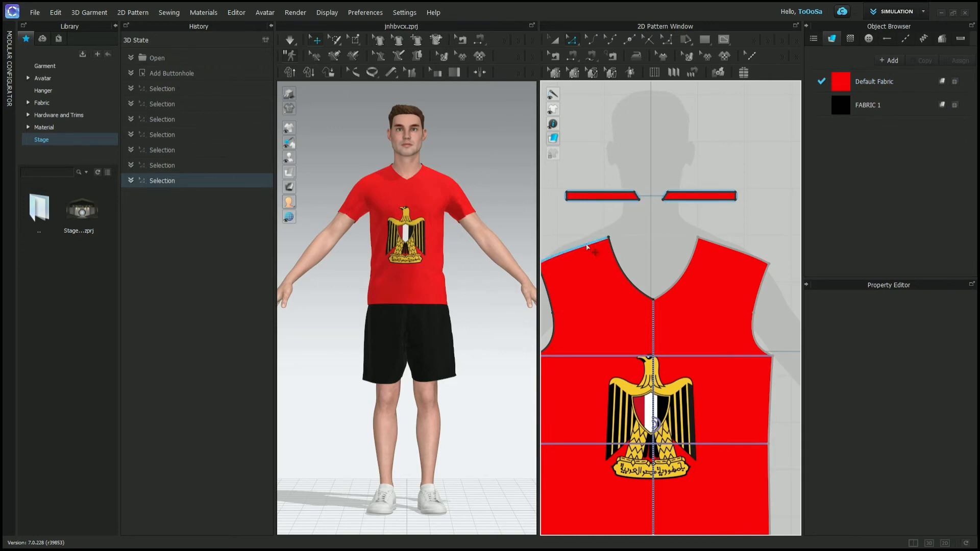
click(586, 245)
click(618, 168)
drag(756, 145, 554, 308)
click(628, 162)
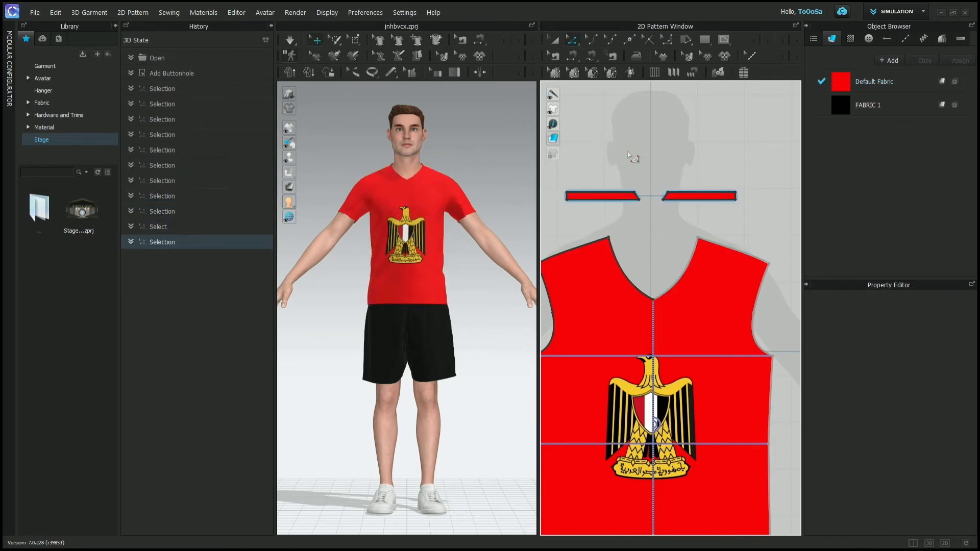
click(267, 40)
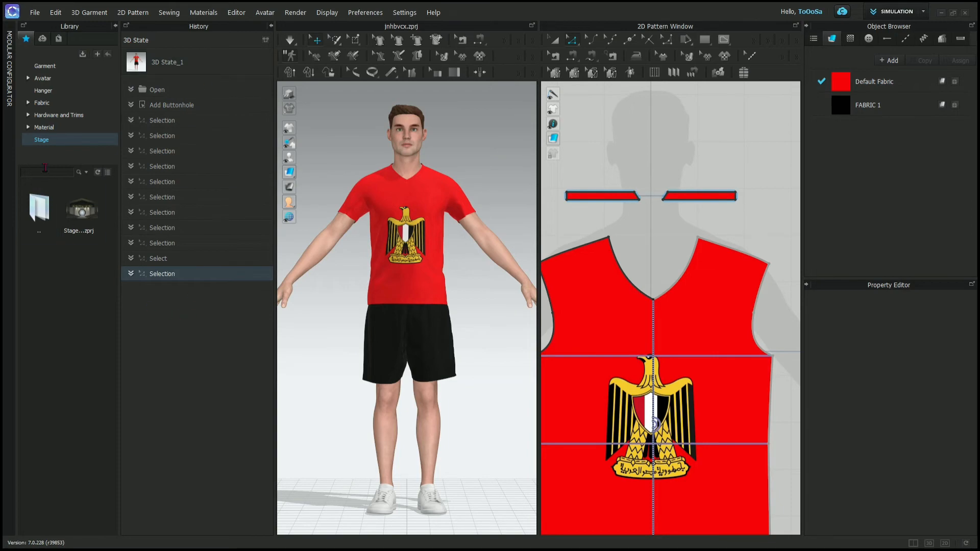
- Open the Modular Configurator and collapse the History and Library panels
click(9, 100)
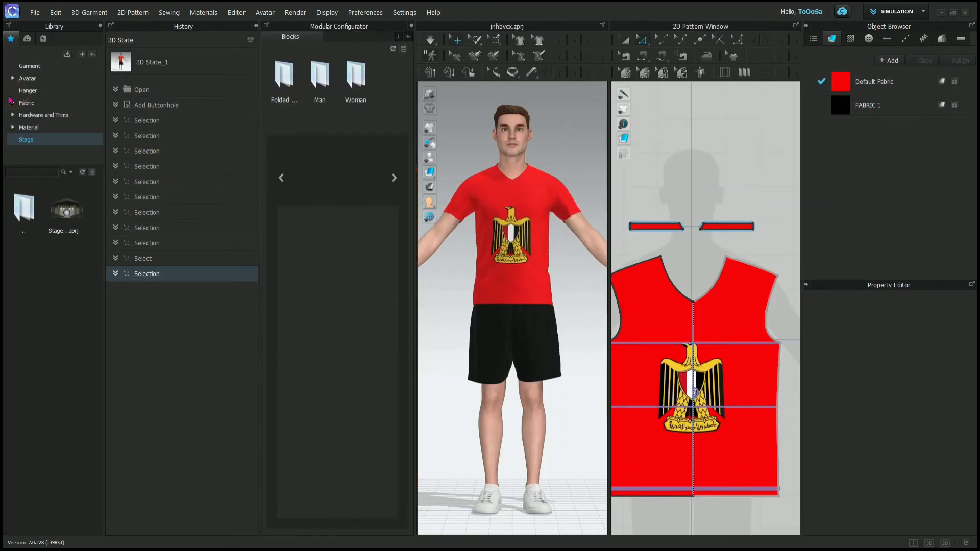
click(256, 25)
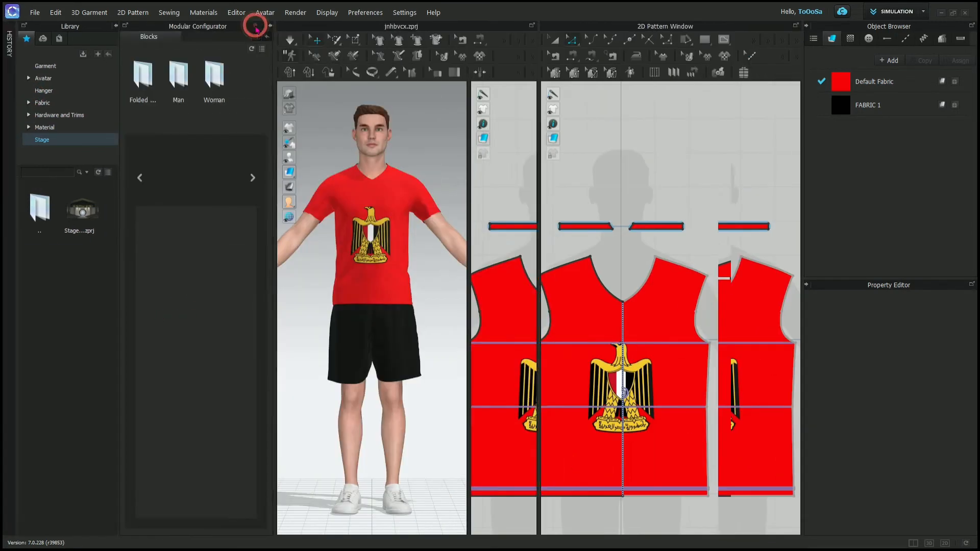
click(115, 25)
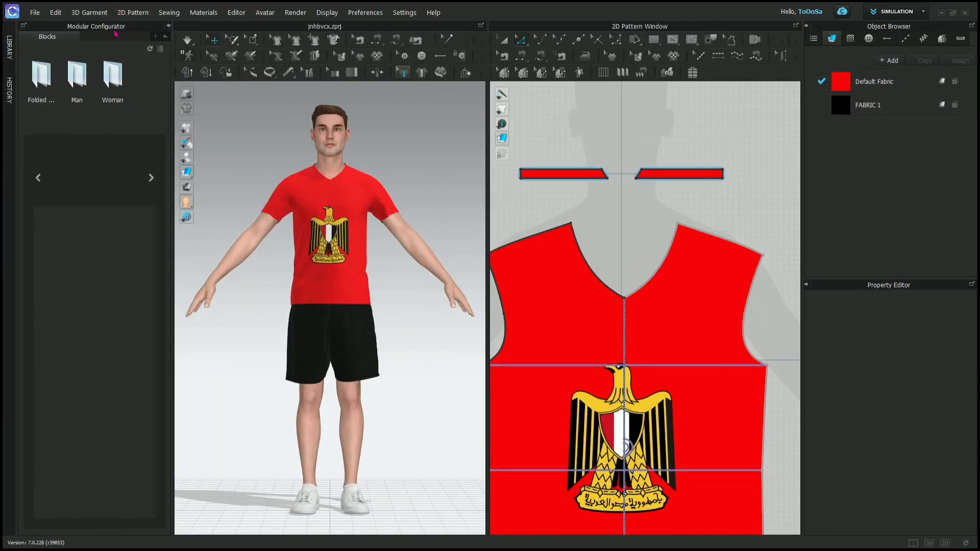
- Load a Raglan trench coat from the Man > Trench Coats blocks, using the first body block and the first sleeve block
double_click(79, 74)
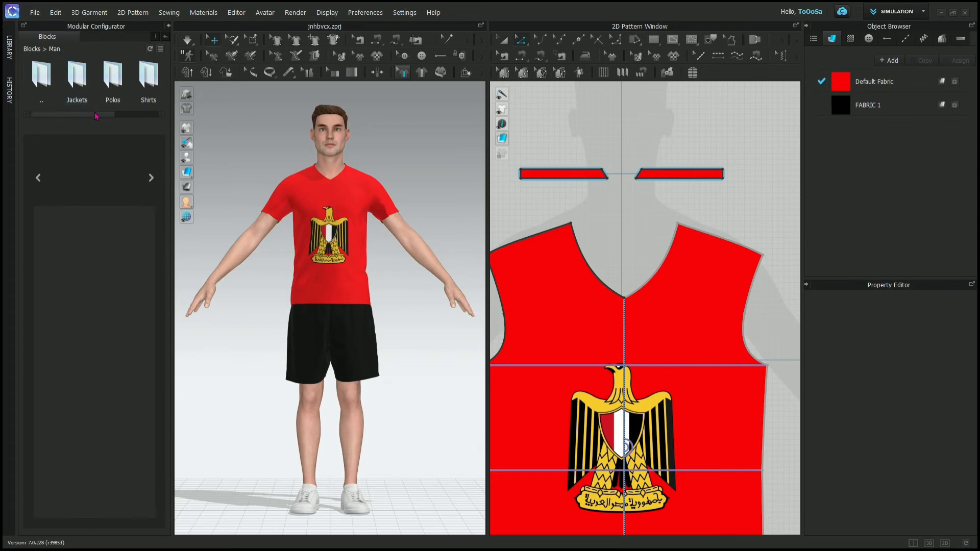
drag(96, 114, 142, 114)
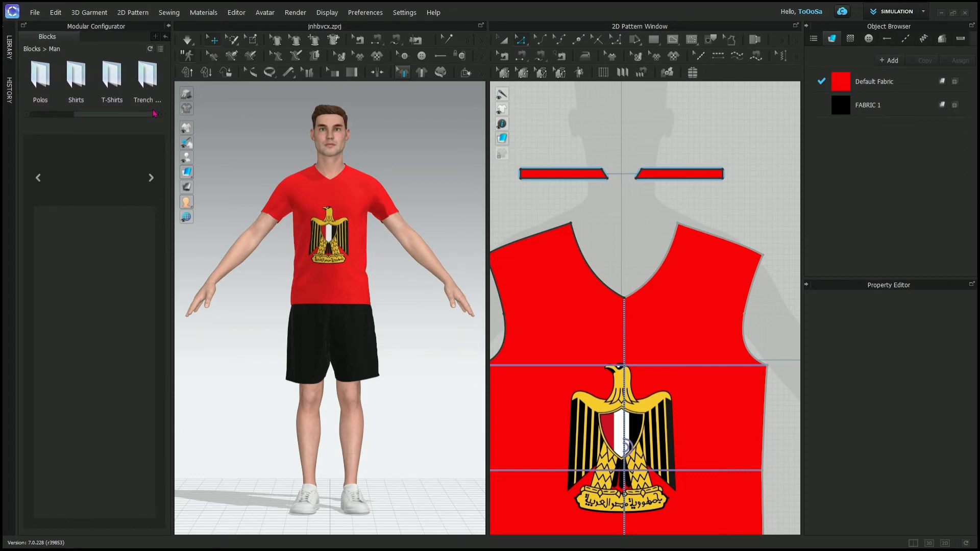
double_click(147, 76)
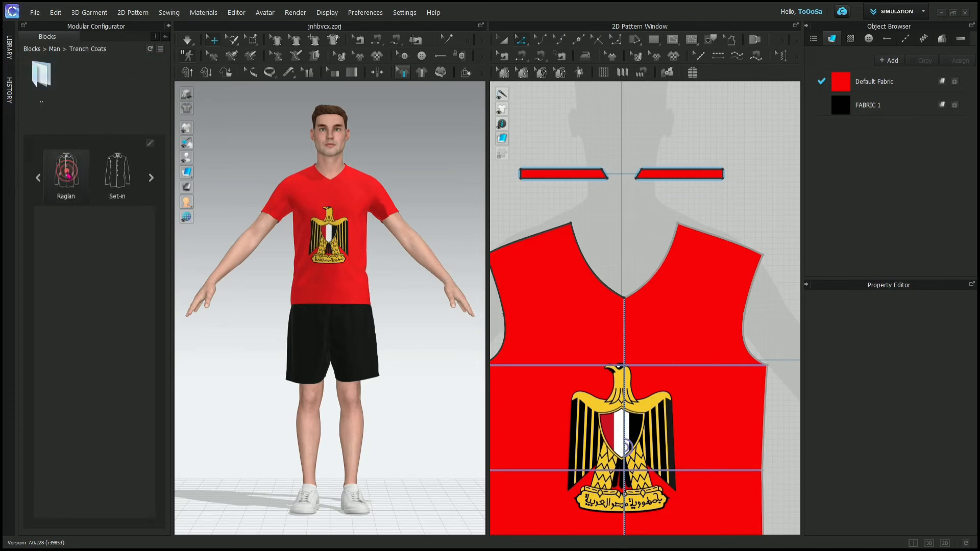
click(68, 176)
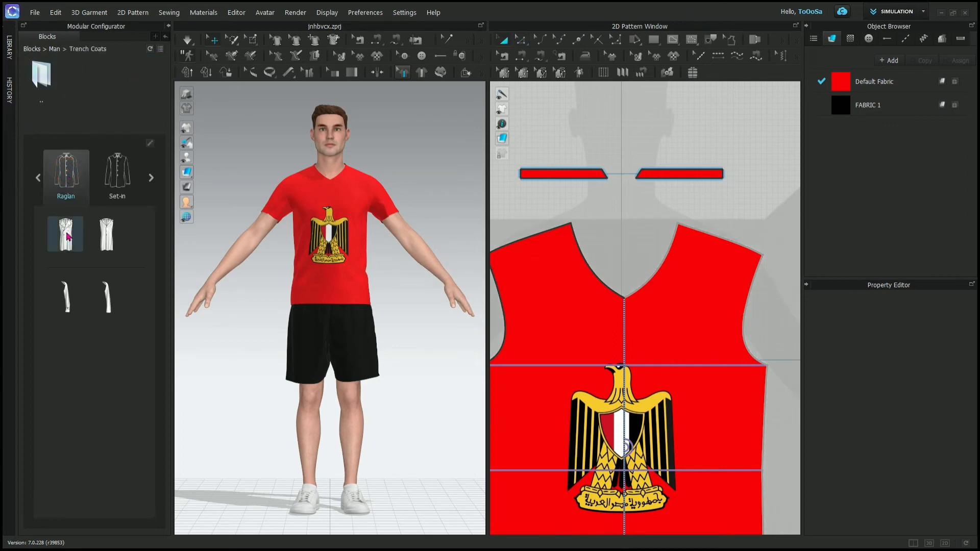
click(66, 235)
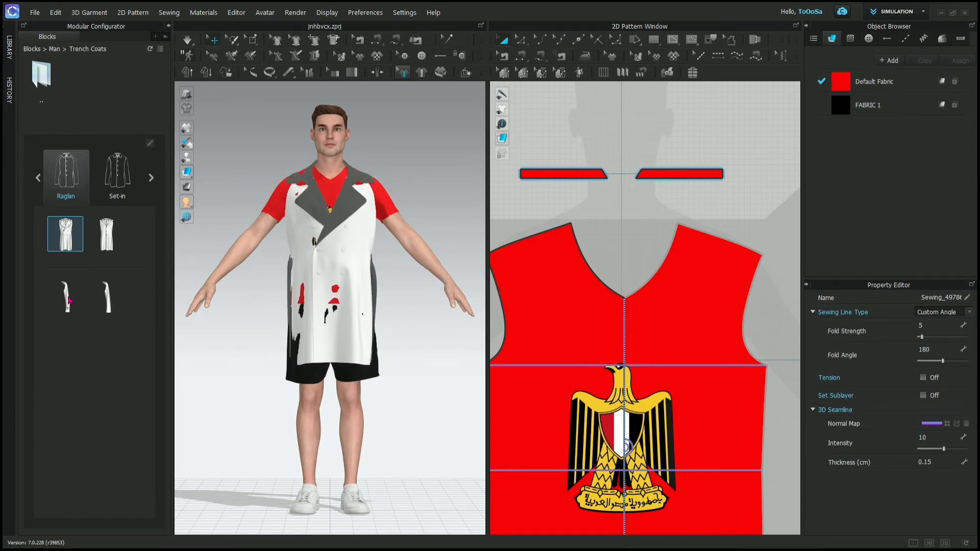
click(69, 300)
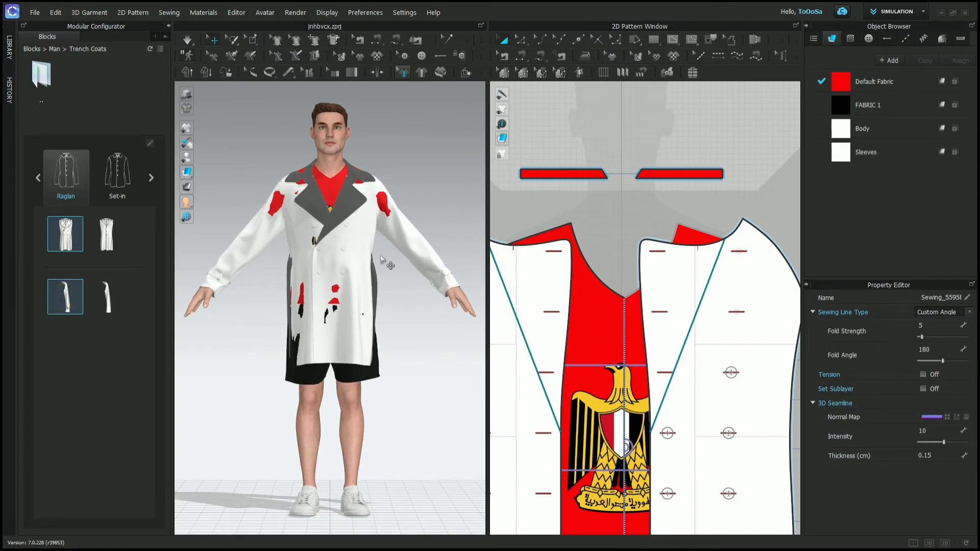
- Inspect the coat's 2D patterns and swap its sleeves for the second Raglan sleeve block
scroll(640, 242, down, 6)
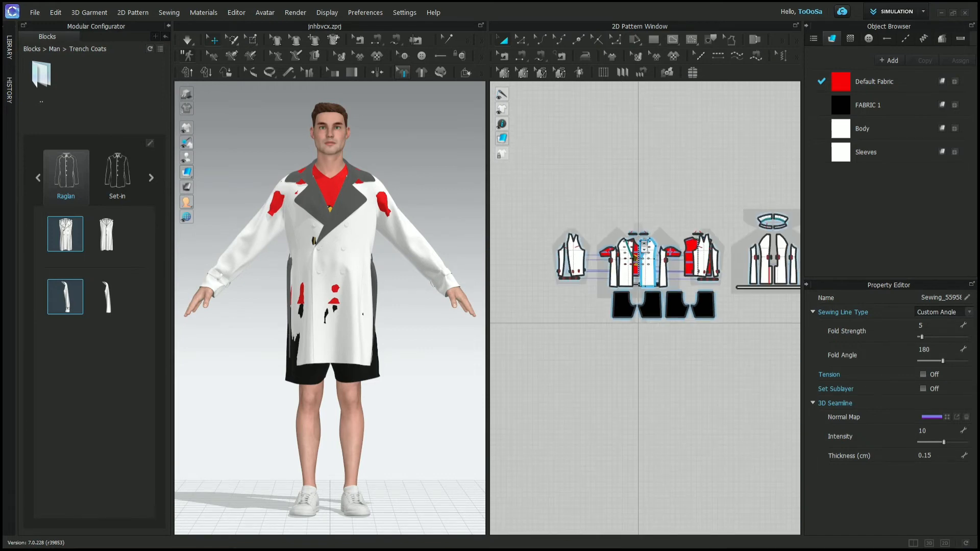
scroll(644, 244, up, 2)
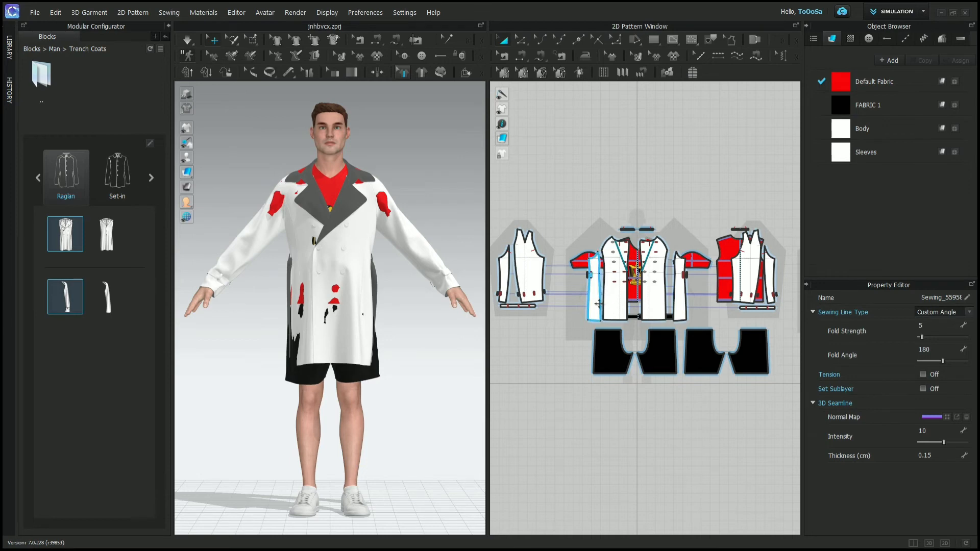
click(106, 296)
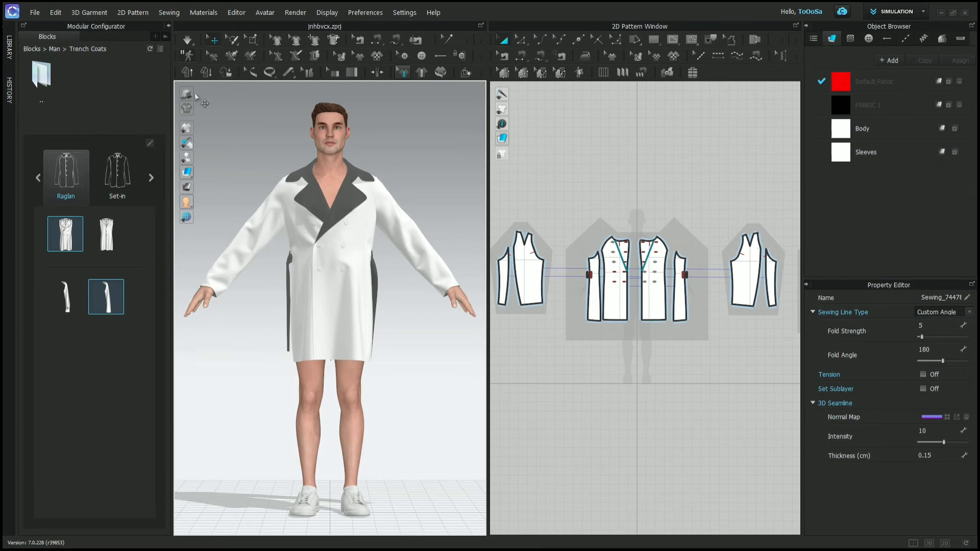
- Collapse the Modular Configurator and look at the 2D Pattern entries in the Object Browser's scene list
click(169, 26)
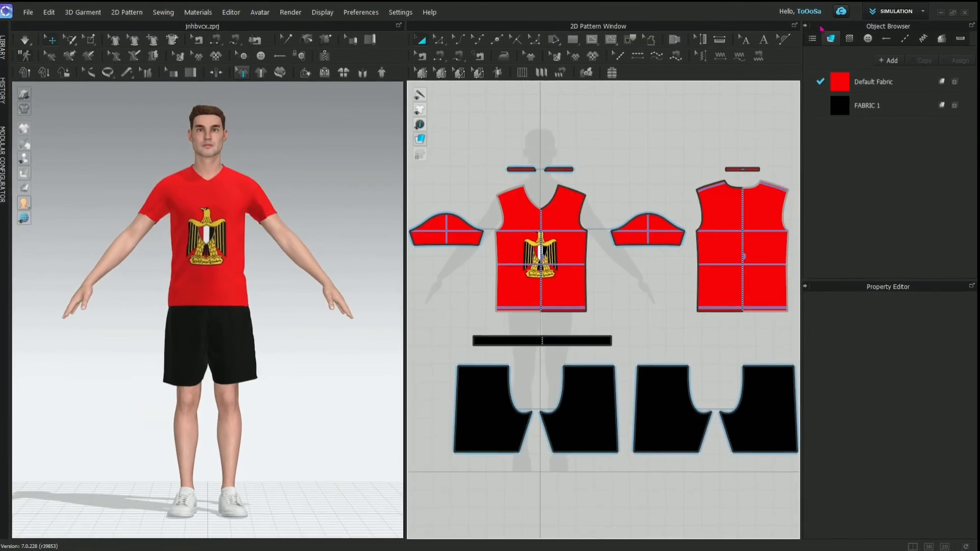
click(814, 38)
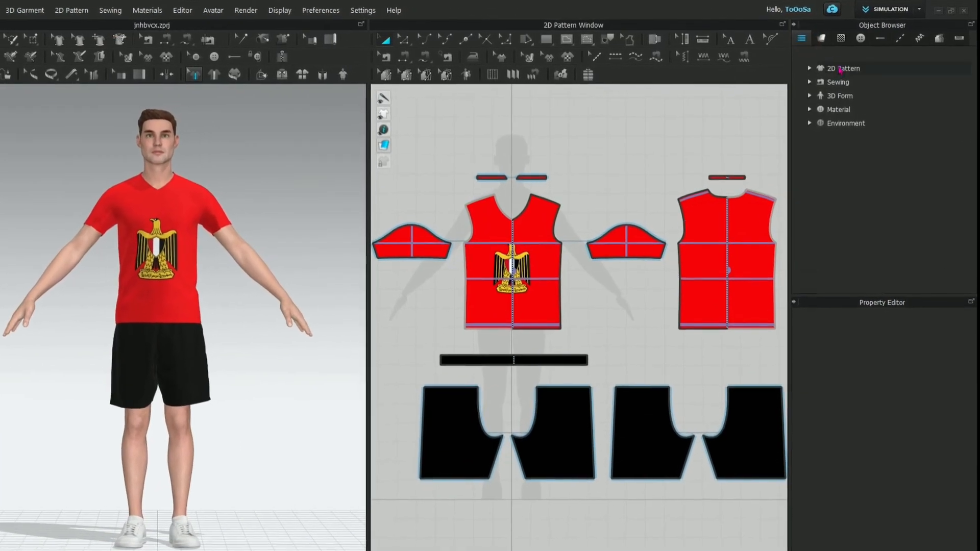
click(814, 68)
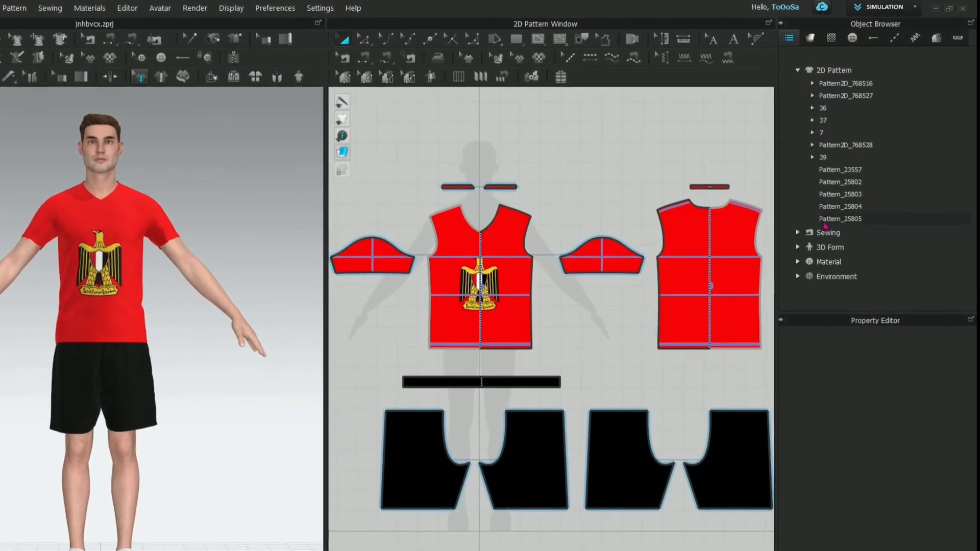
click(792, 72)
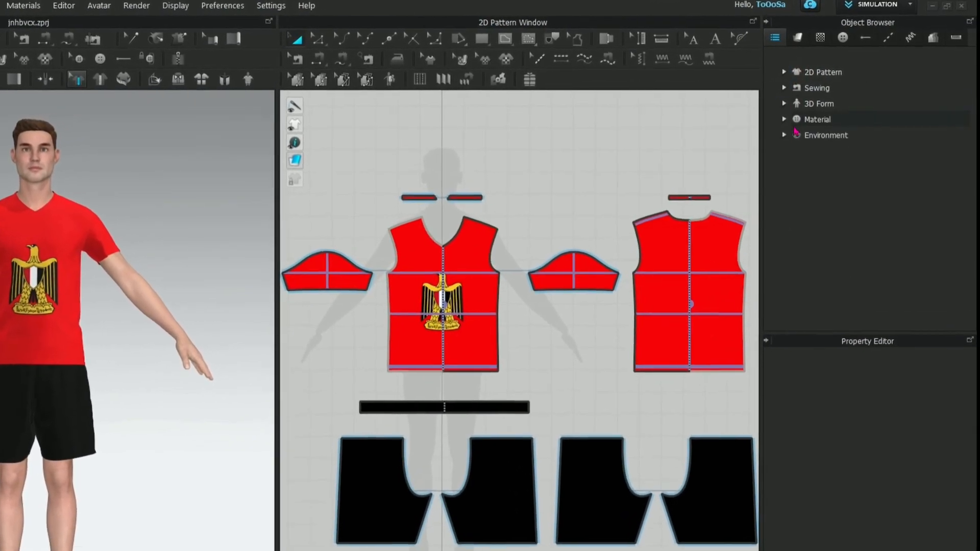
- Look through the Camera and Light entries under Environment in the Object Browser, and collapse the Environment group
click(791, 131)
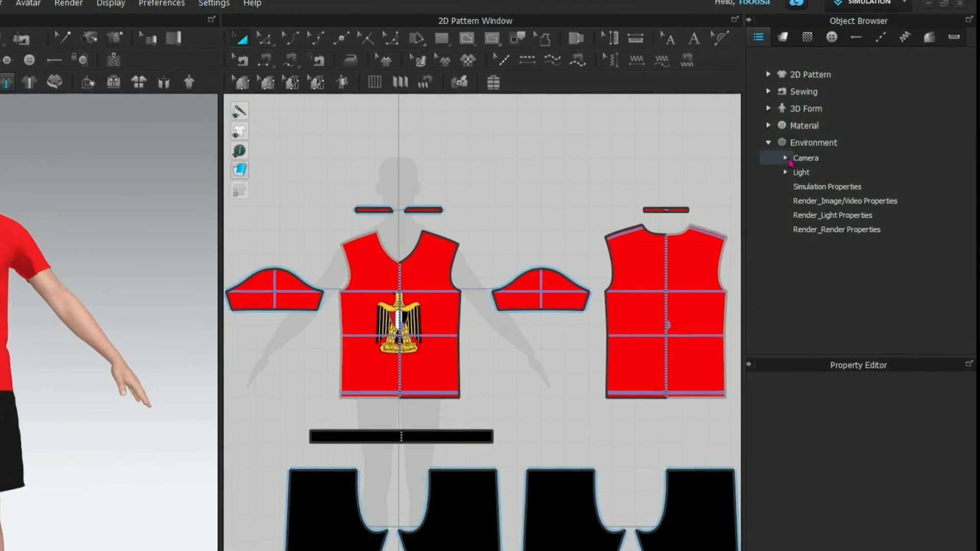
click(792, 153)
click(777, 193)
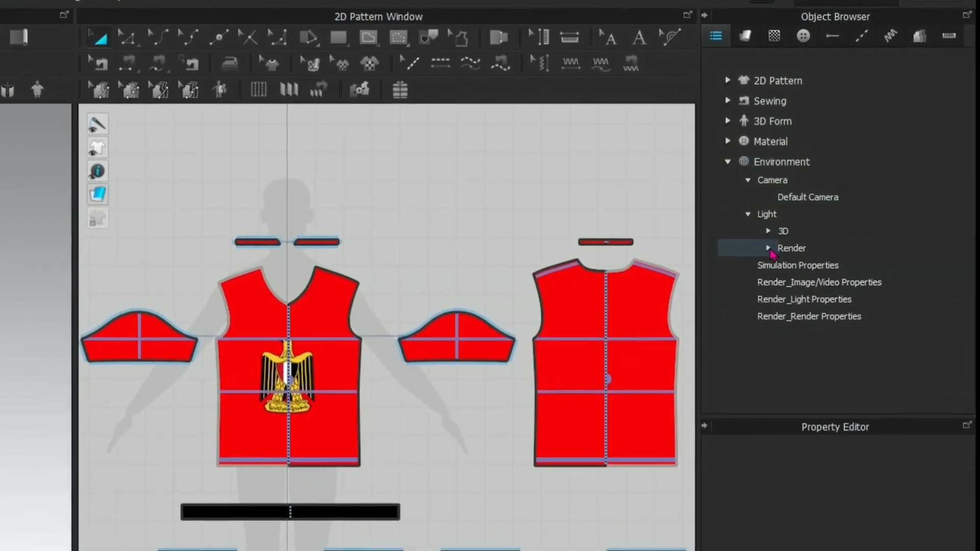
click(757, 241)
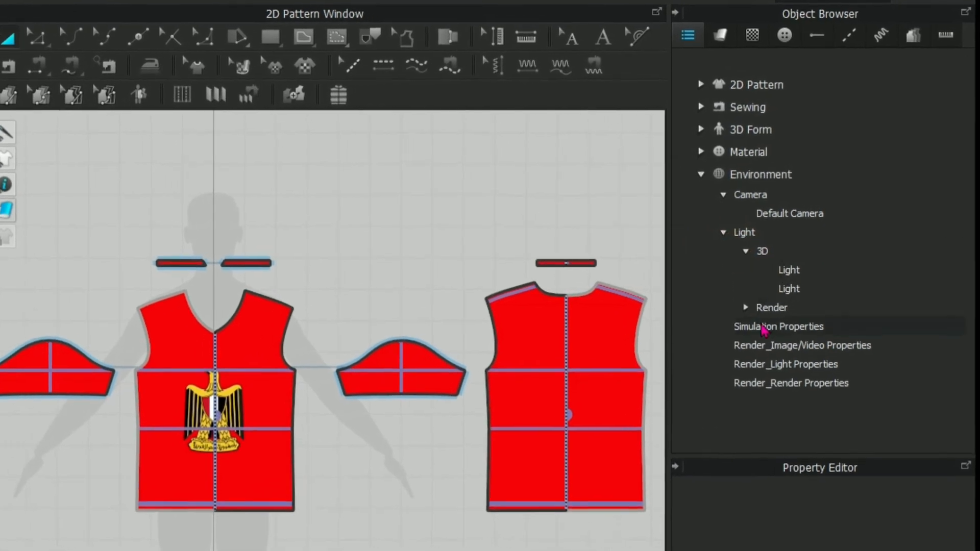
click(709, 244)
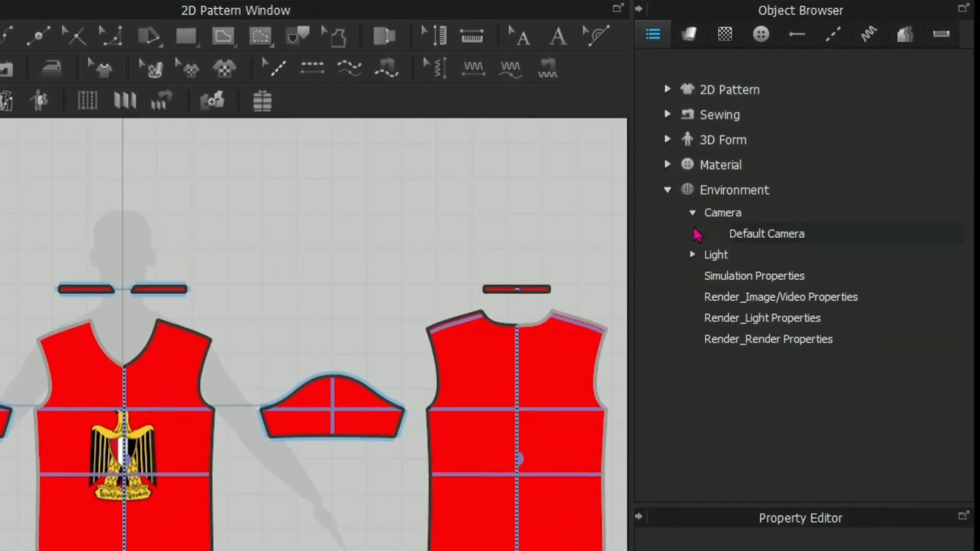
click(709, 203)
click(647, 199)
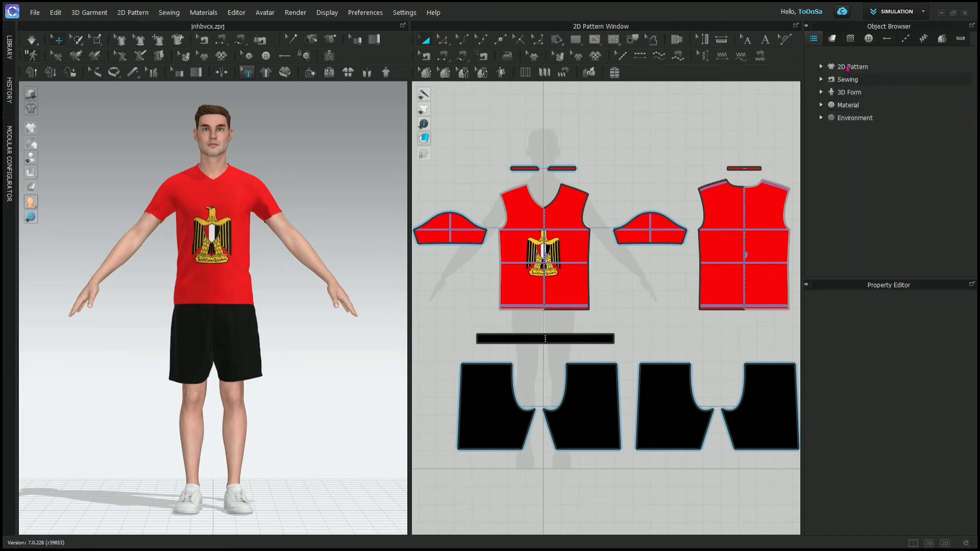
- Add a new fabric to the Object Browser's fabric list and look through its material properties
click(832, 40)
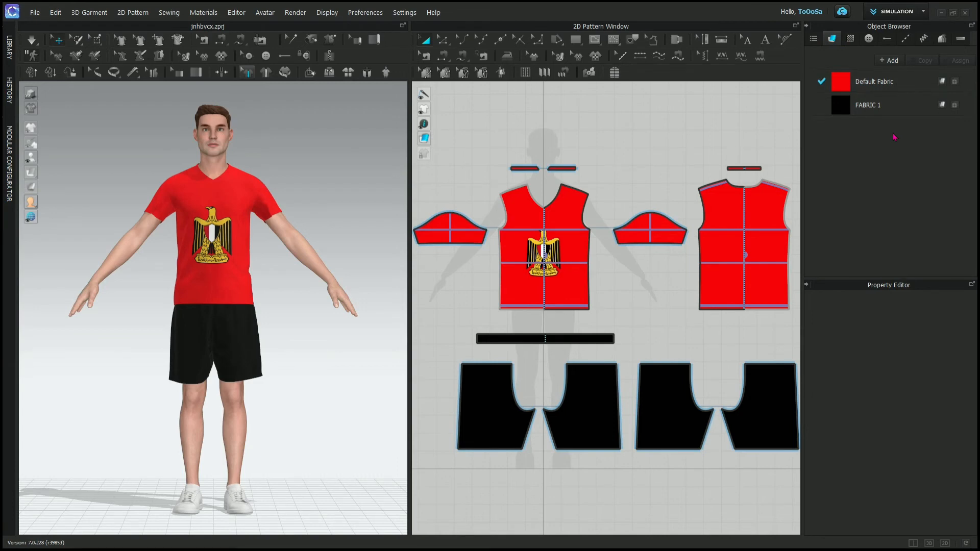
click(891, 60)
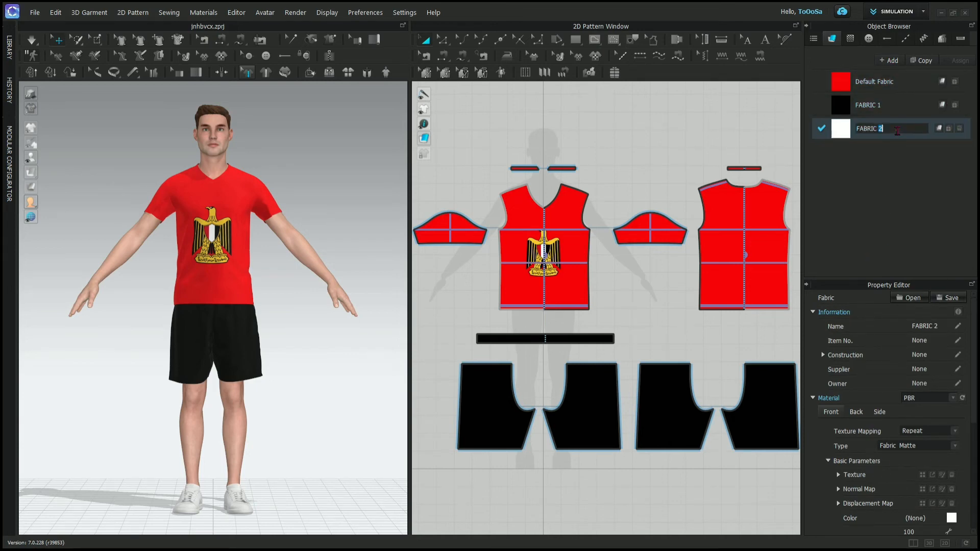
scroll(903, 482, down, 5)
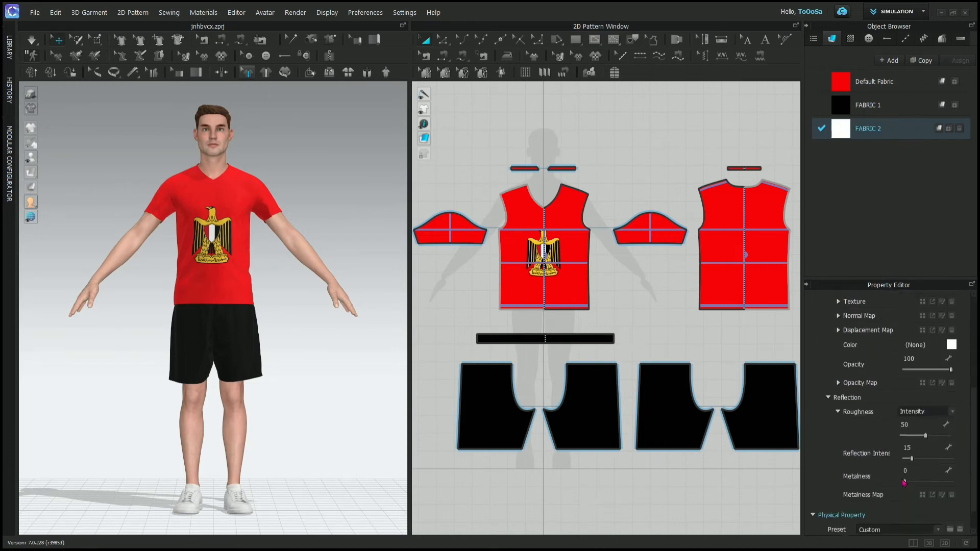
- Set the Default Fabric's physical property preset to Trim Full Grain Leather and simulate the garment
scroll(903, 483, up, 5)
scroll(903, 482, down, 5)
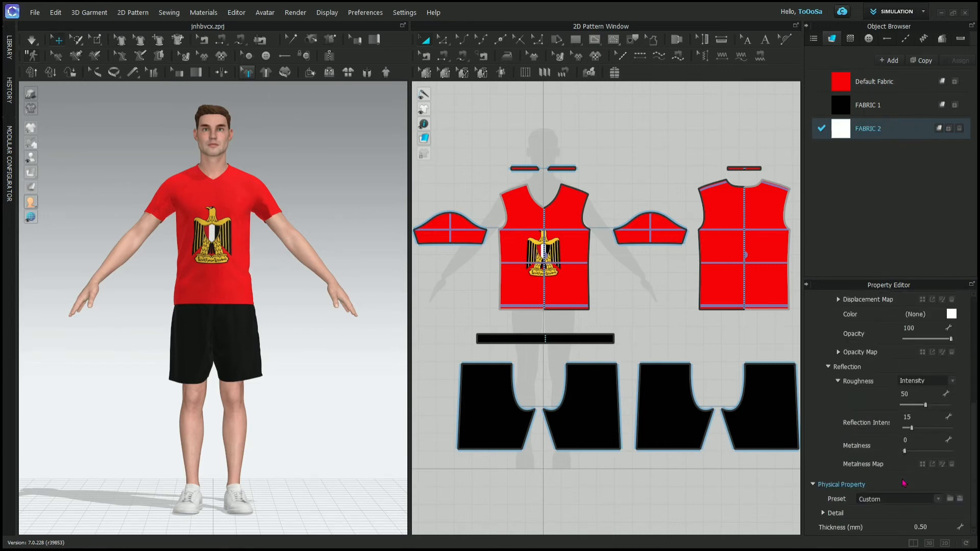
click(898, 82)
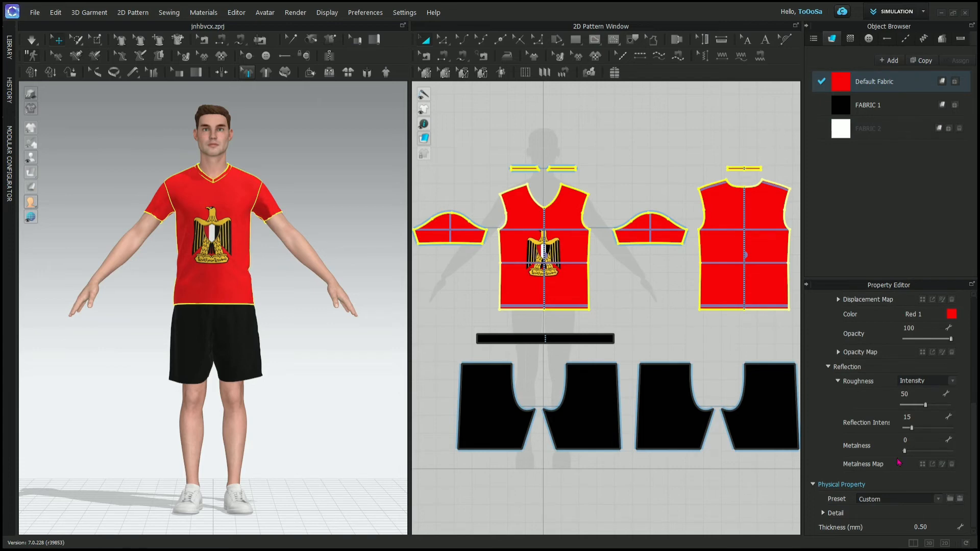
click(935, 495)
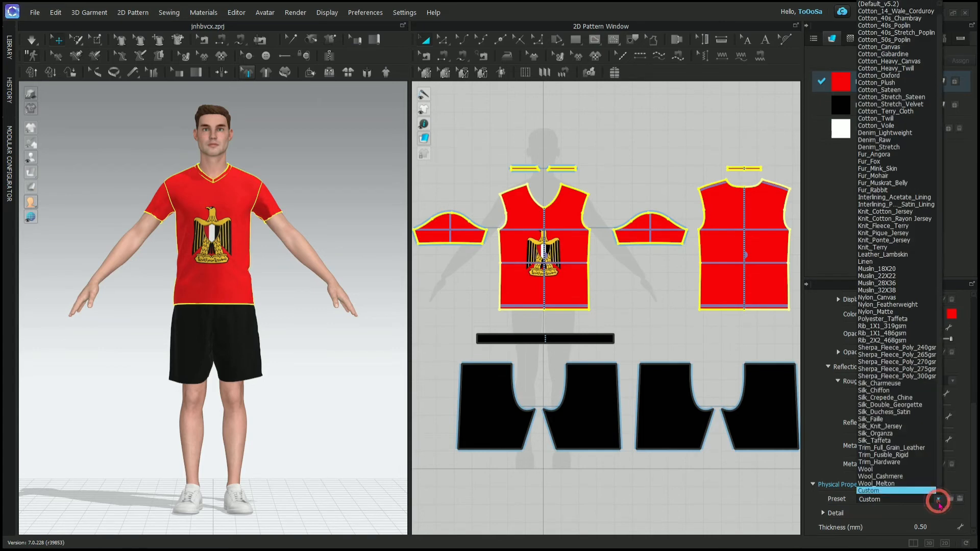
click(901, 449)
click(653, 183)
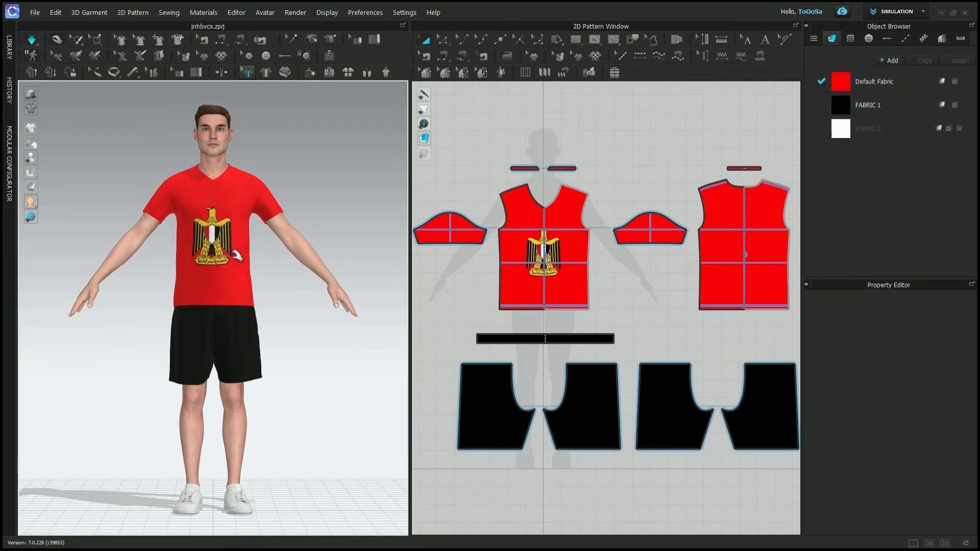
click(248, 255)
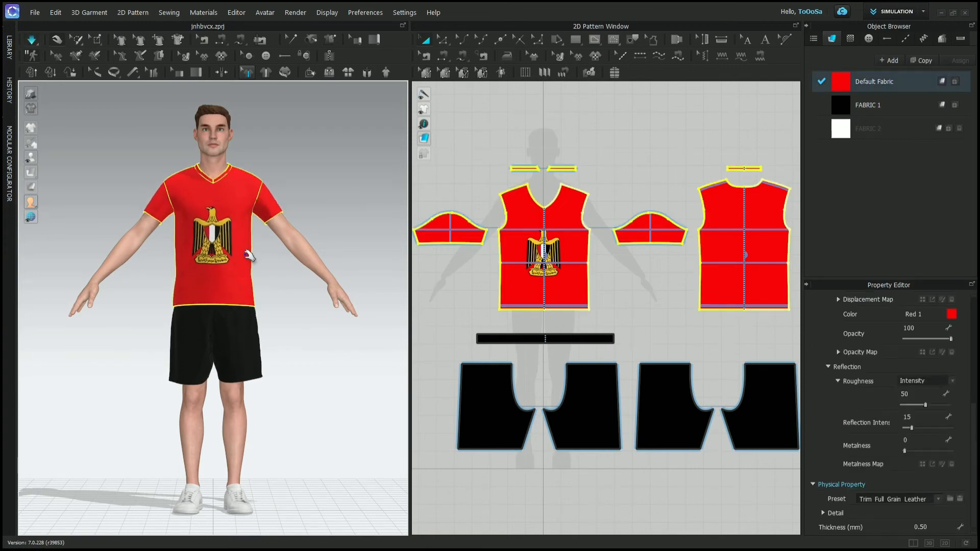
- Look through the material and transformation properties of the Egyptian coat-of-arms graphic in the Object Browser's graphic list
click(853, 39)
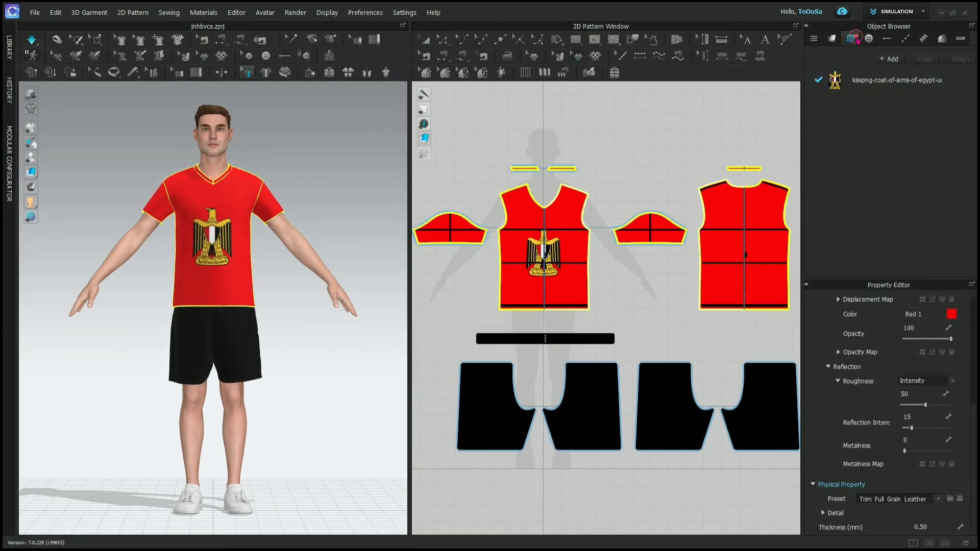
click(881, 82)
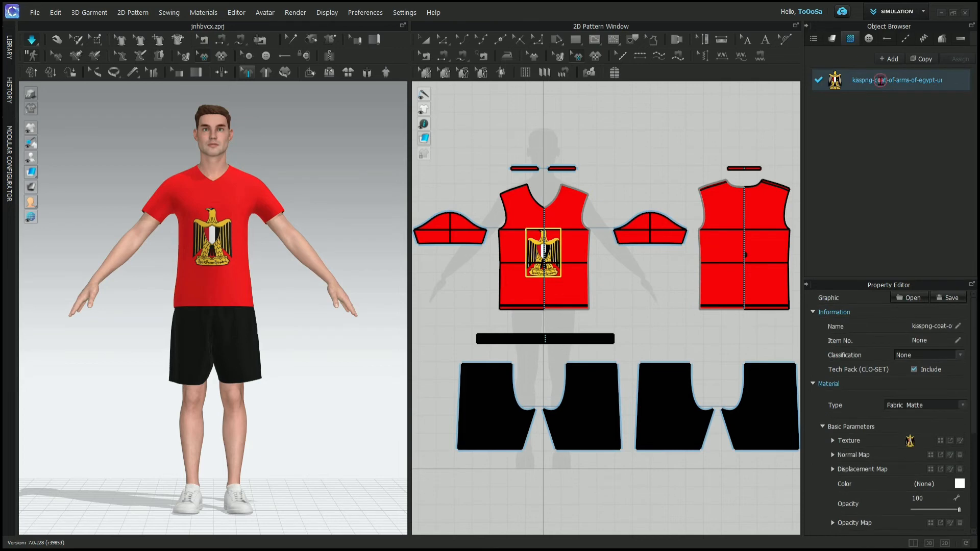
double_click(881, 82)
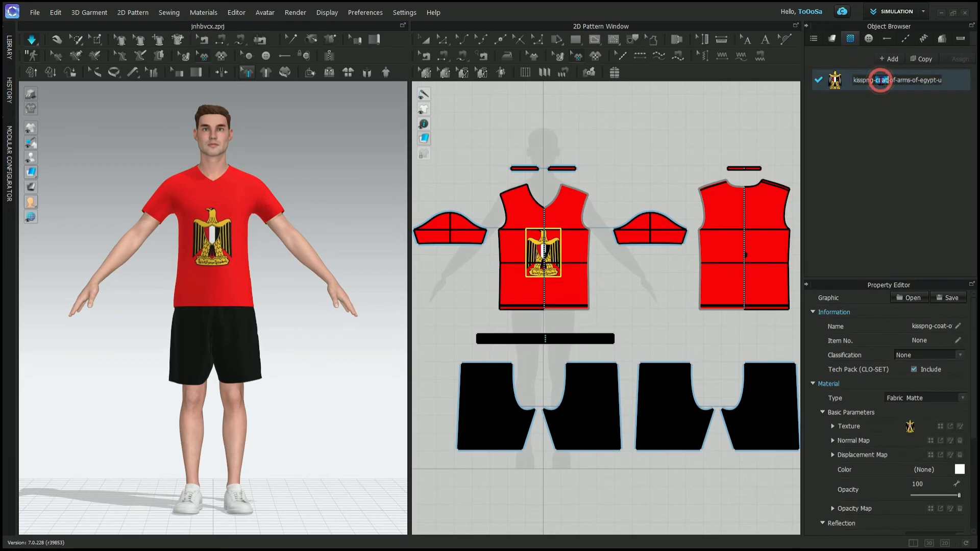
click(887, 110)
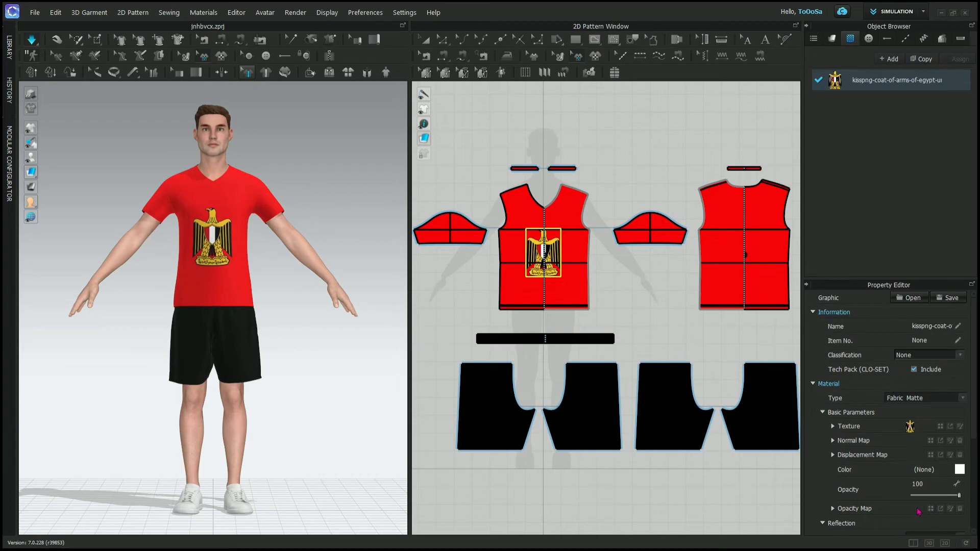
scroll(917, 511, down, 3)
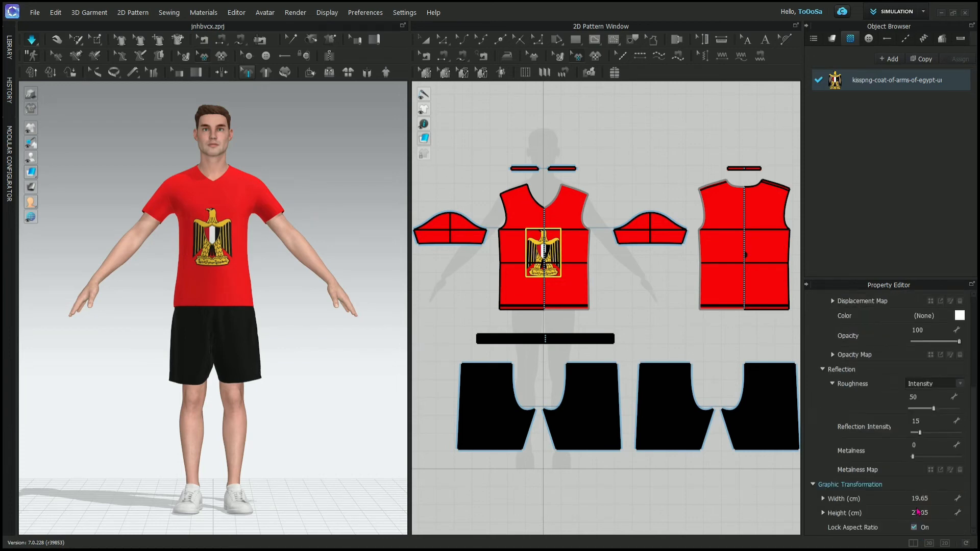
scroll(917, 512, up, 3)
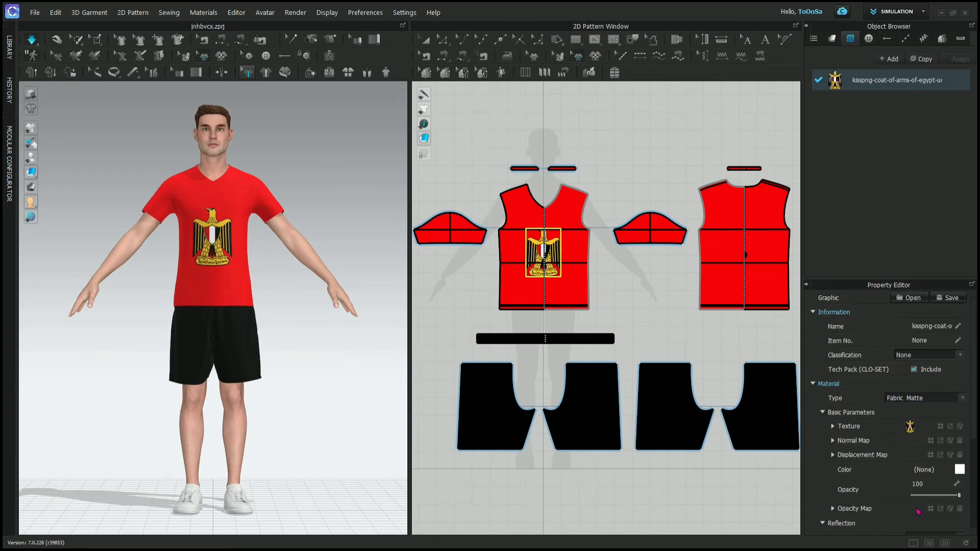
click(910, 127)
- Look through the Default Button's available shapes, specification and material properties
click(869, 39)
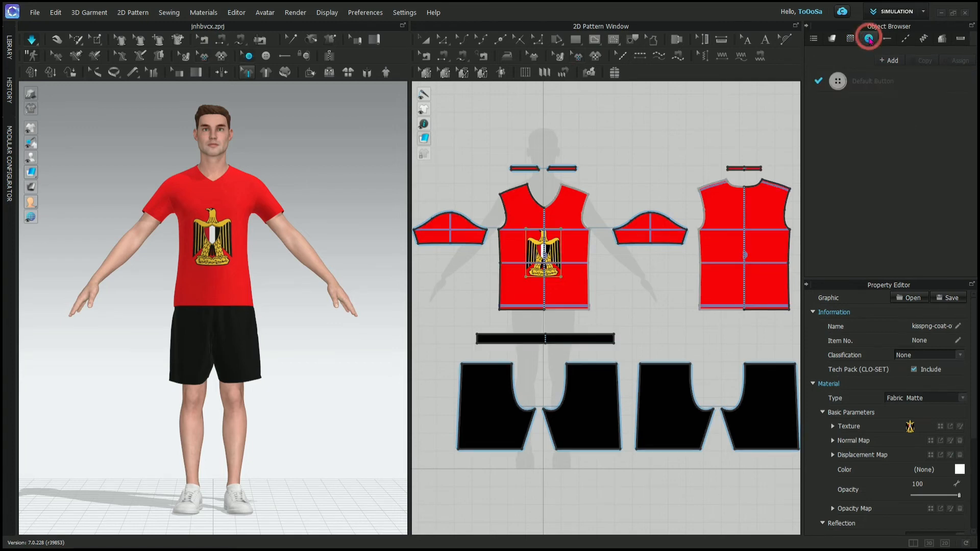
click(879, 85)
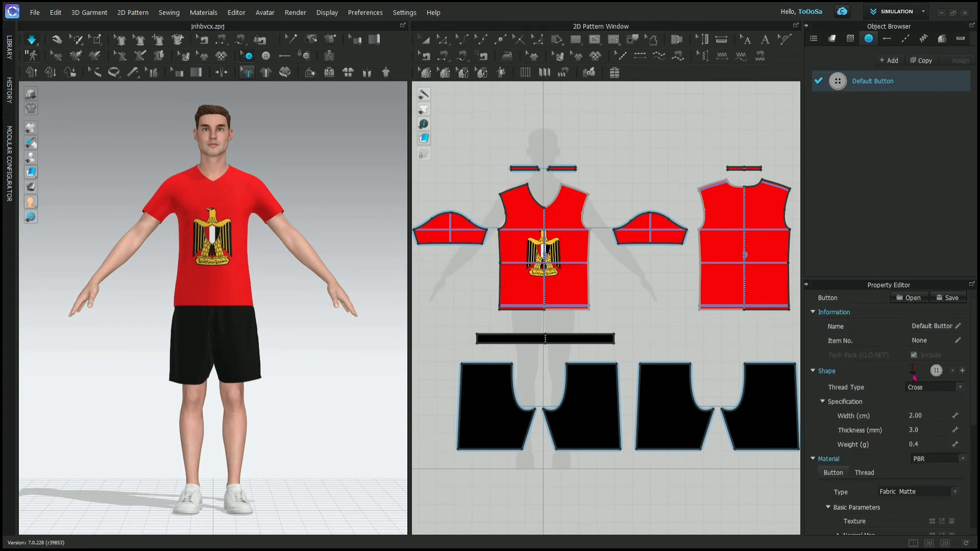
click(953, 371)
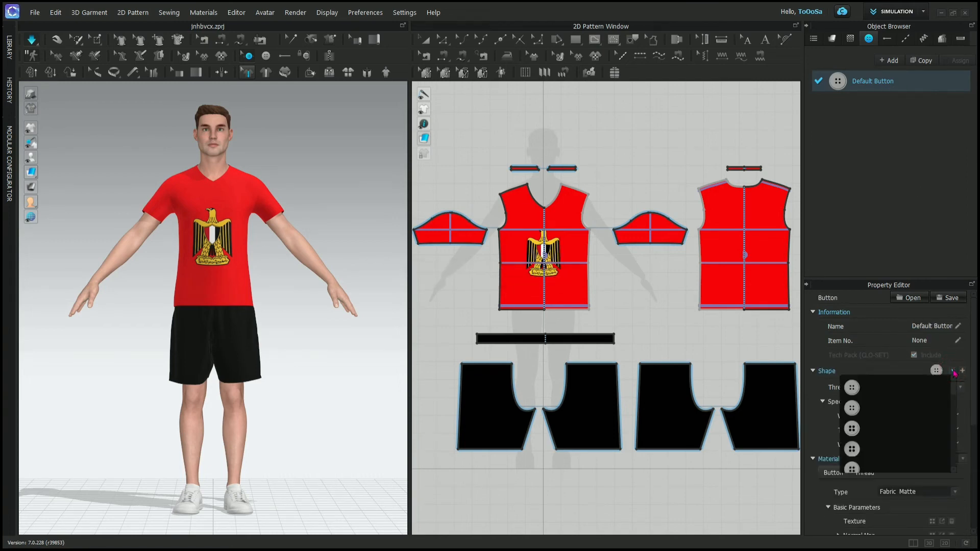
scroll(853, 464, down, 10)
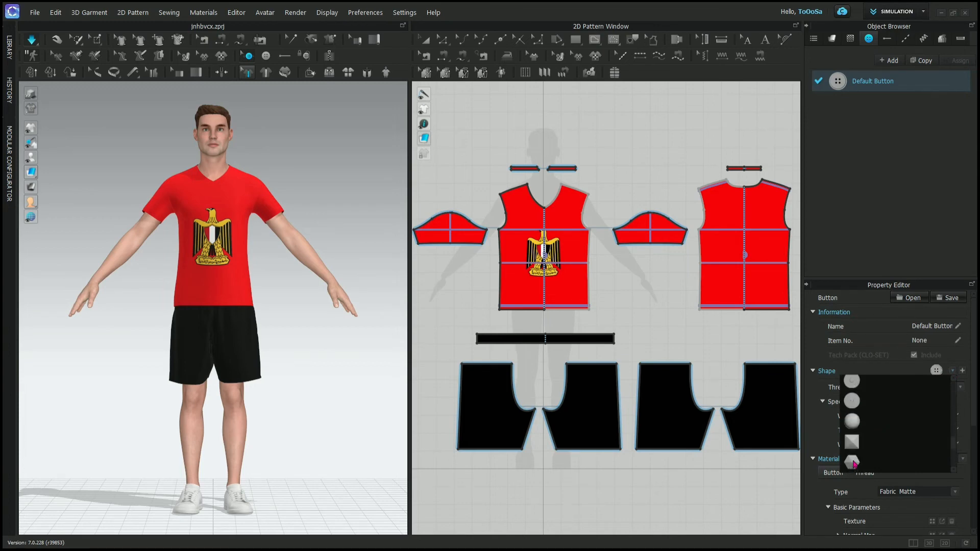
click(954, 374)
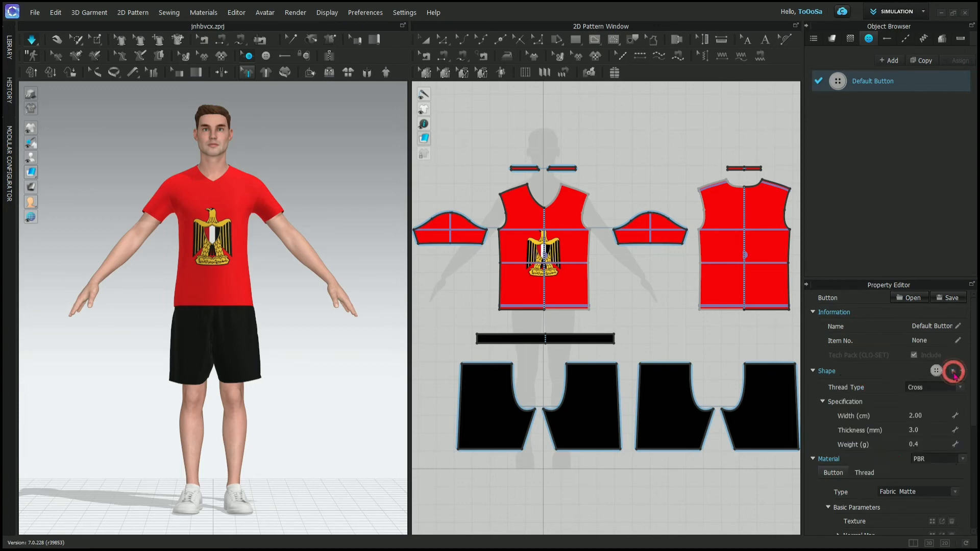
scroll(894, 462, down, 5)
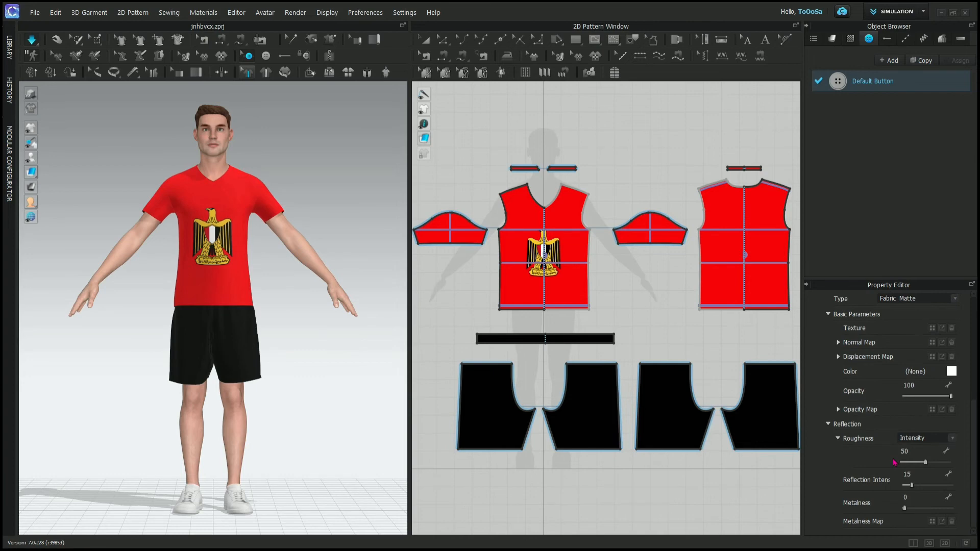
scroll(894, 462, up, 5)
- Look through the Default Buttonhole's shape, width and material properties
click(887, 38)
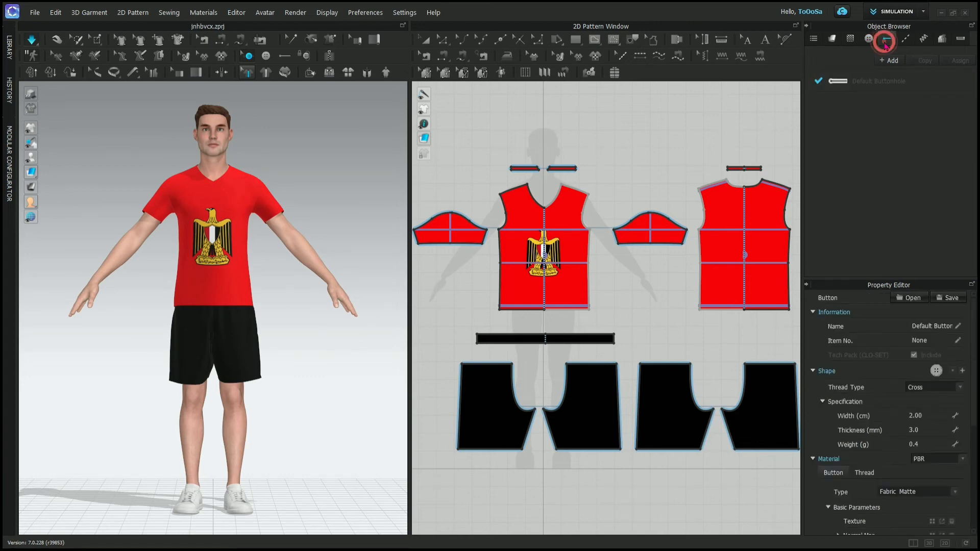
click(884, 86)
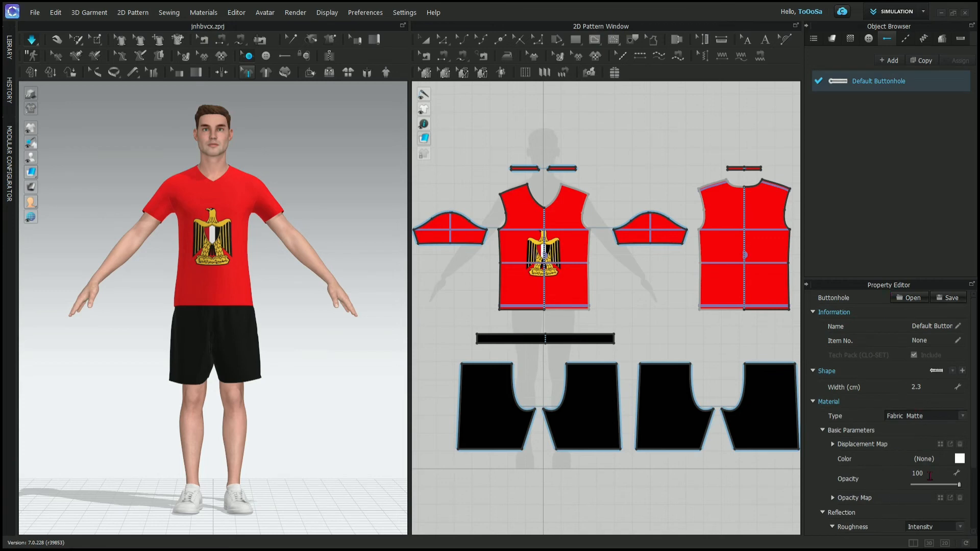
scroll(930, 476, down, 3)
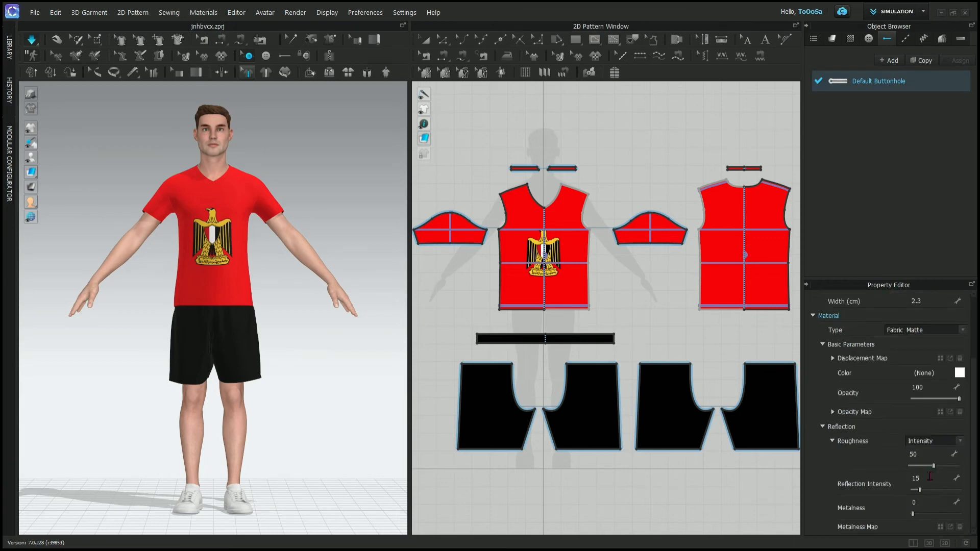
- Look through the Default Topstitch's material and configuration properties
click(905, 38)
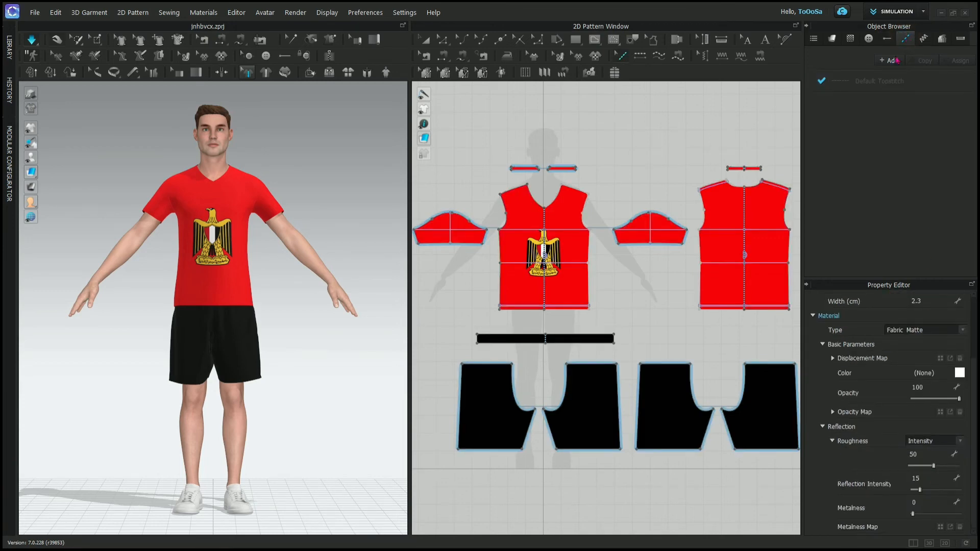
click(866, 81)
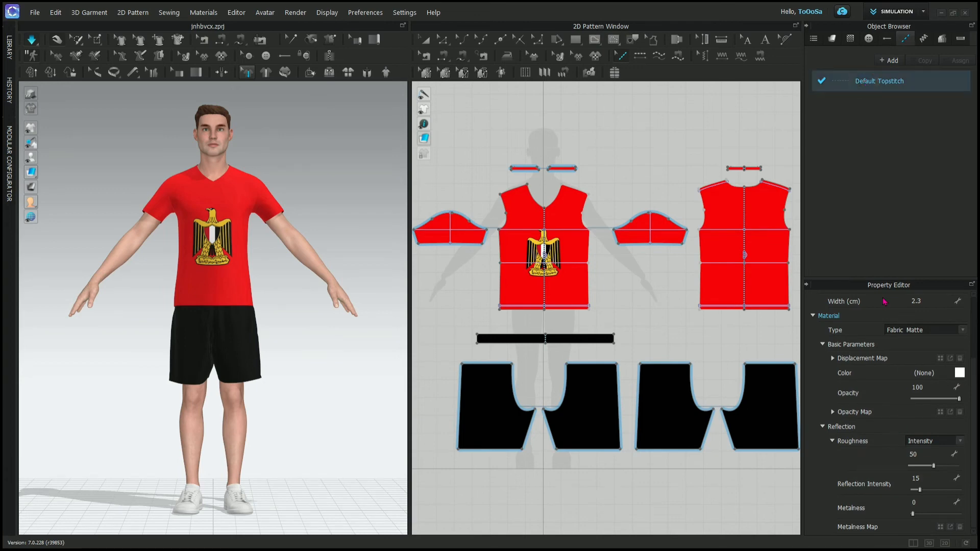
scroll(900, 435, down, 3)
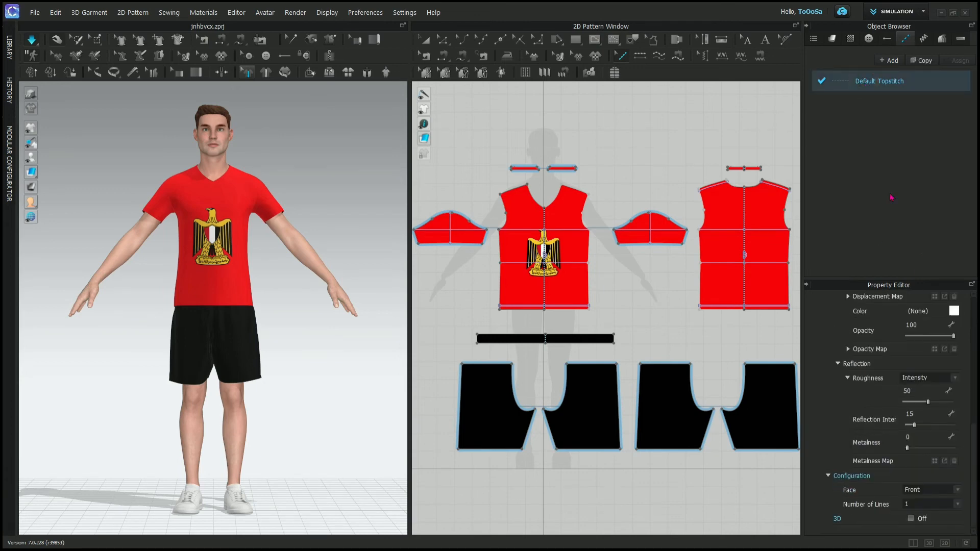
- Add a segment topstitch along the bottom hem of the T-shirt's front pattern and view it closely on the 3D garment
scroll(205, 321, up, 5)
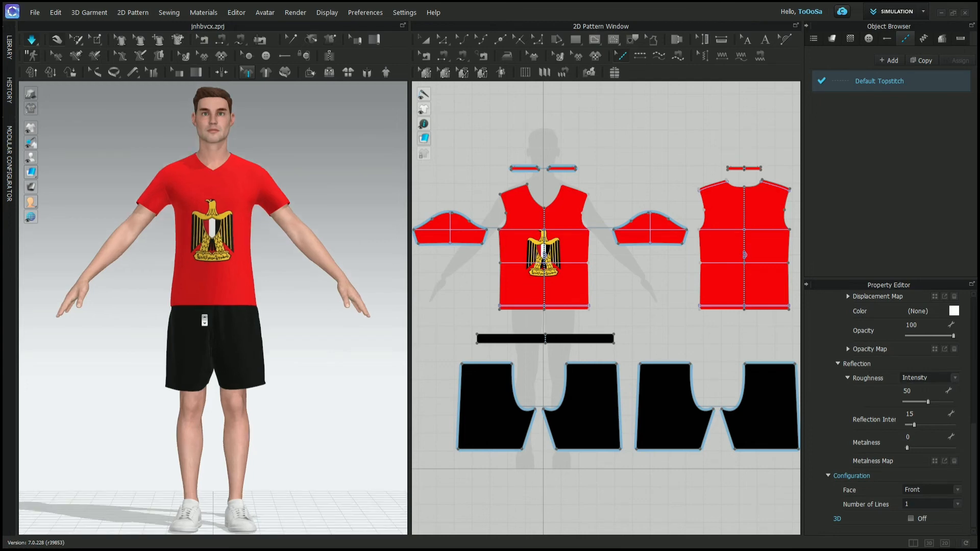
scroll(204, 321, up, 8)
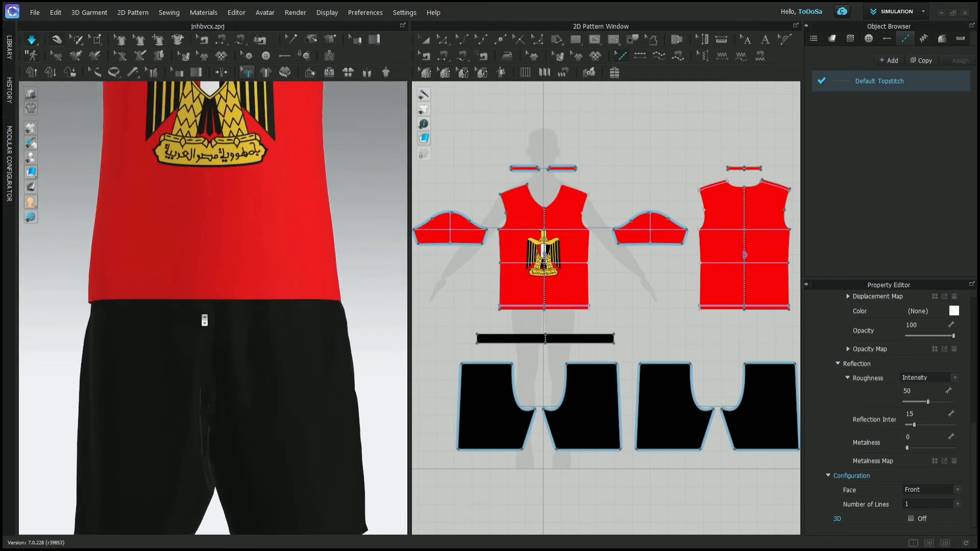
scroll(205, 320, up, 4)
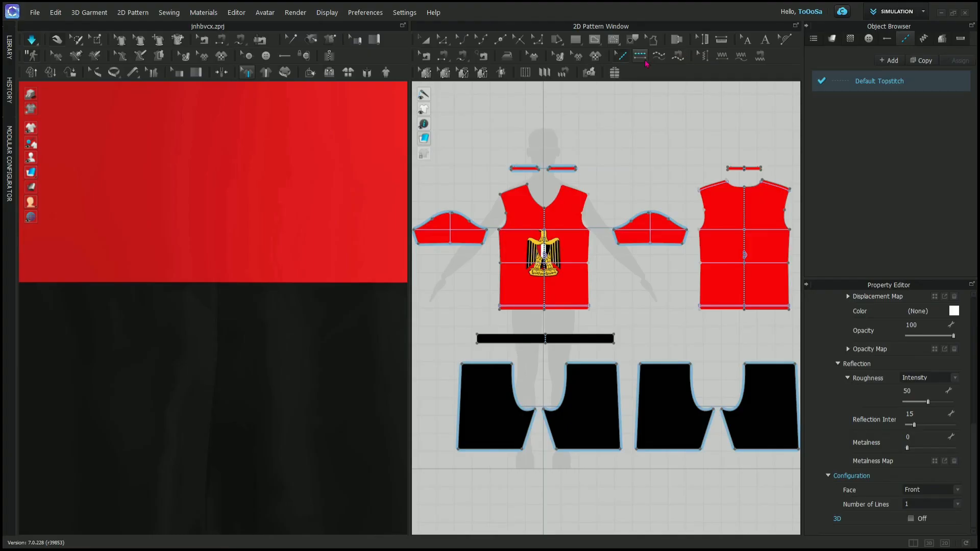
click(644, 61)
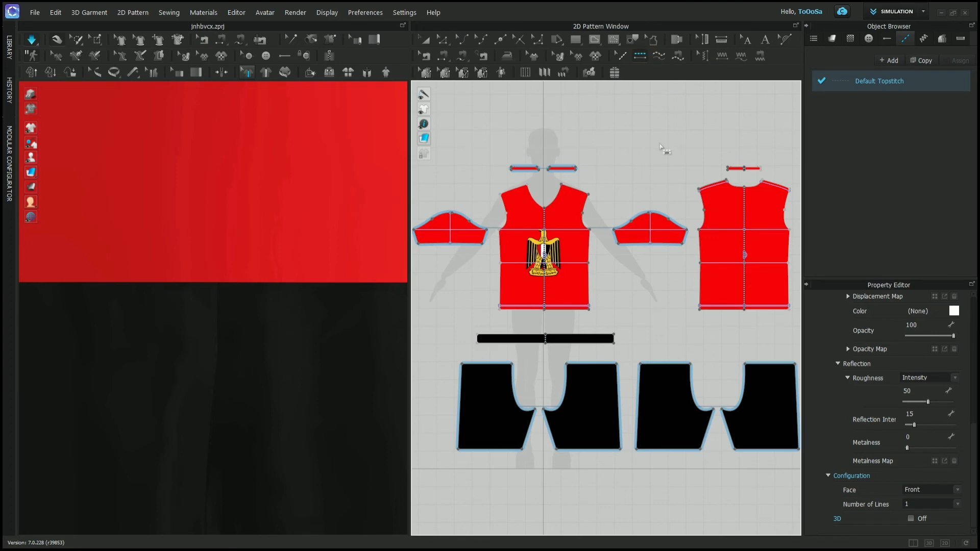
scroll(546, 306, up, 4)
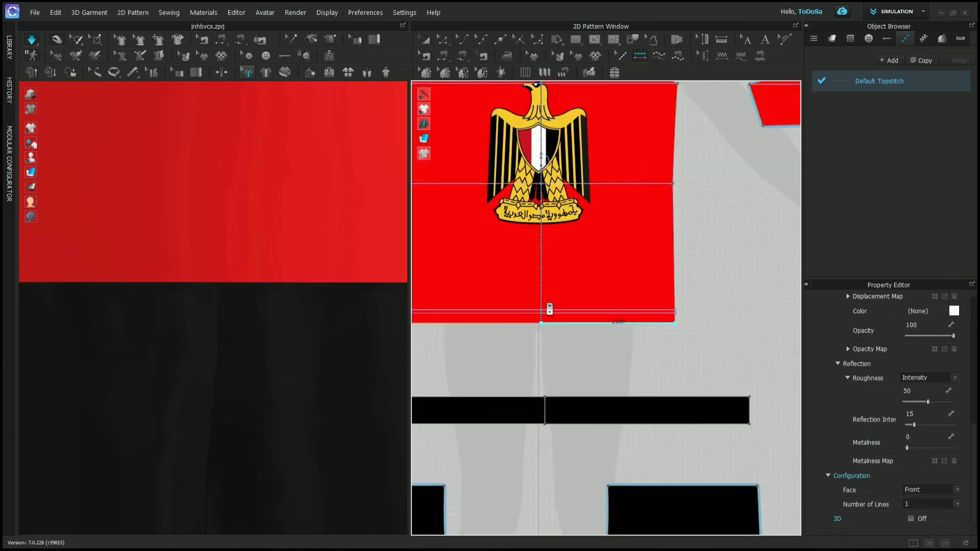
click(557, 323)
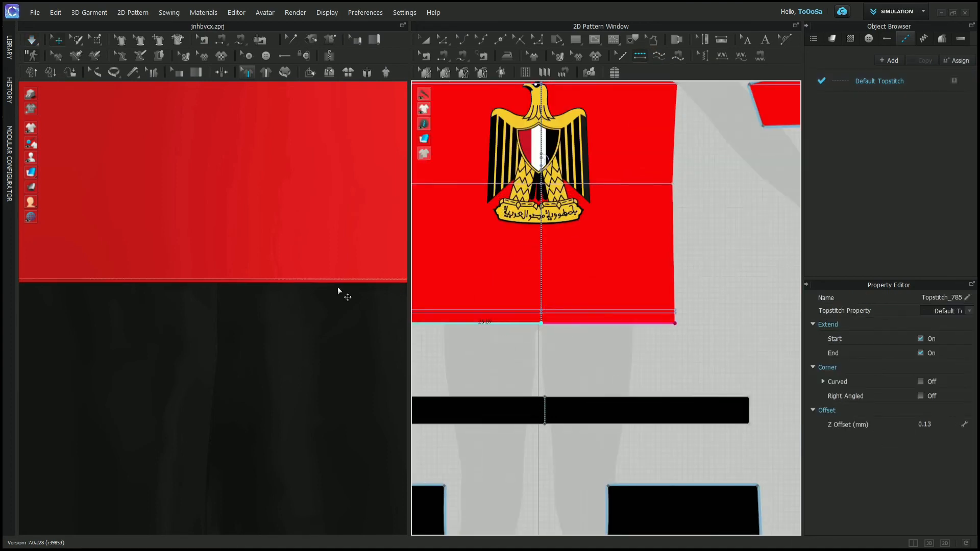
scroll(277, 286, up, 2)
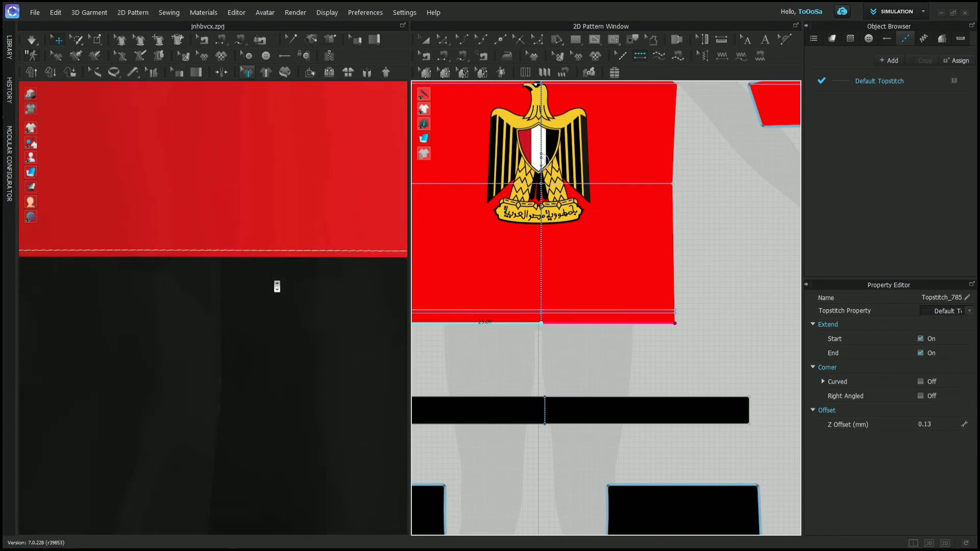
- Look through the Default Topstitch's specification, material and configuration properties
click(879, 81)
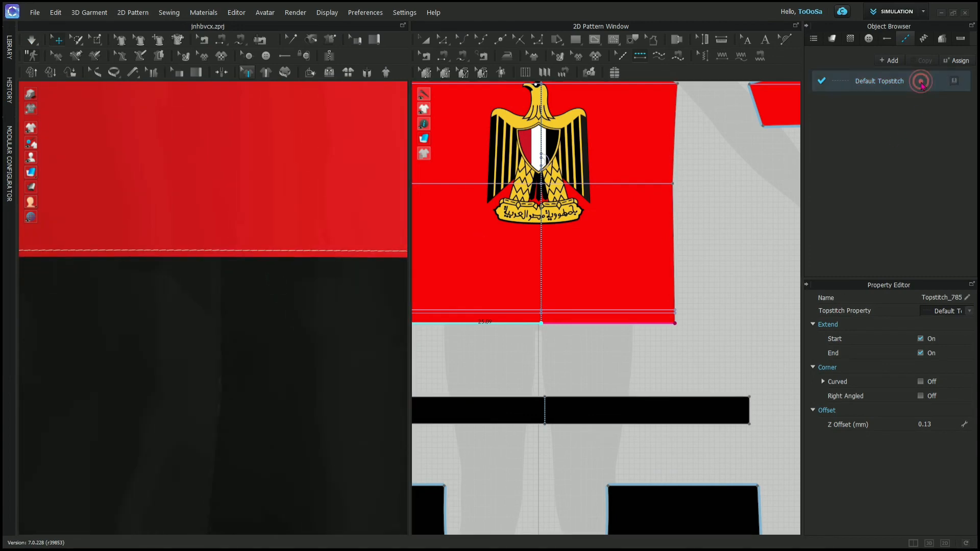
scroll(929, 393, down, 5)
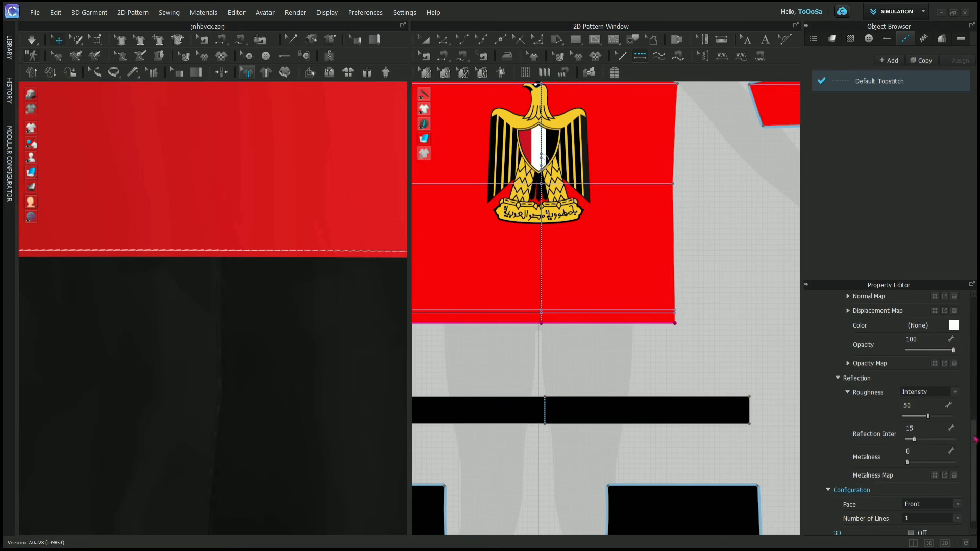
drag(969, 425, 976, 312)
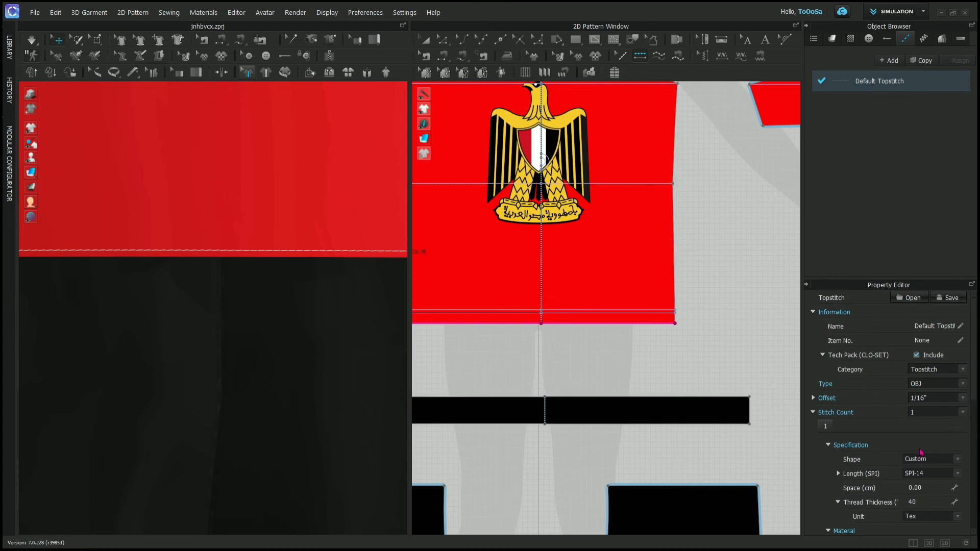
- Preview several red shades and near-black 0E0E0E as the Default Topstitch's colour and cancel the colour change
scroll(921, 452, down, 5)
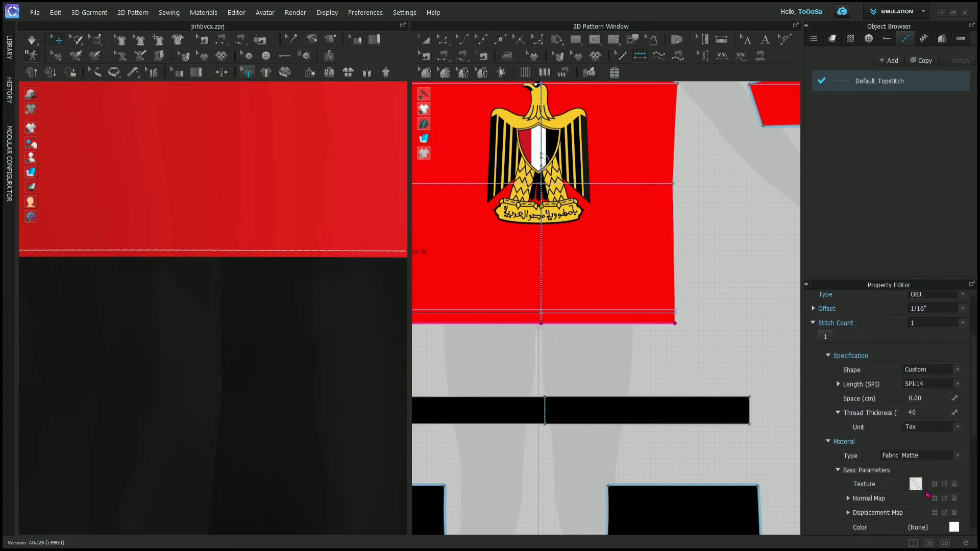
click(954, 528)
click(367, 316)
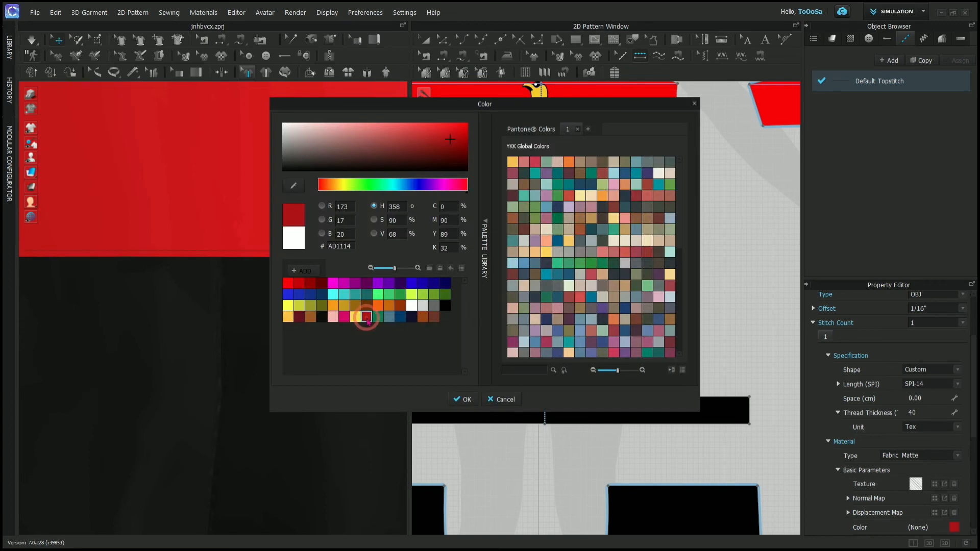
click(322, 282)
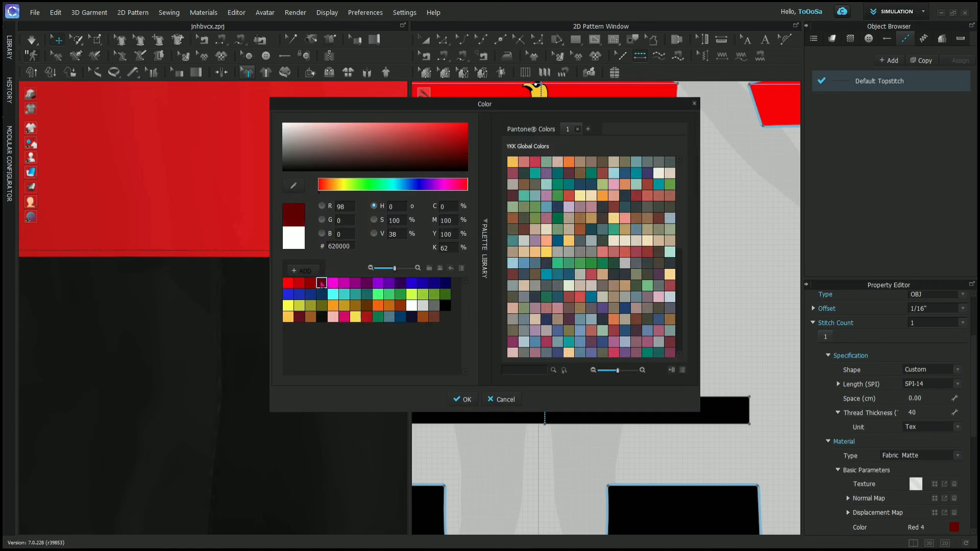
click(299, 284)
click(288, 282)
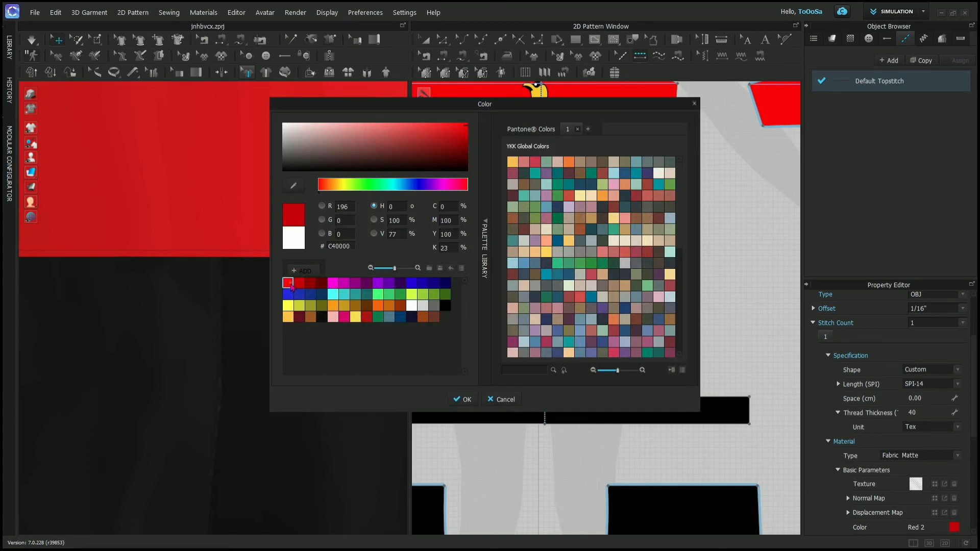
click(321, 317)
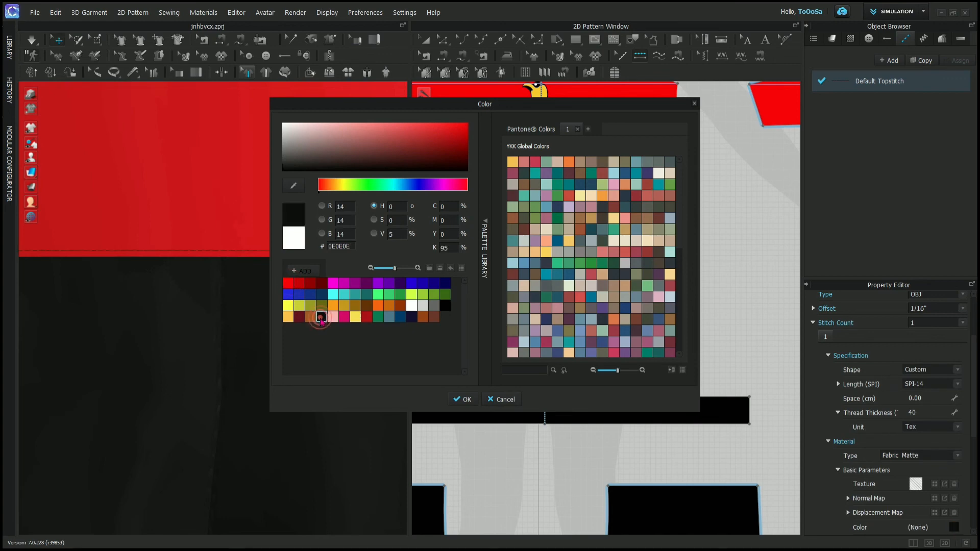
click(497, 399)
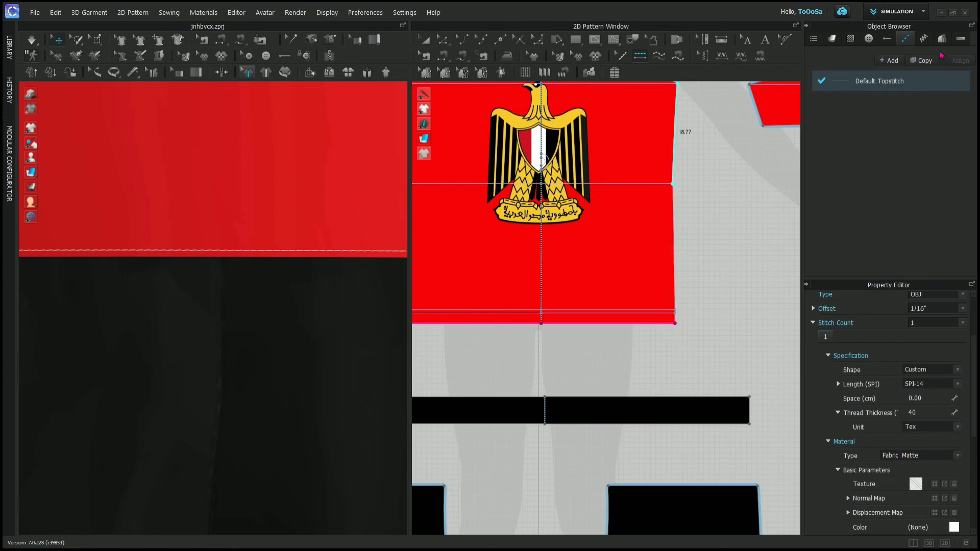
- Look through the Default Puckering's material and specification properties, and examine the puckering along the T-shirt's hem on the 3D garment
click(923, 39)
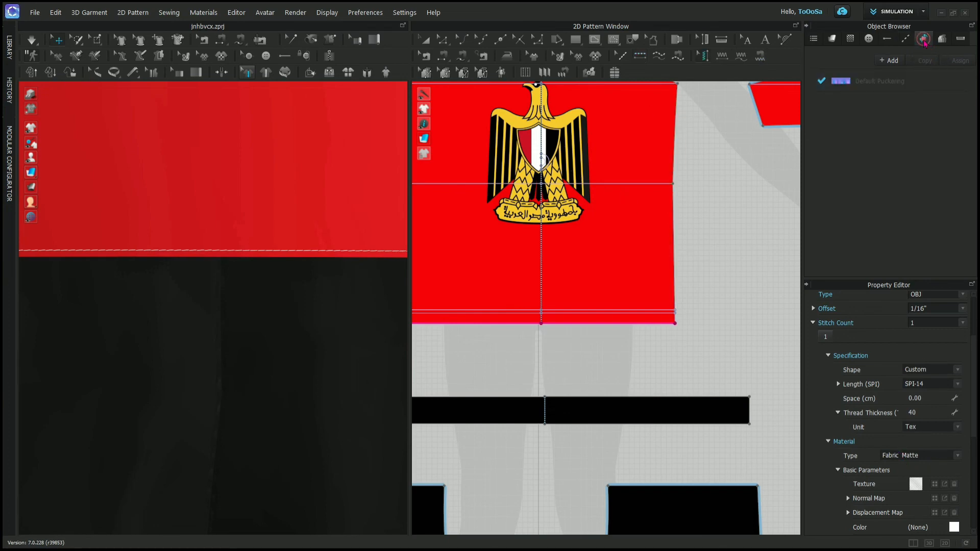
click(883, 81)
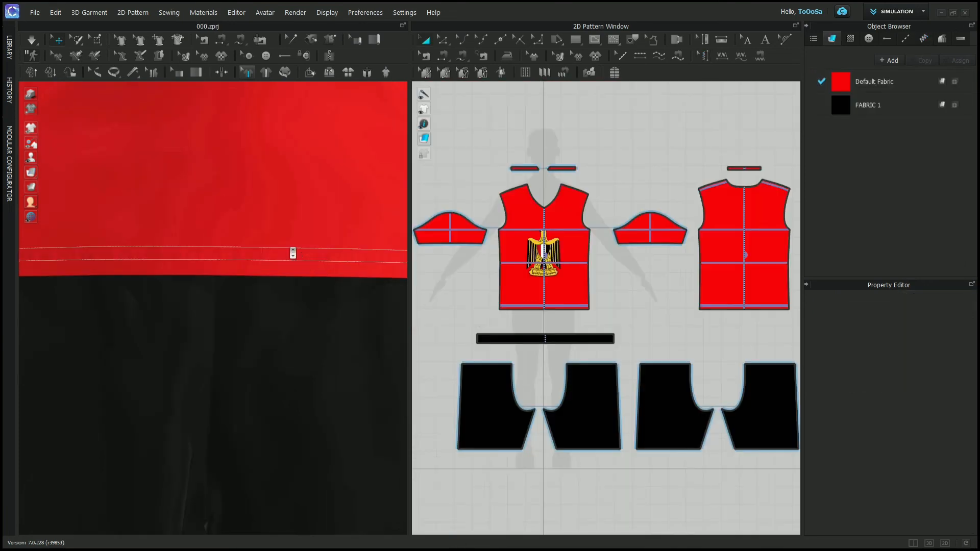
scroll(292, 253, down, 3)
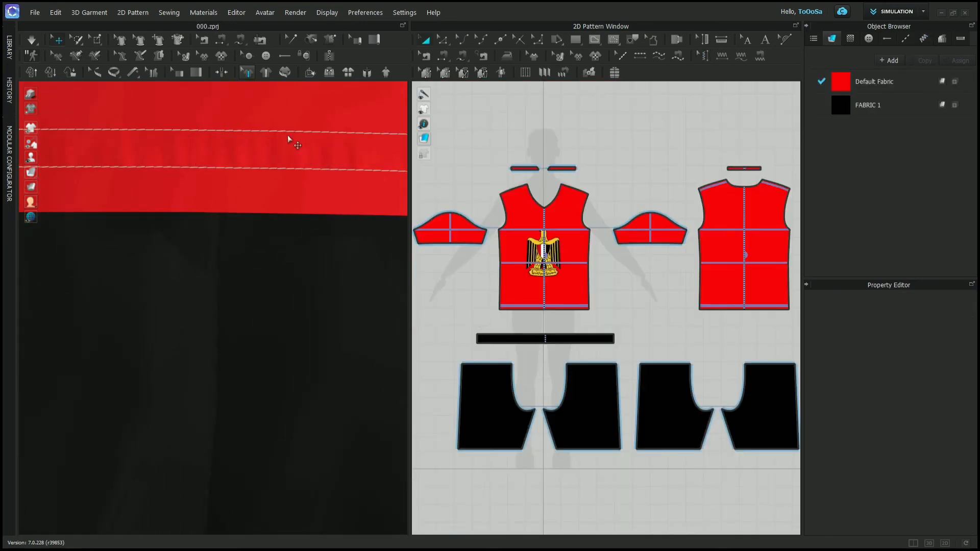
scroll(288, 139, down, 3)
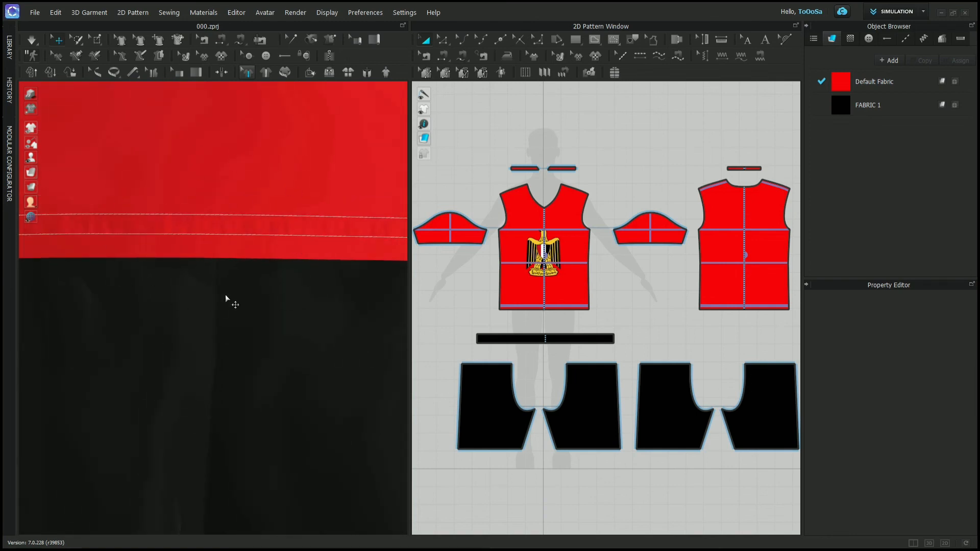
click(918, 41)
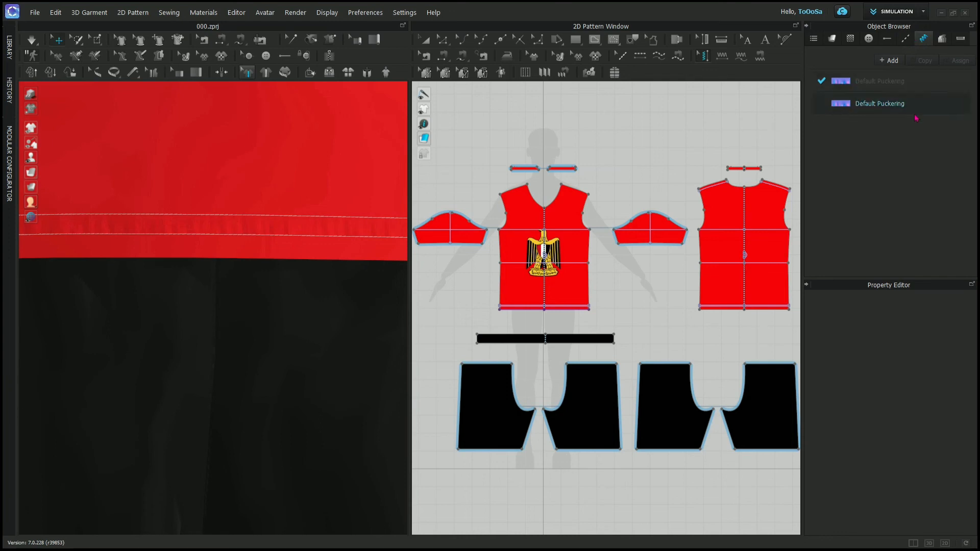
- Show the Object Browser's grading sizes and examine the graded back, front, neckline and sleeve pieces on the sample pattern sheet
click(942, 40)
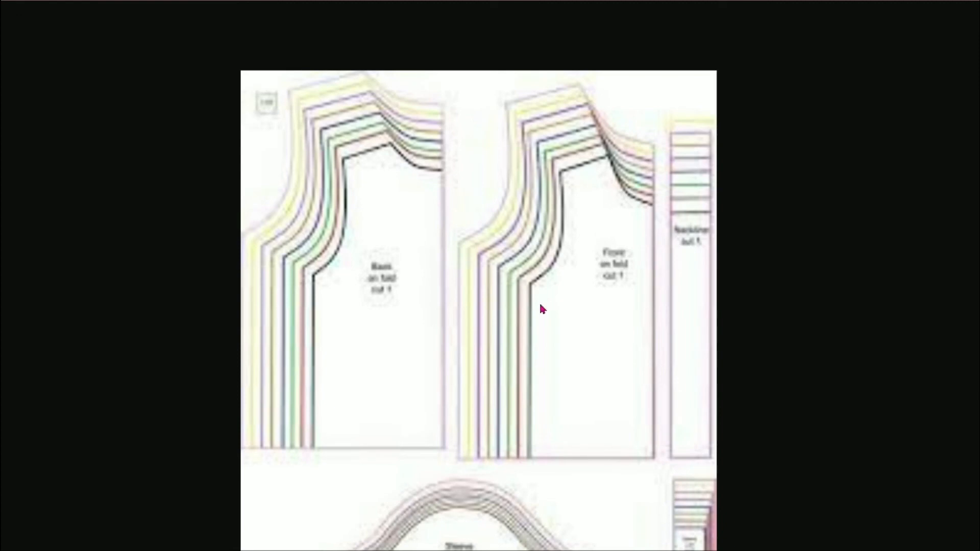
scroll(540, 304, down, 4)
scroll(539, 305, up, 2)
scroll(541, 307, up, 1)
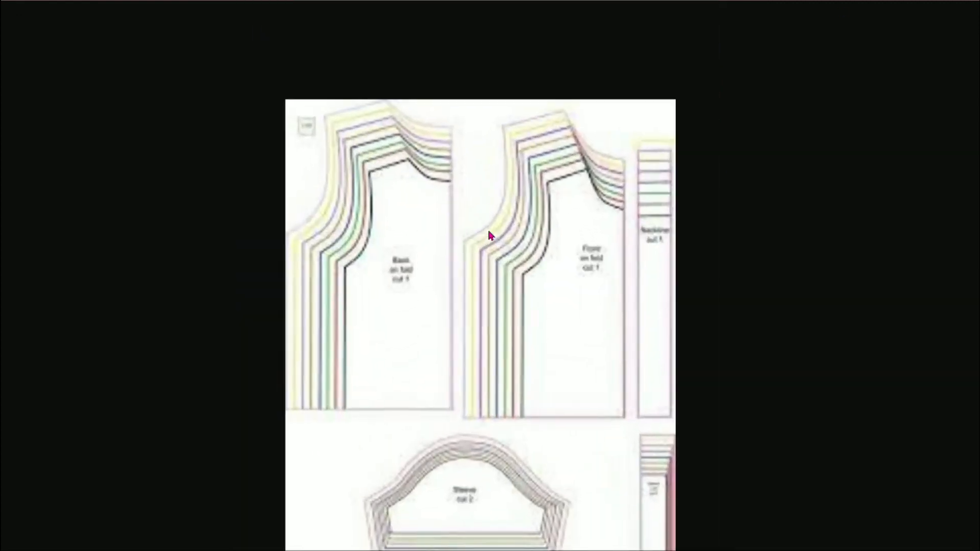
scroll(487, 228, up, 2)
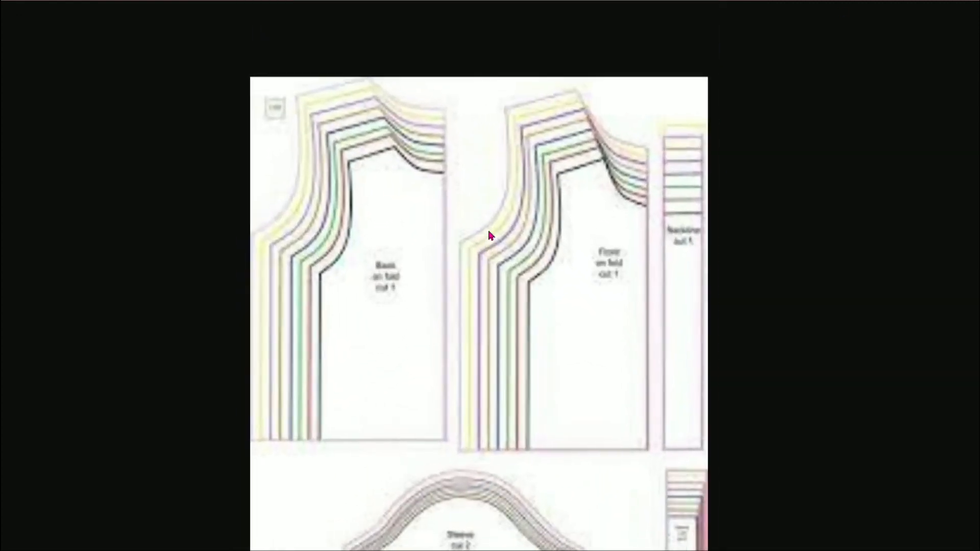
scroll(541, 307, down, 6)
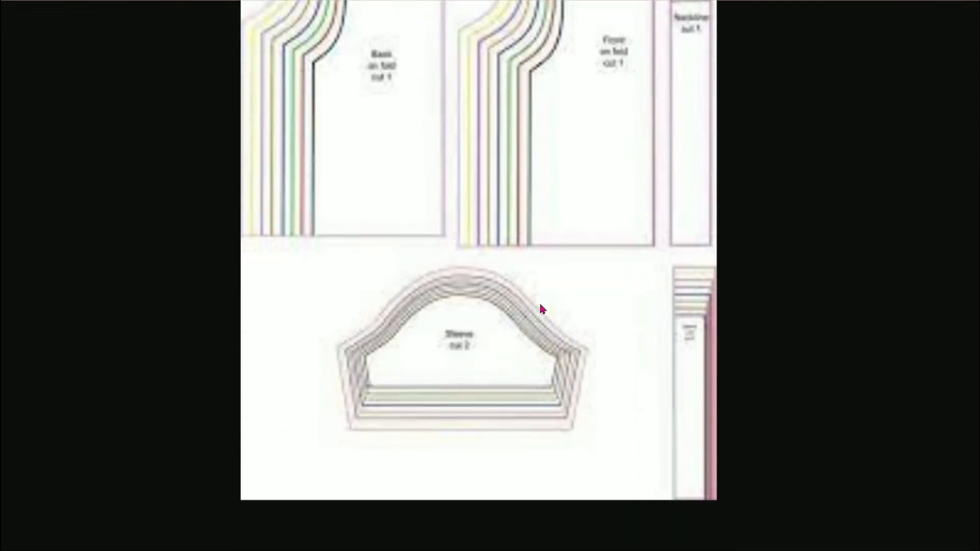
scroll(540, 306, up, 3)
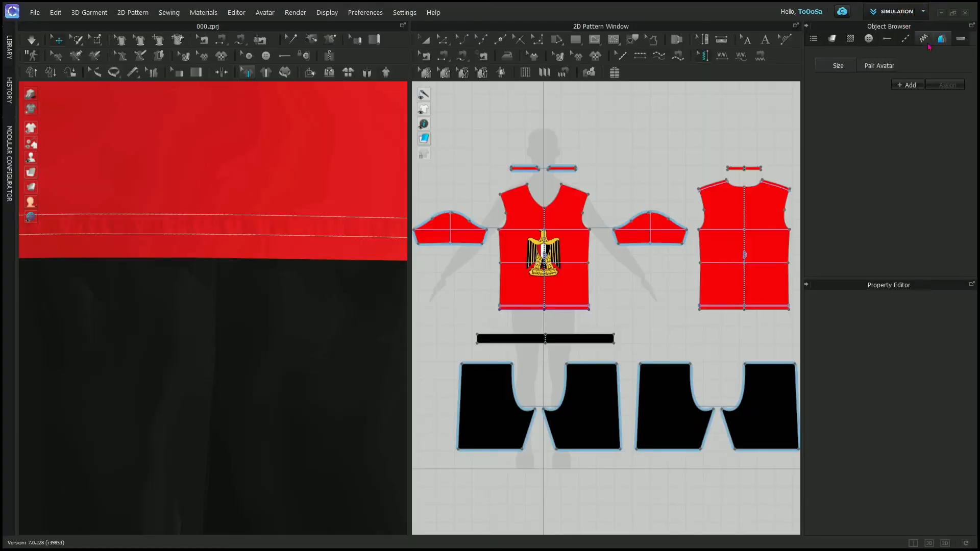
- Show the Object Browser's POM measurement list and the pattern measurement tool in the 2D window
click(961, 38)
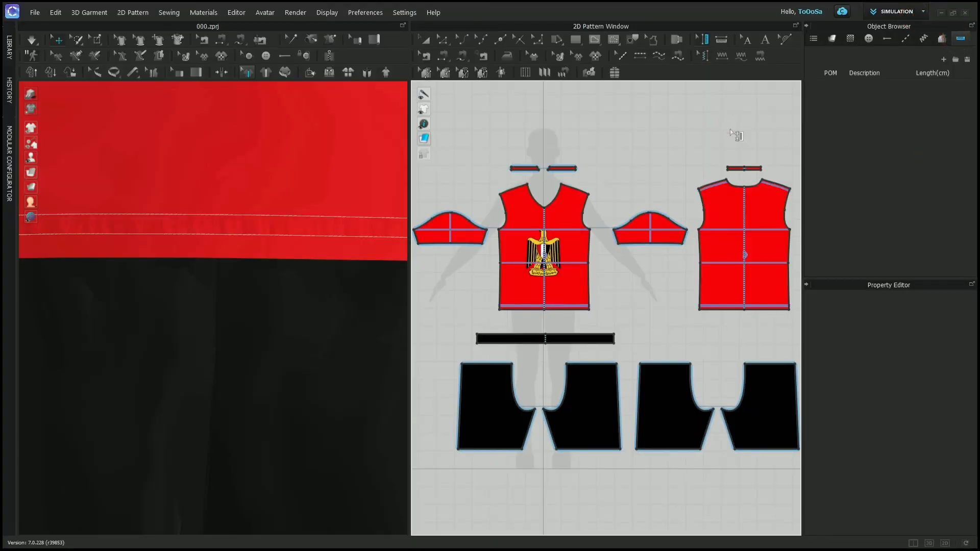
click(719, 40)
click(744, 83)
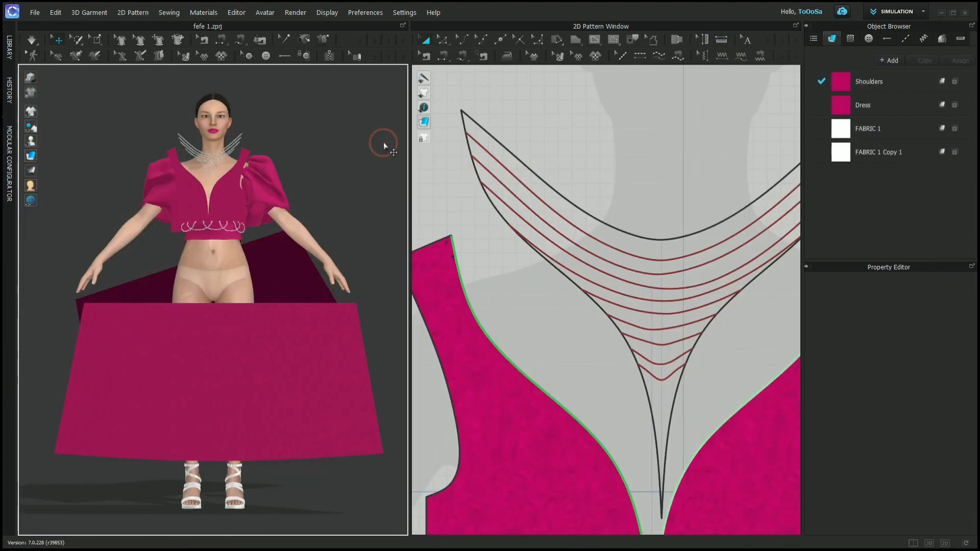
- Simulate the pink dress on the avatar and pull its back skirt panel into place
key(space)
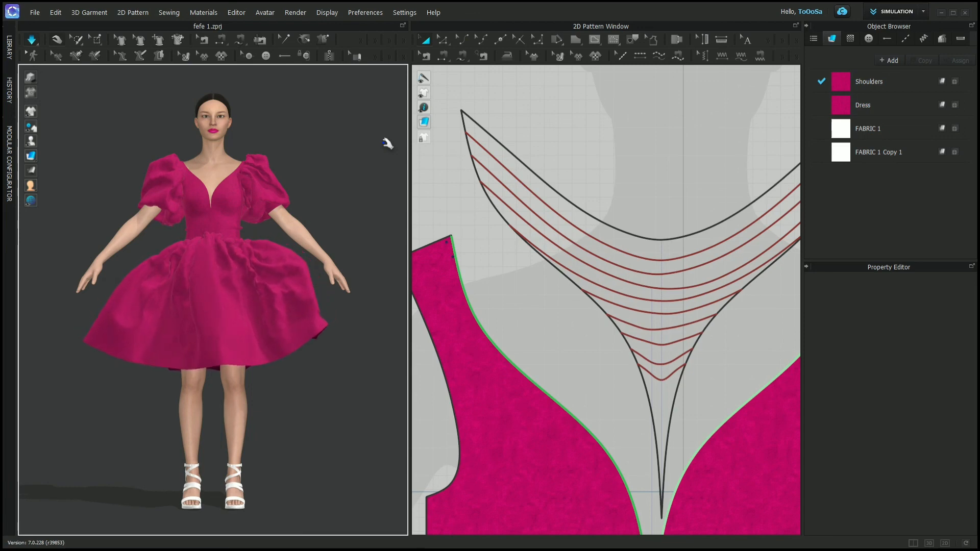
right_drag(383, 142, 136, 157)
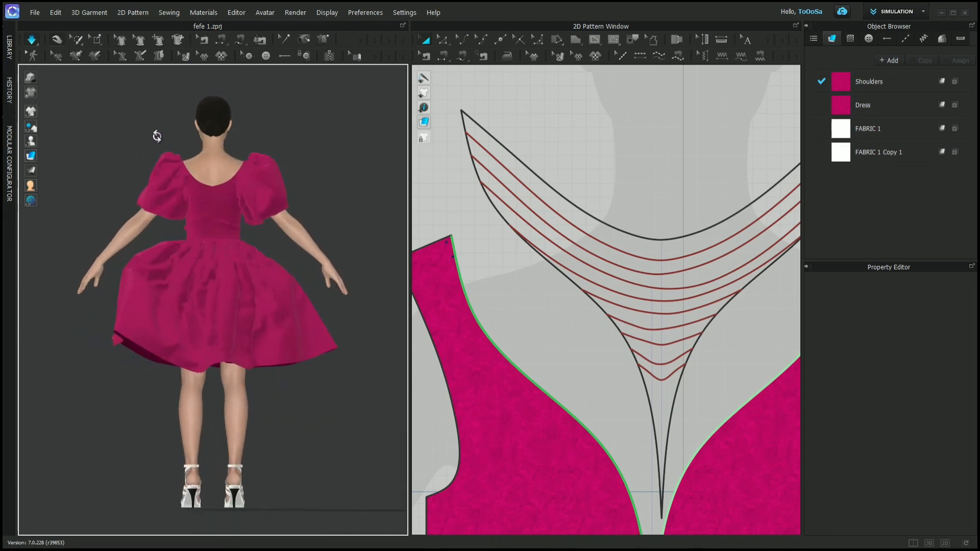
click(235, 334)
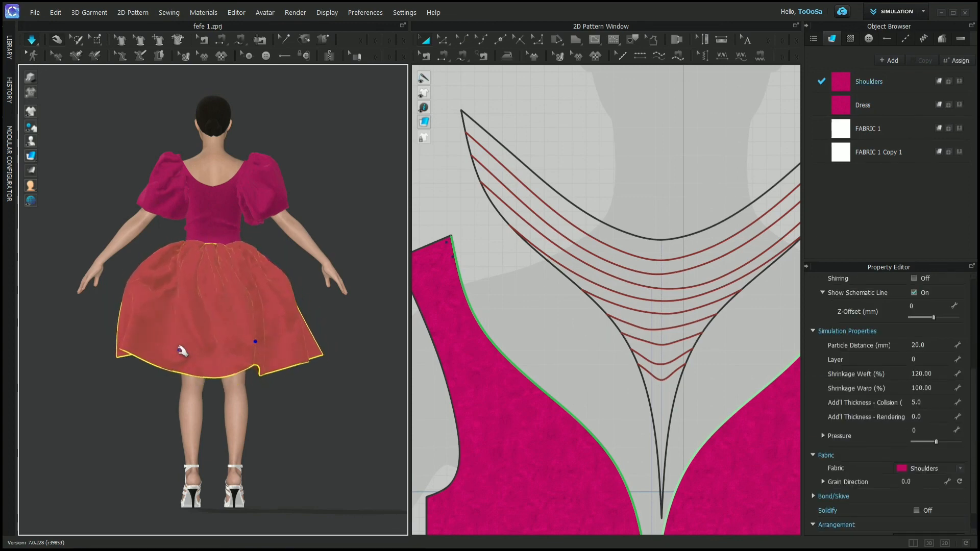
- Pull the front skirt panel forward and down by its hem while the simulation runs
right_drag(179, 349, 306, 355)
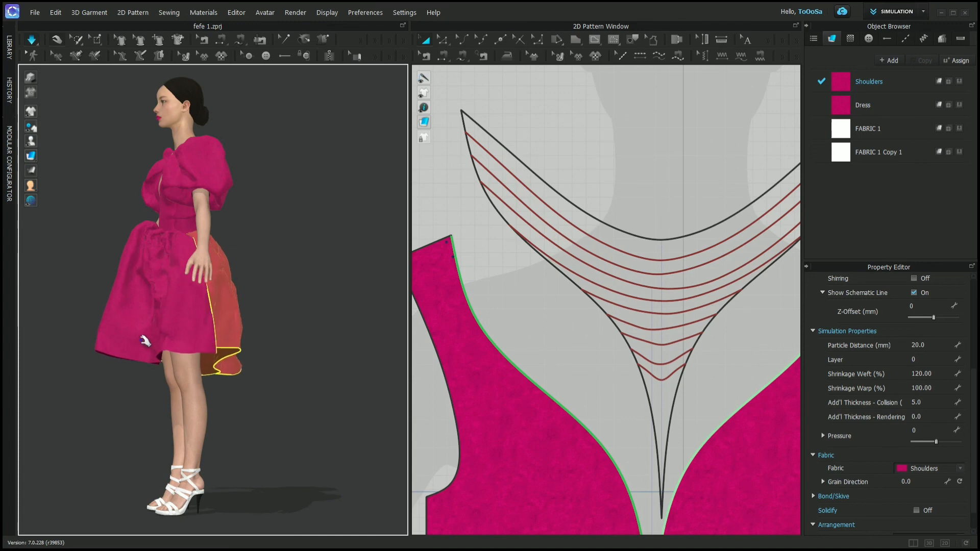
click(130, 358)
drag(128, 369, 104, 392)
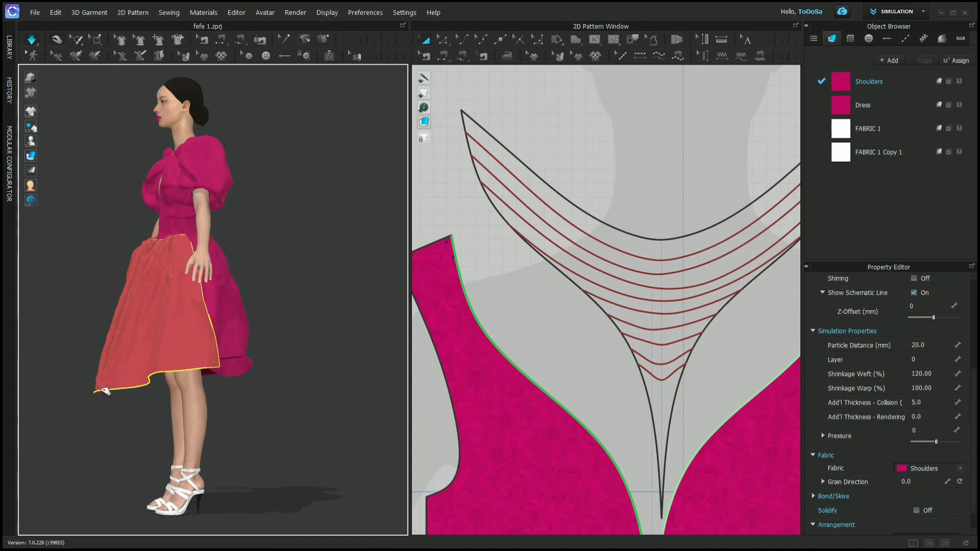
click(386, 301)
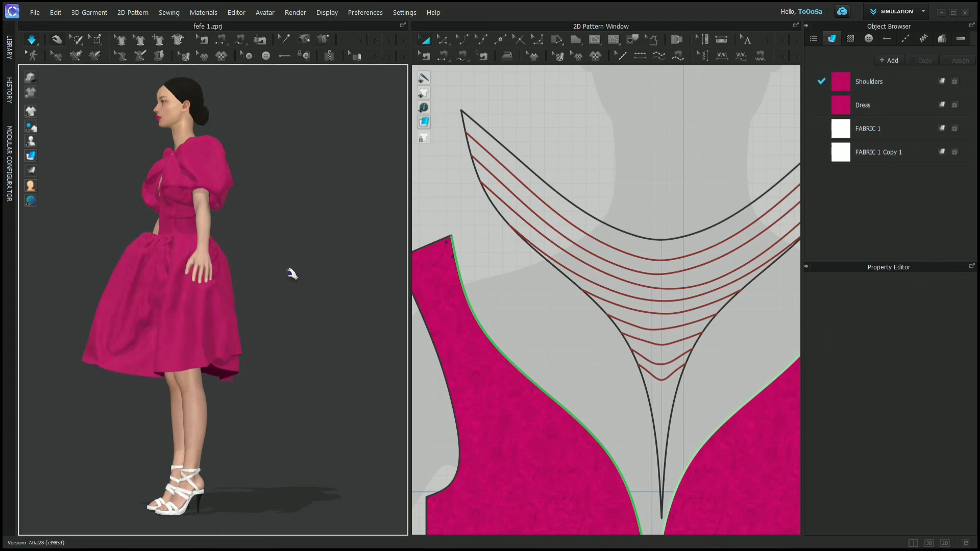
key(2)
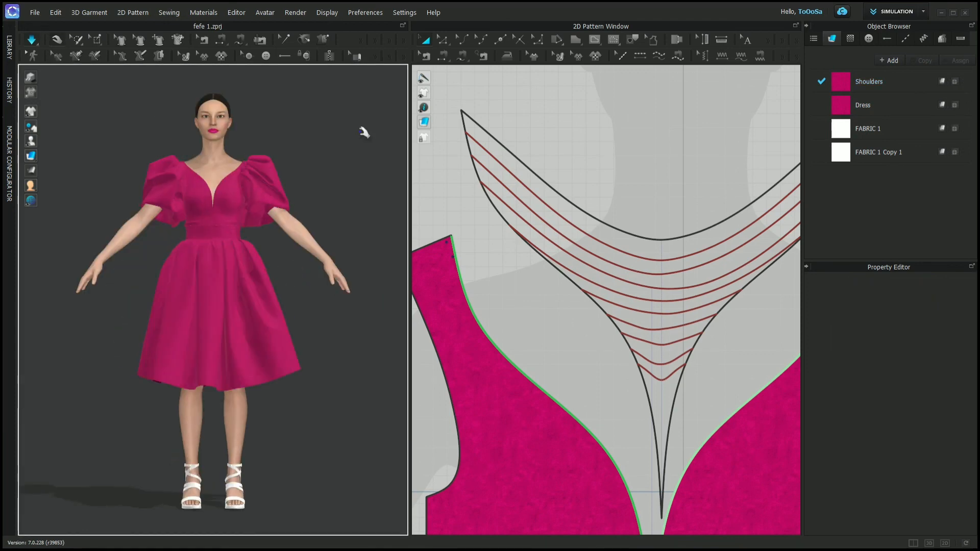